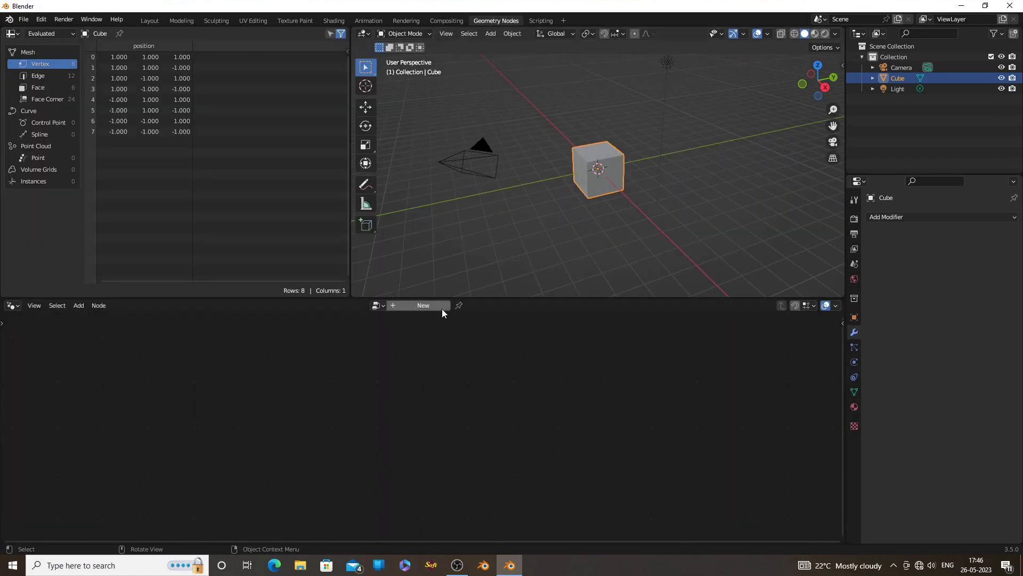
Create a new geometry node tree on the cube, move Group Input away from Group Output, and enlarge the node editor.
click(423, 306)
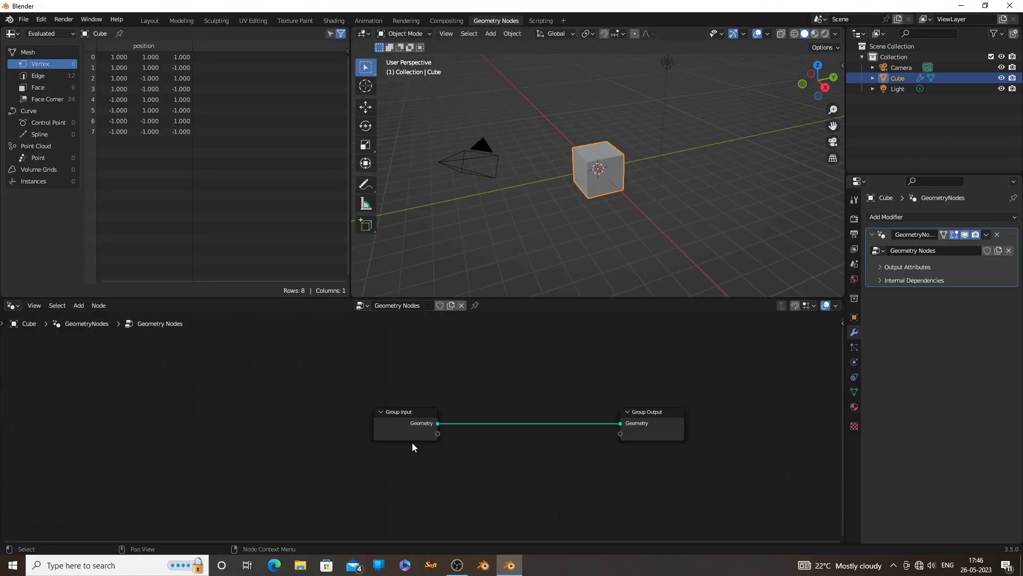
drag(407, 440, 313, 442)
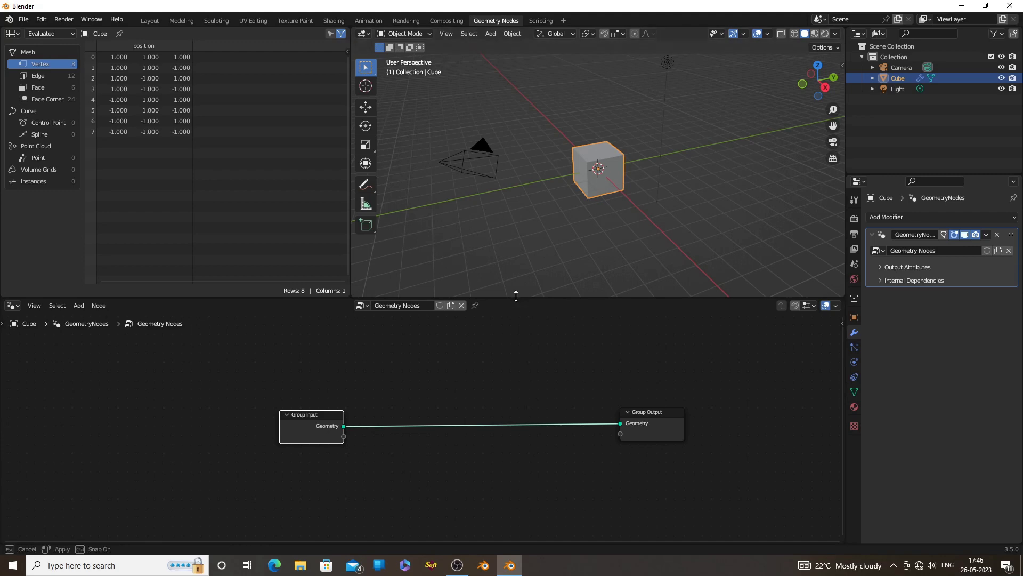
drag(516, 297, 525, 254)
Delete the camera and the light from the scene, leaving only the cube.
scroll(604, 195, down, 2)
middle_drag(611, 177, 598, 177)
drag(498, 160, 552, 113)
shift+click(632, 86)
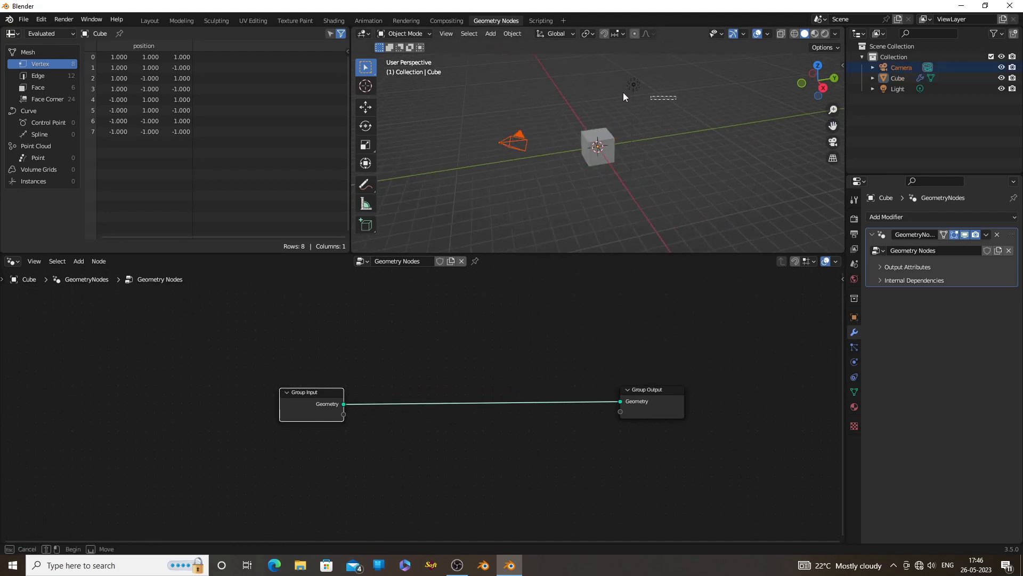
key(x)
click(747, 130)
scroll(648, 148, up, 5)
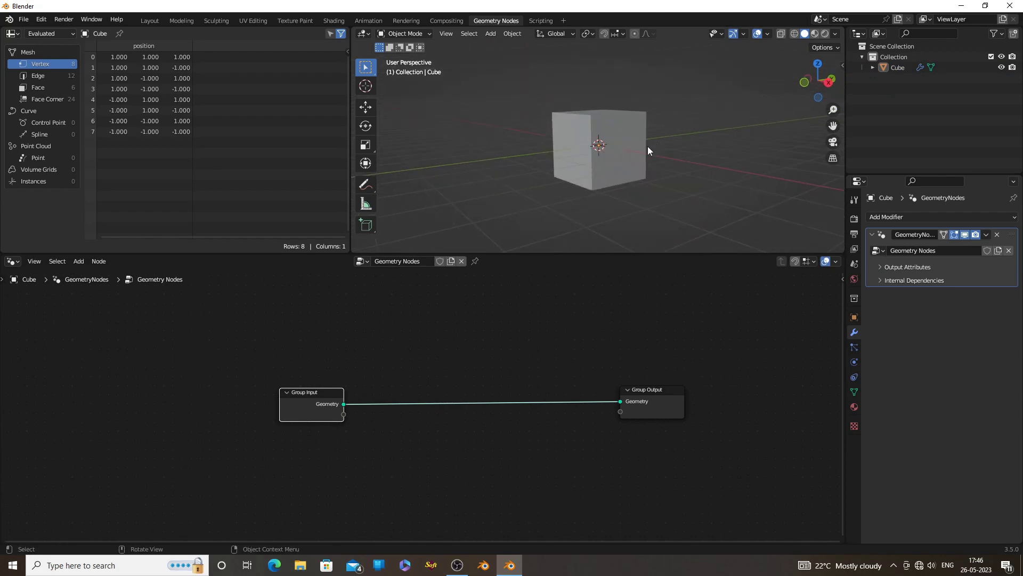
middle_drag(648, 147, 666, 176)
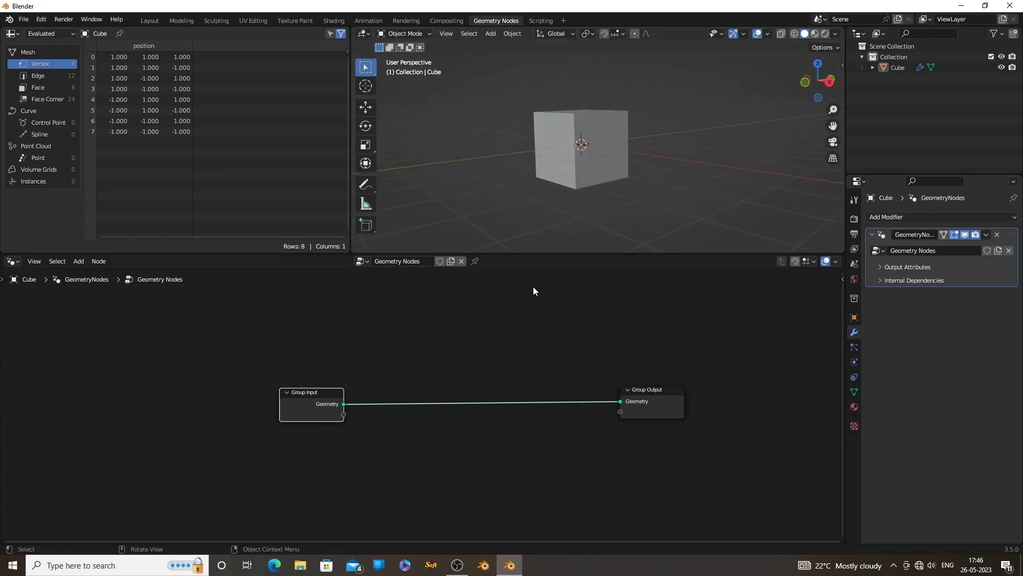
Move Group Input farther from Group Output and insert a Transform Geometry node on the link between them.
scroll(494, 331, up, 2)
drag(289, 411, 212, 408)
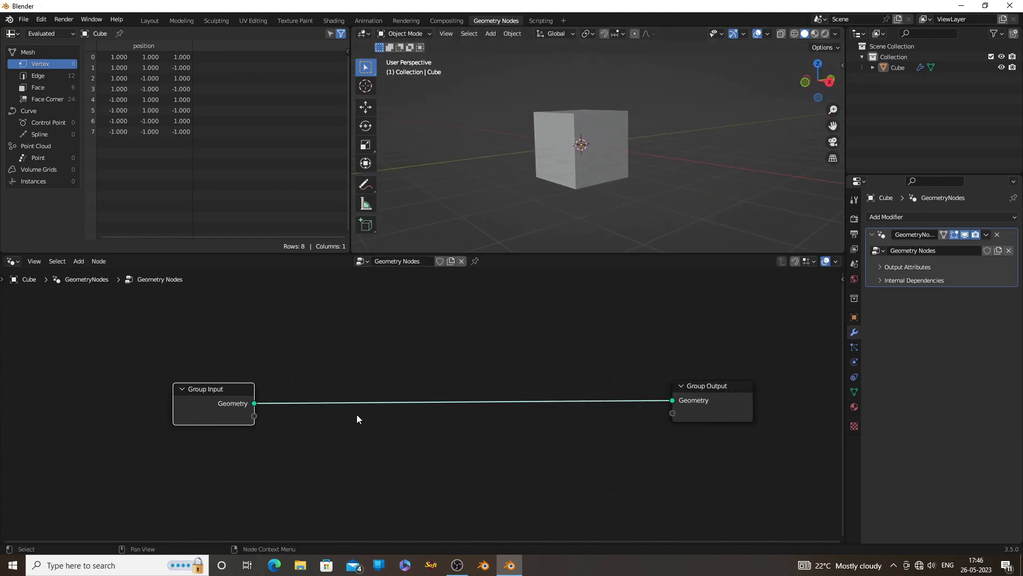
key(shift+a)
click(341, 356)
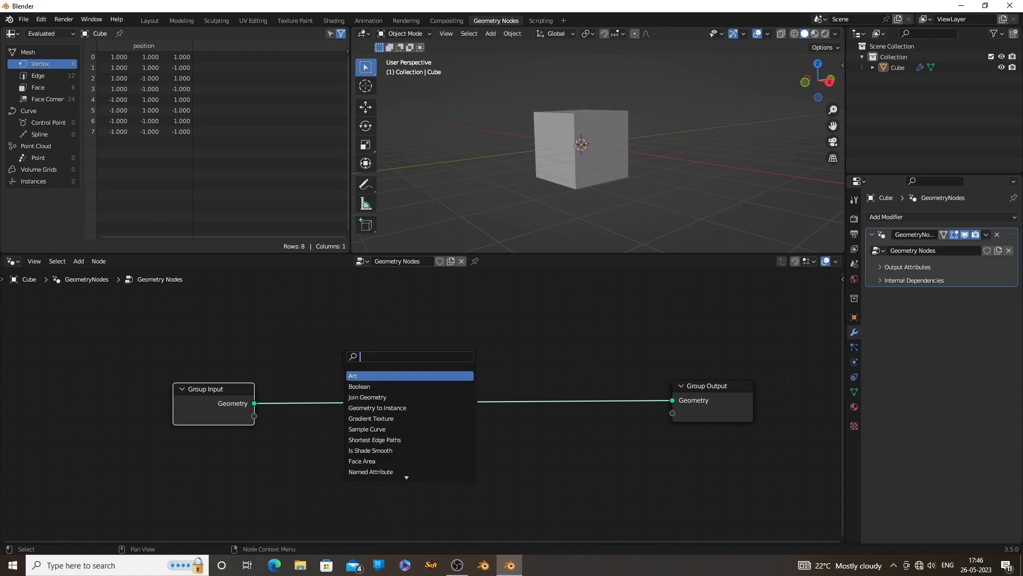
text(tras)
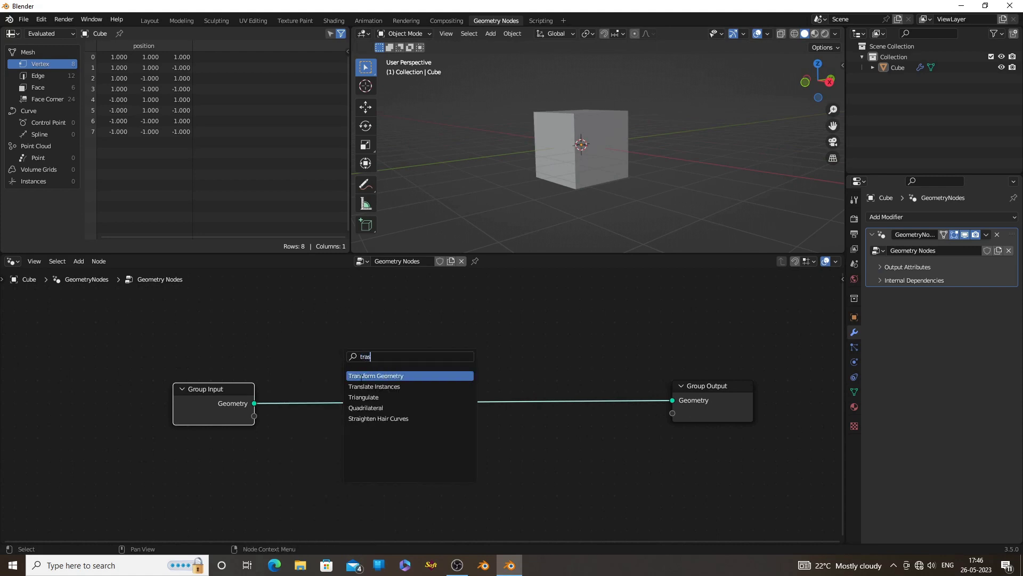
click(364, 376)
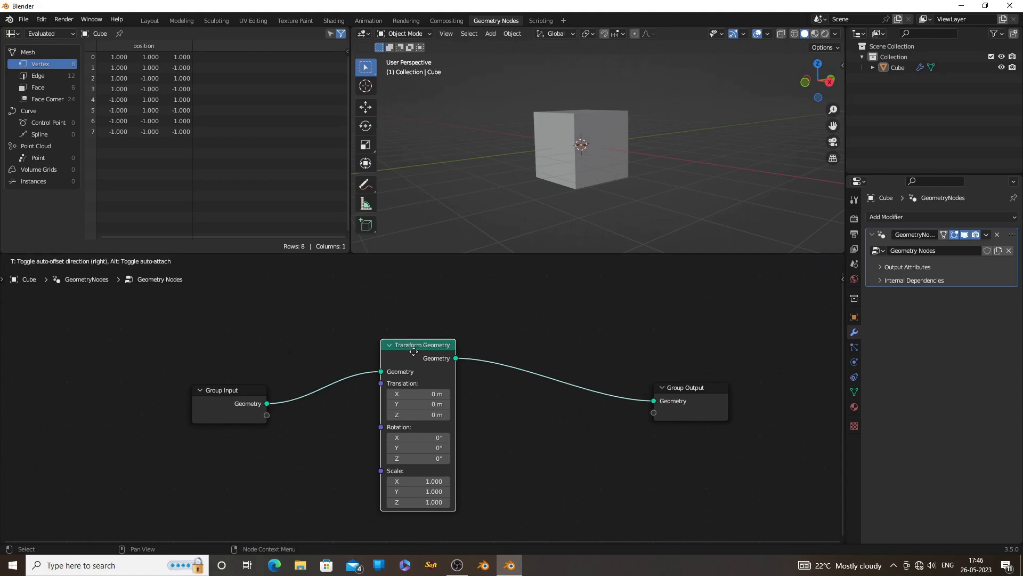
click(518, 409)
scroll(528, 404, up, 2)
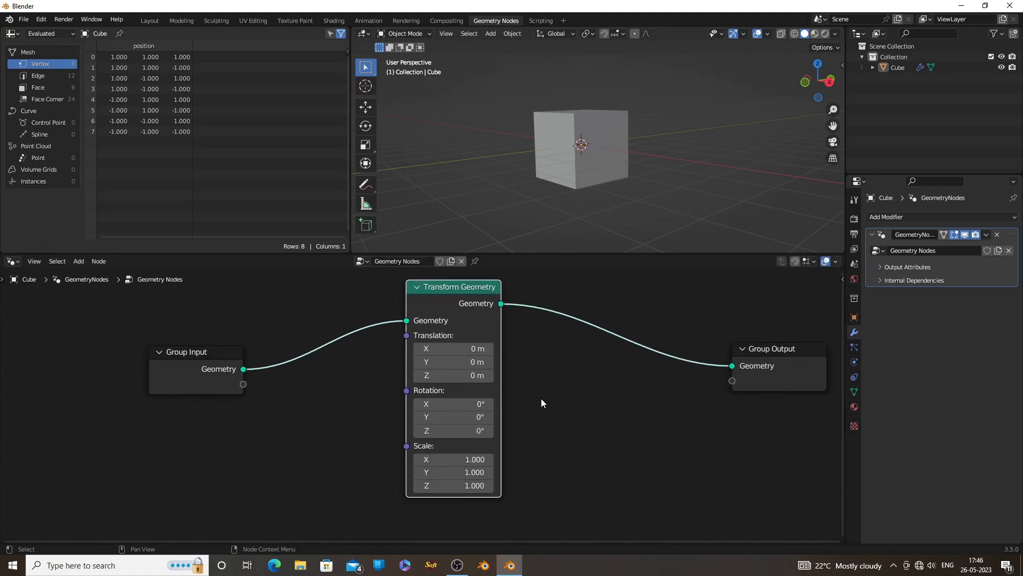
Flatten the cube by setting the Transform Geometry node's Z scale to 0.2.
click(830, 81)
click(469, 499)
text(-0.14)
key(Return)
mouse_move(469, 500)
mouse_down()
mouse_move(493, 500)
mouse_move(483, 500)
mouse_up()
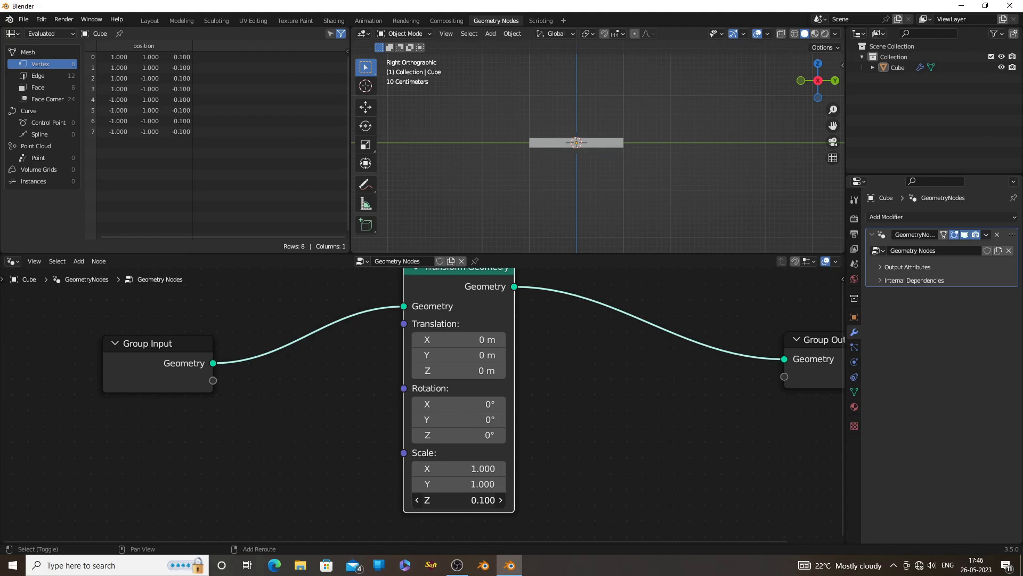
click(479, 503)
key(Return)
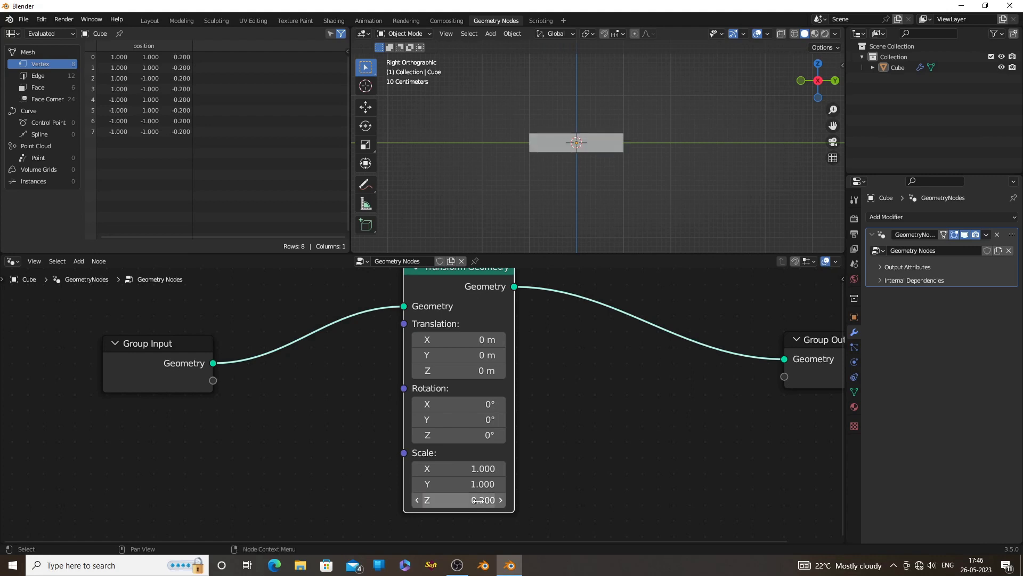
middle_drag(597, 188, 664, 200)
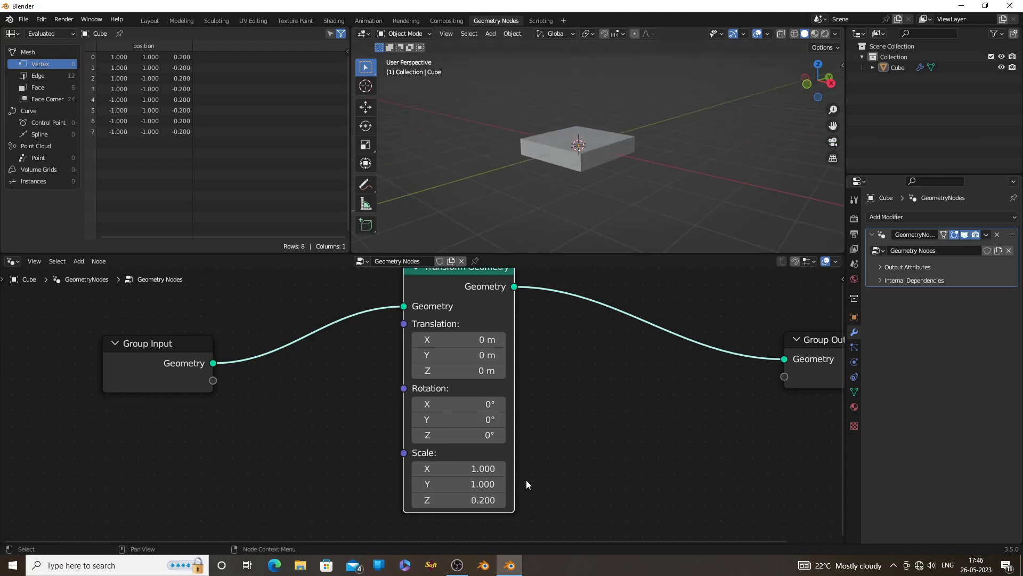
Set the Transform Geometry node's X and Y scale to 6 to widen the flat slab.
drag(484, 470, 484, 484)
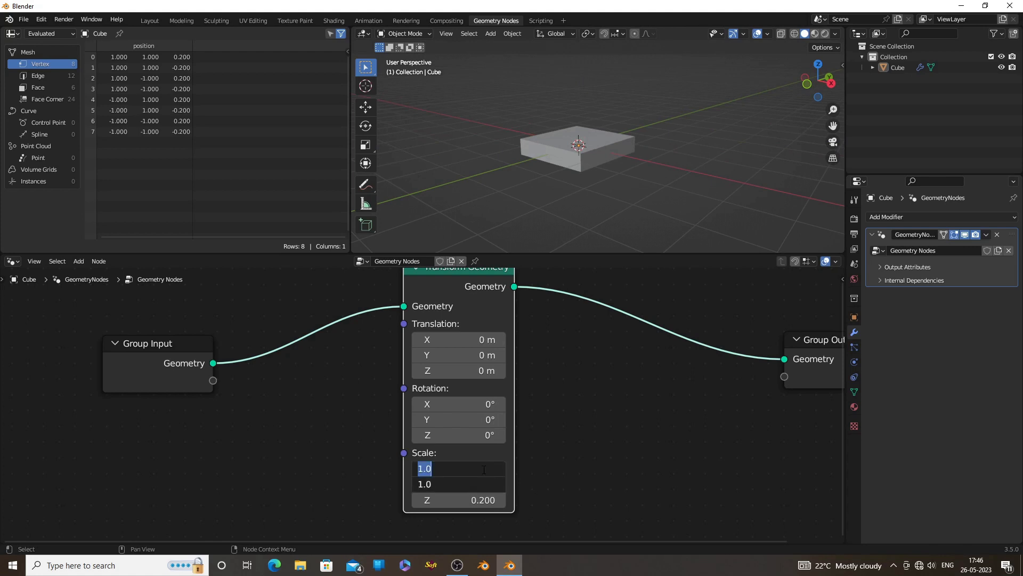
key(Return)
scroll(624, 139, down, 8)
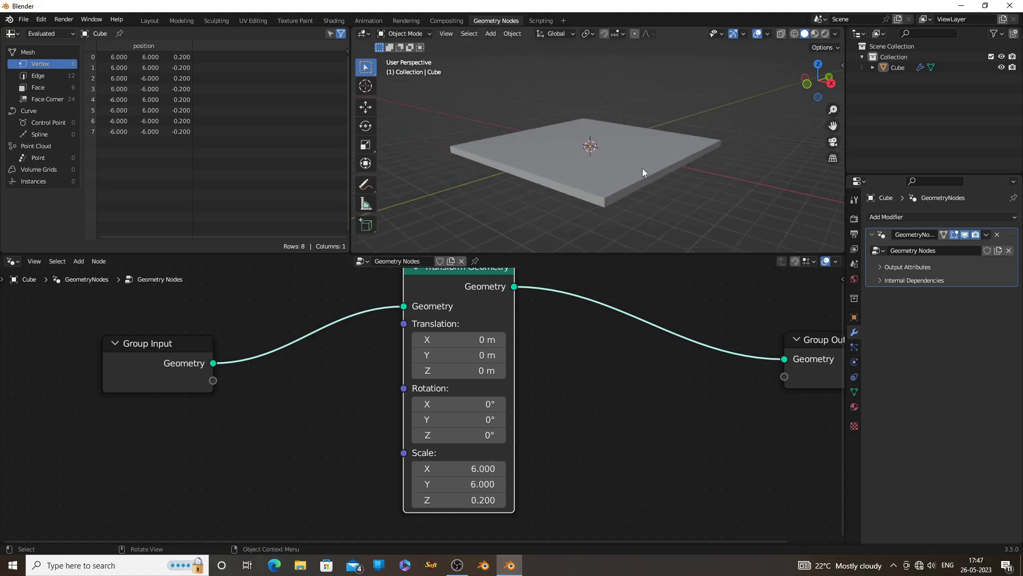
middle_drag(639, 168, 600, 219)
scroll(522, 368, down, 6)
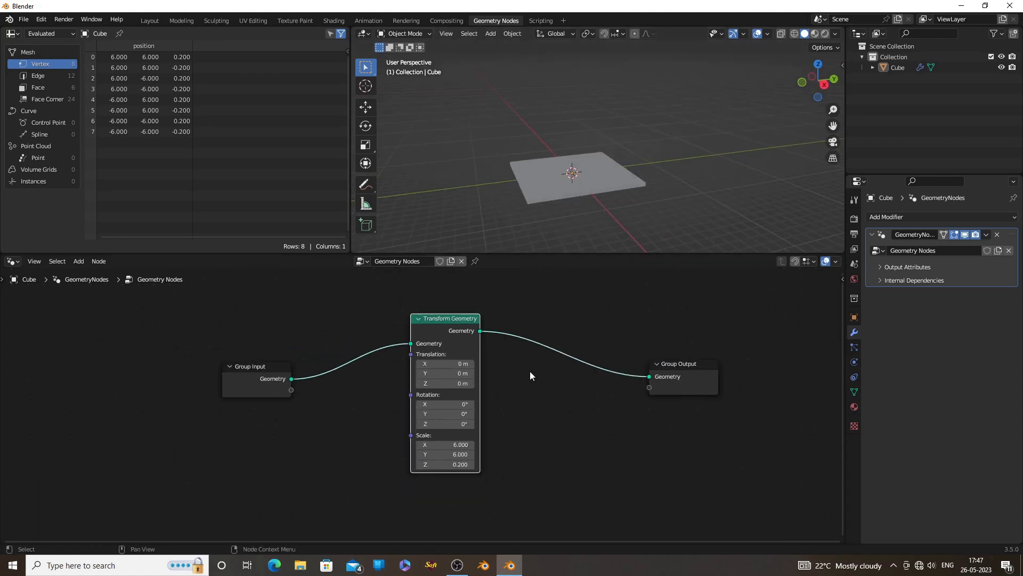
Add a Cube mesh primitive node above the Transform Geometry node.
key(shift+a)
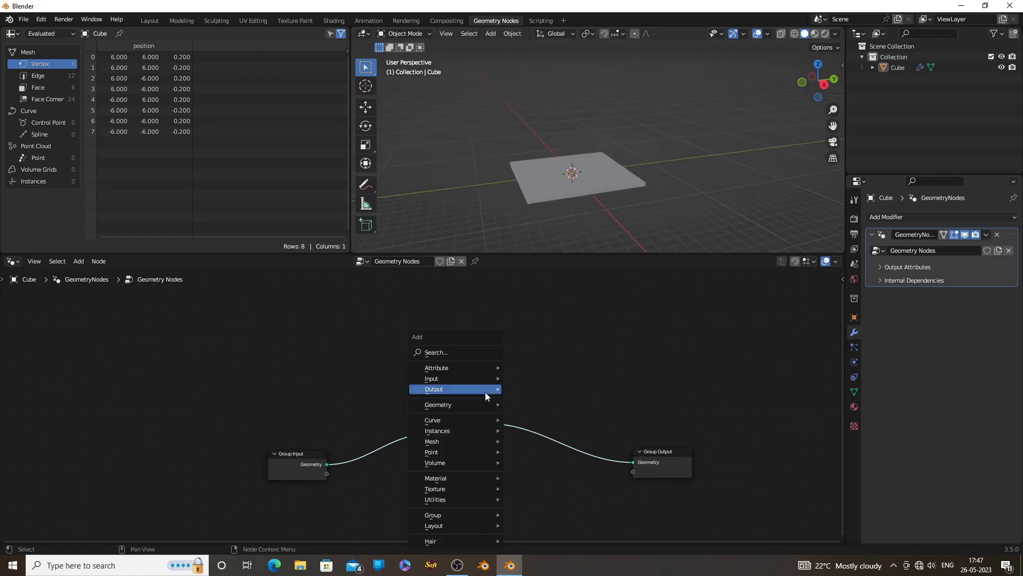
click(465, 354)
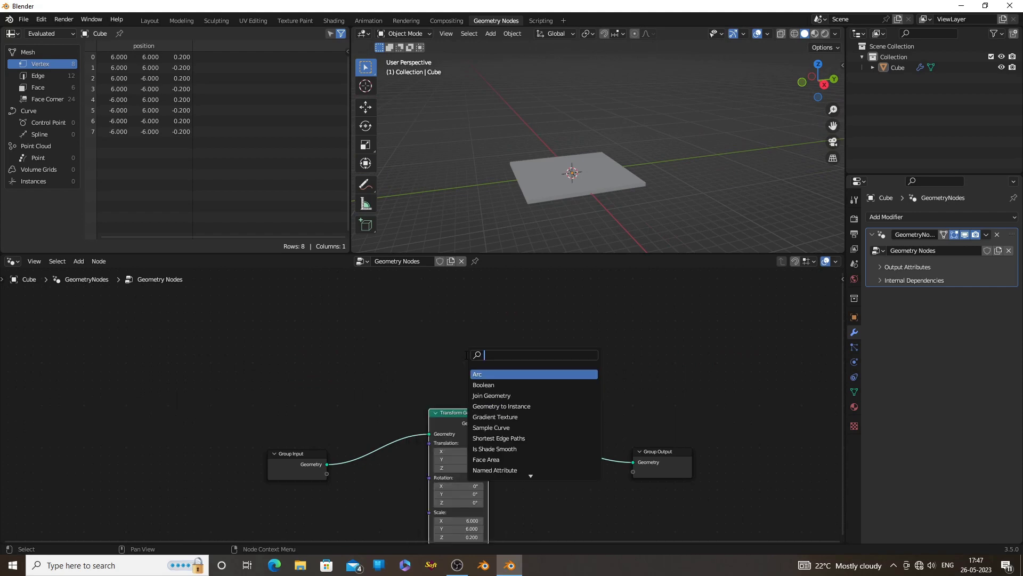
text(cu)
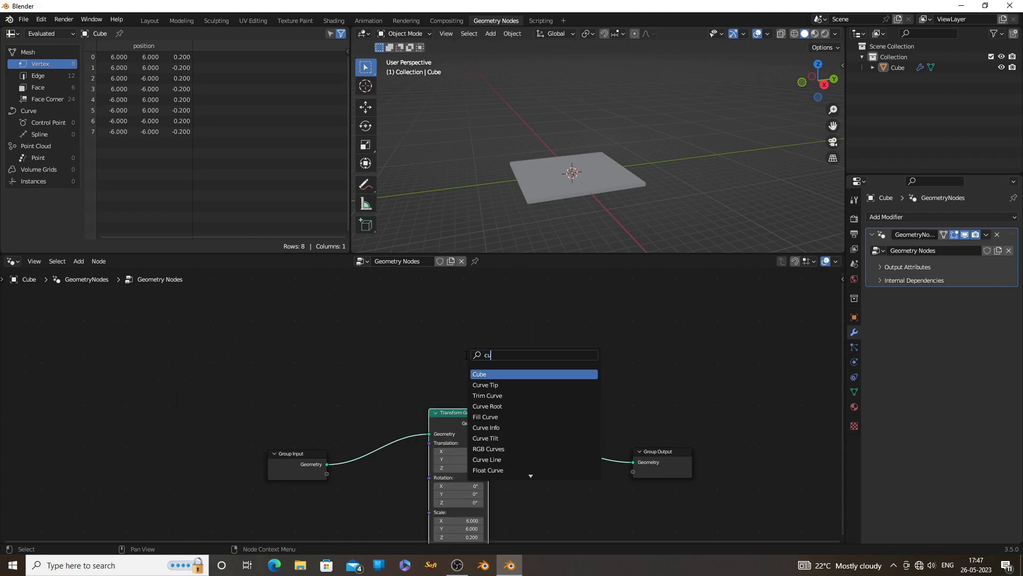
click(484, 375)
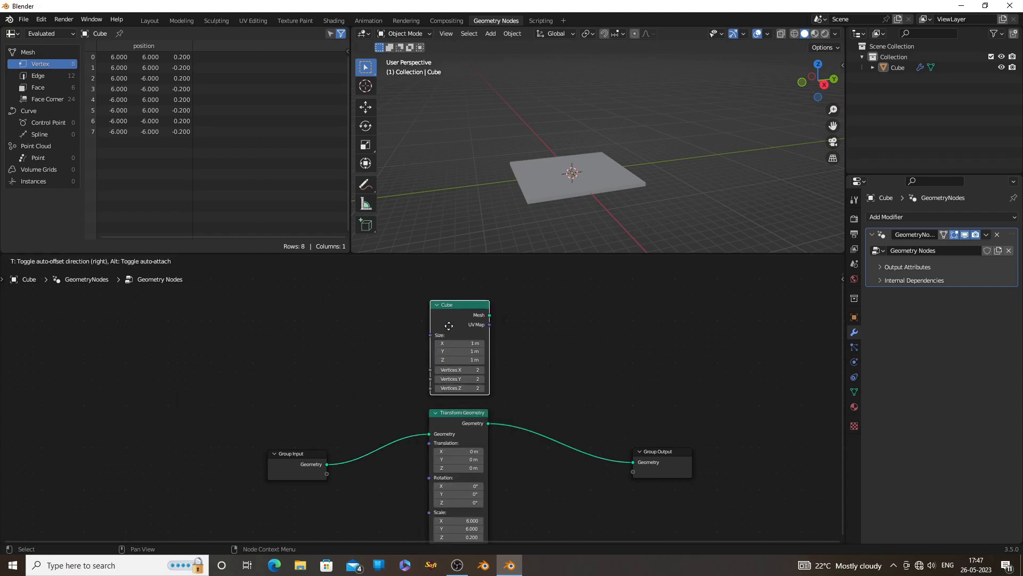
click(553, 407)
Insert a Join Geometry node before Group Output and connect the Cube node's Mesh output to it.
drag(677, 472, 792, 439)
middle_drag(693, 460, 571, 462)
key(shift+a)
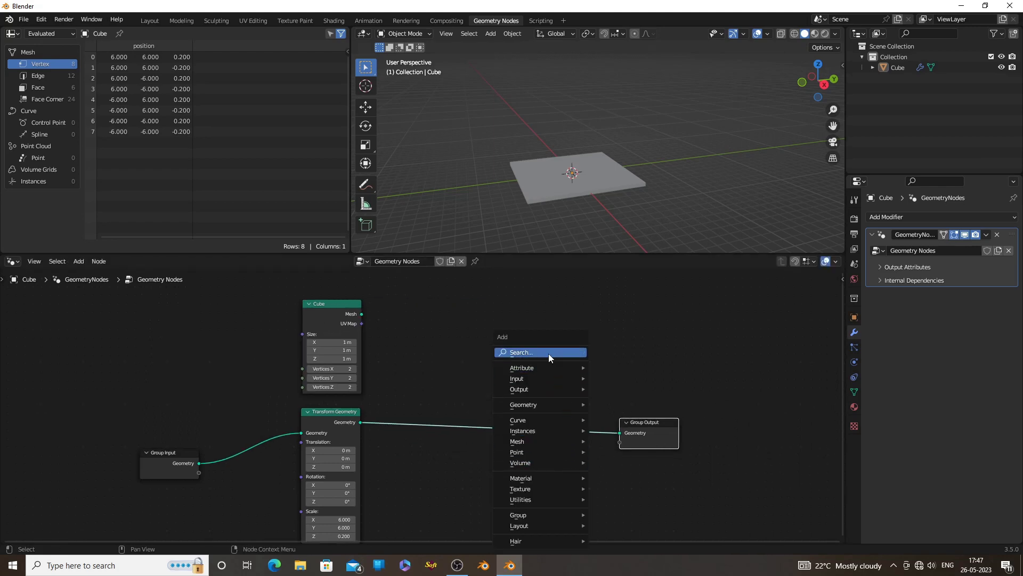
click(549, 354)
text(joi)
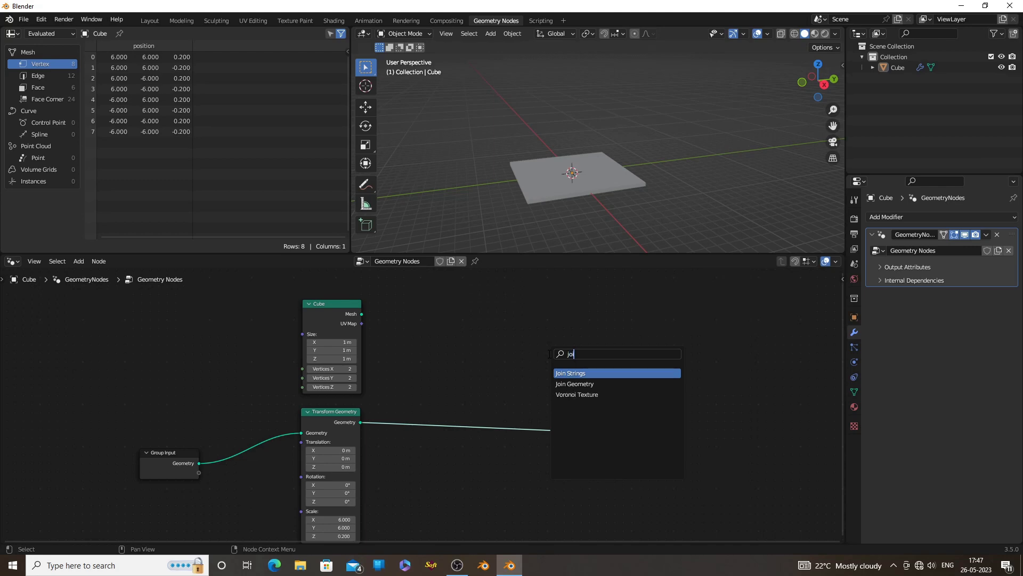
click(574, 383)
click(541, 454)
drag(361, 314, 527, 436)
middle_drag(613, 223, 597, 196)
Insert a second Transform Geometry node between the Cube node and Join Geometry.
key(shift+a)
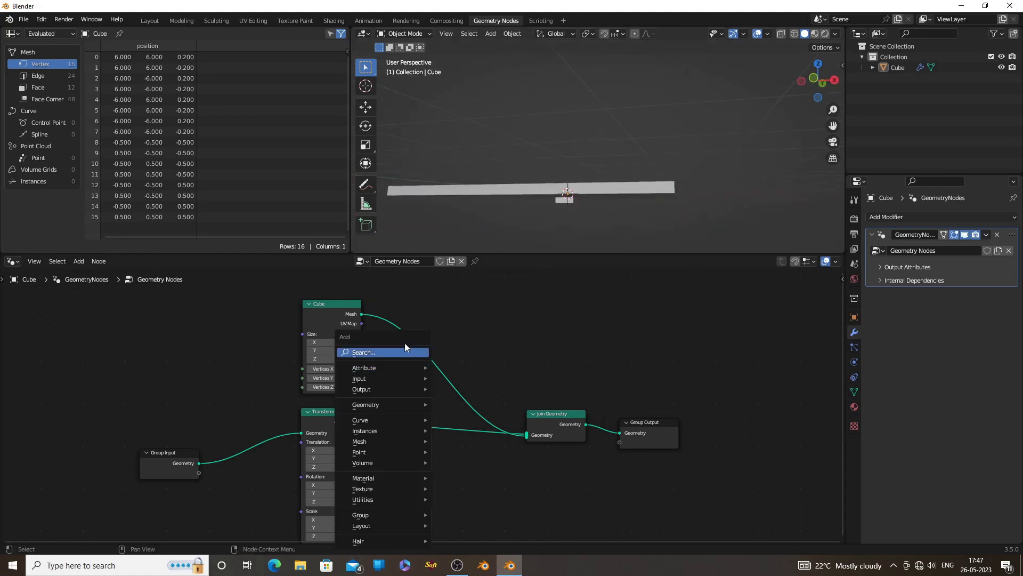
click(404, 347)
text(tras)
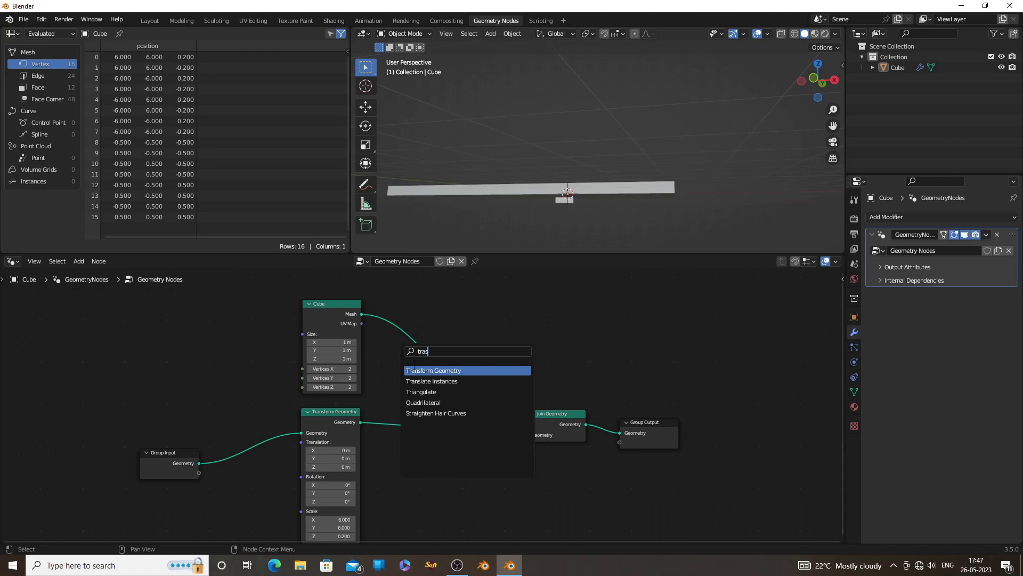
click(415, 370)
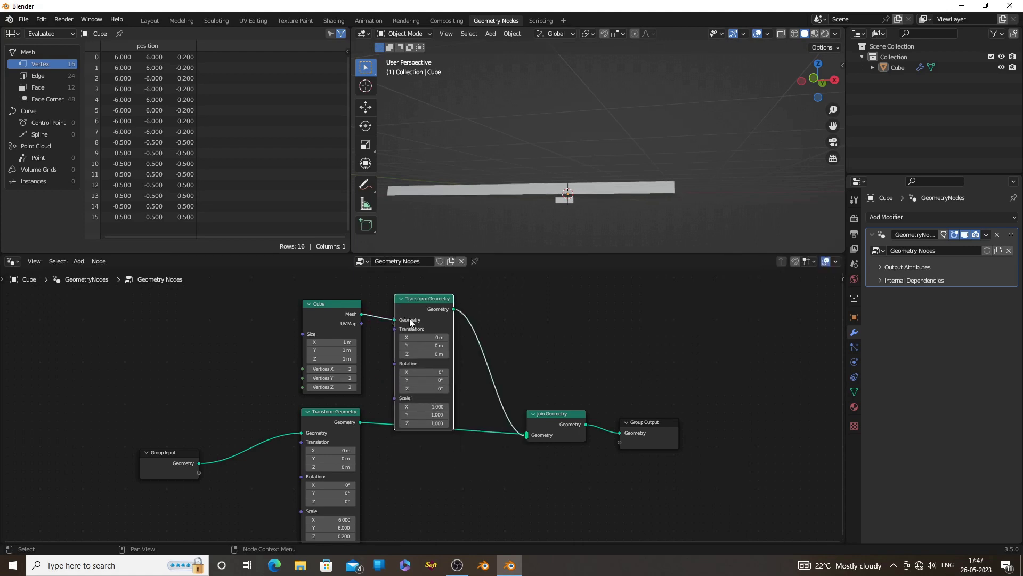
click(424, 325)
middle_drag(623, 203, 650, 170)
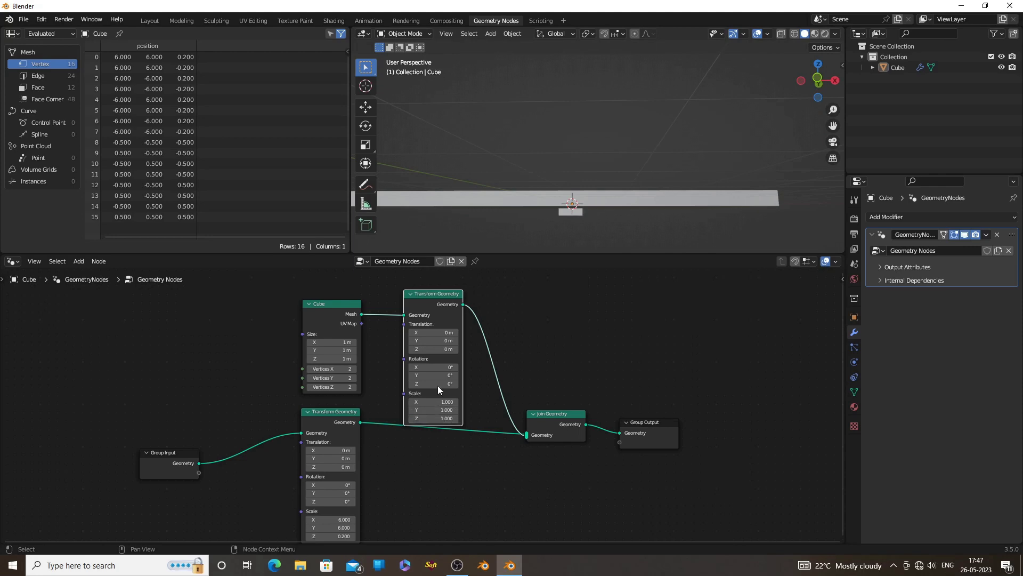
Raise the small cube onto the slab with a Z translation of about 0.68 m, checking its position in wireframe front view.
drag(431, 352, 434, 352)
click(819, 79)
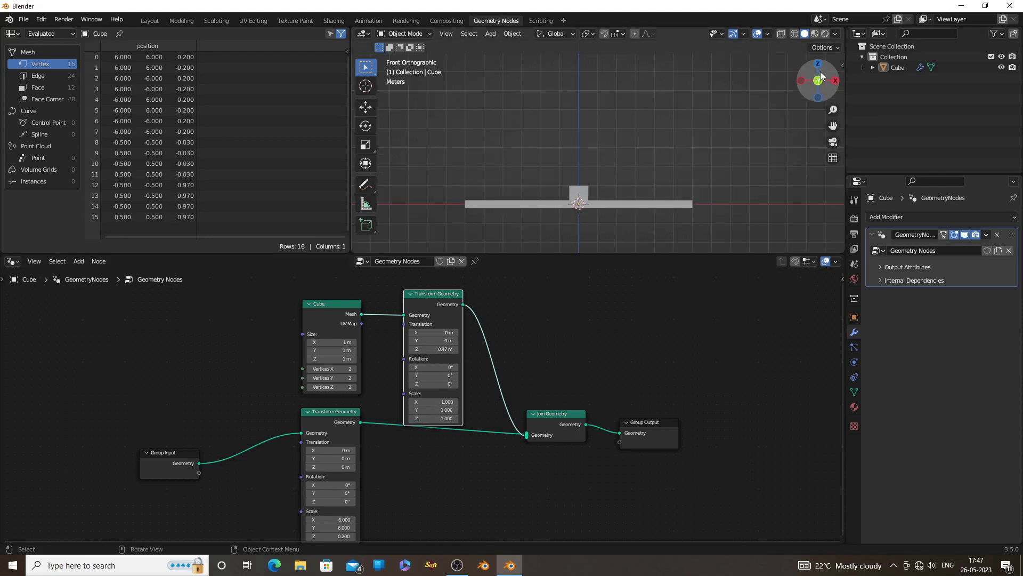
click(794, 34)
scroll(646, 208, up, 8)
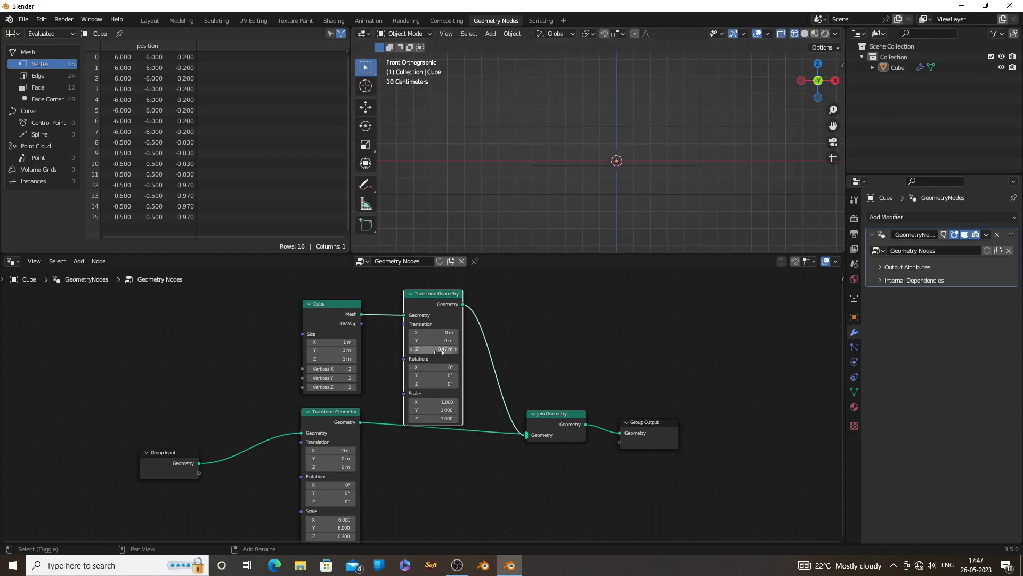
drag(434, 349, 447, 350)
scroll(756, 175, down, 3)
middle_drag(756, 175, 711, 211)
scroll(711, 205, down, 3)
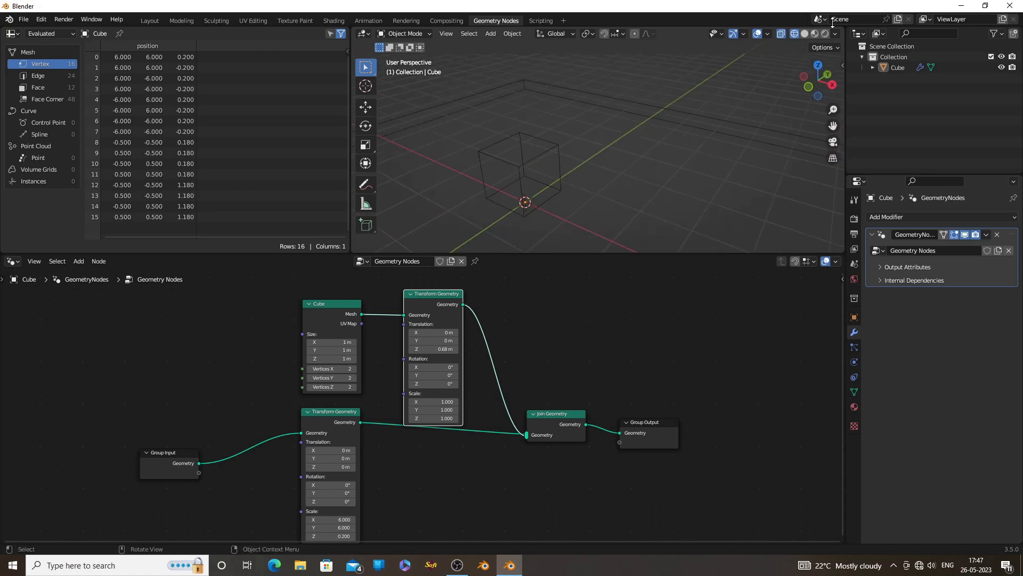
click(805, 33)
middle_drag(596, 172, 637, 189)
scroll(637, 189, down, 2)
scroll(528, 370, down, 2)
Spread out the node layout by moving the Cube and its Transform Geometry upward and Join Geometry and Group Output farther right.
drag(270, 291, 459, 378)
scroll(462, 381, down, 3)
middle_drag(451, 369, 464, 424)
drag(442, 383, 442, 367)
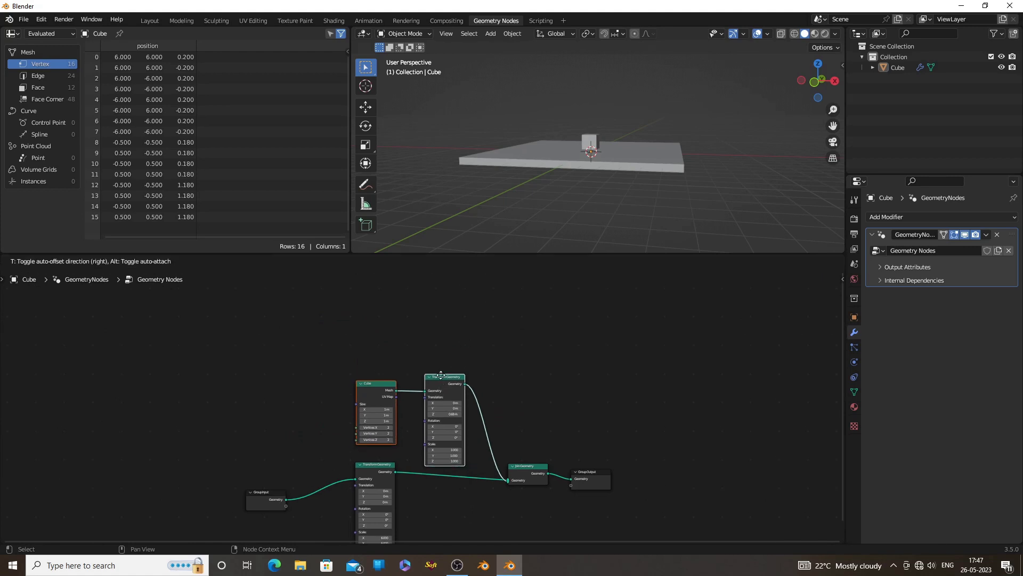
click(434, 342)
drag(504, 421, 796, 469)
click(614, 324)
scroll(501, 443, down, 1)
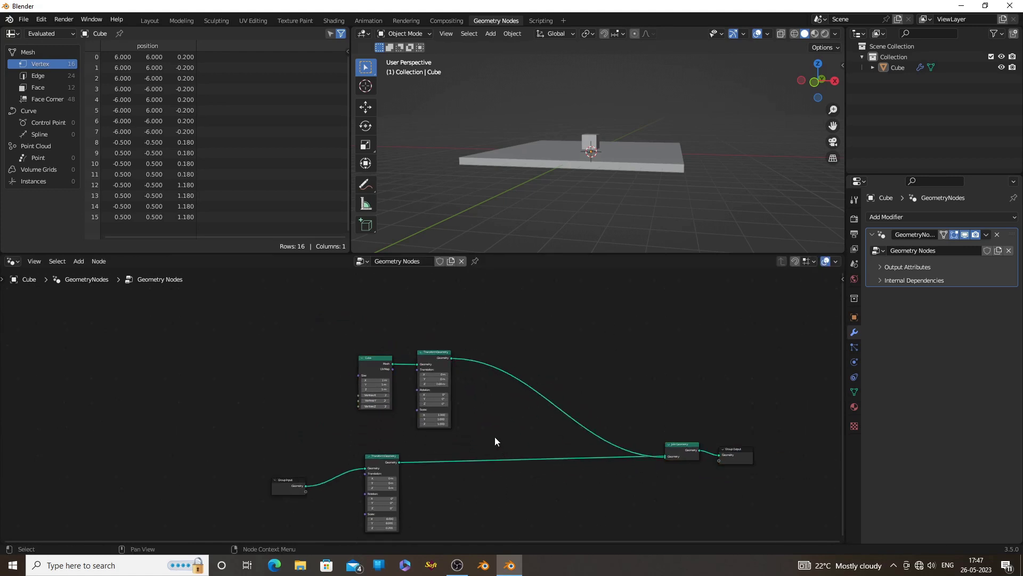
Set the X and Y scale of the Cube's Transform Geometry node to 11.8.
scroll(494, 437, up, 4)
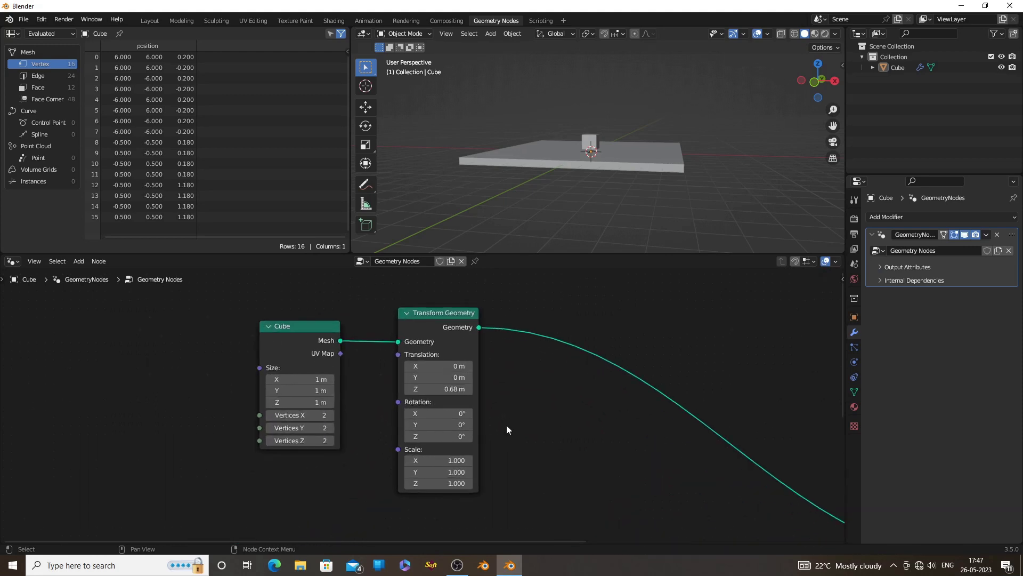
middle_drag(528, 443, 572, 374)
scroll(551, 388, up, 1)
drag(492, 391, 570, 404)
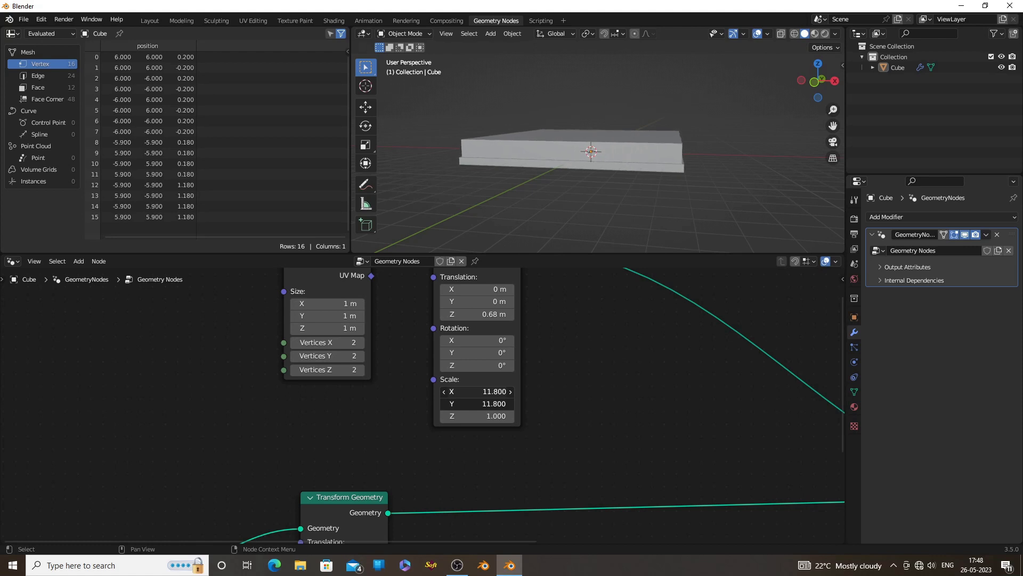
Set the Z scale of the Cube's Transform Geometry node to 5.
middle_drag(524, 164, 607, 185)
scroll(608, 185, up, 2)
click(493, 416)
text(5)
key(Return)
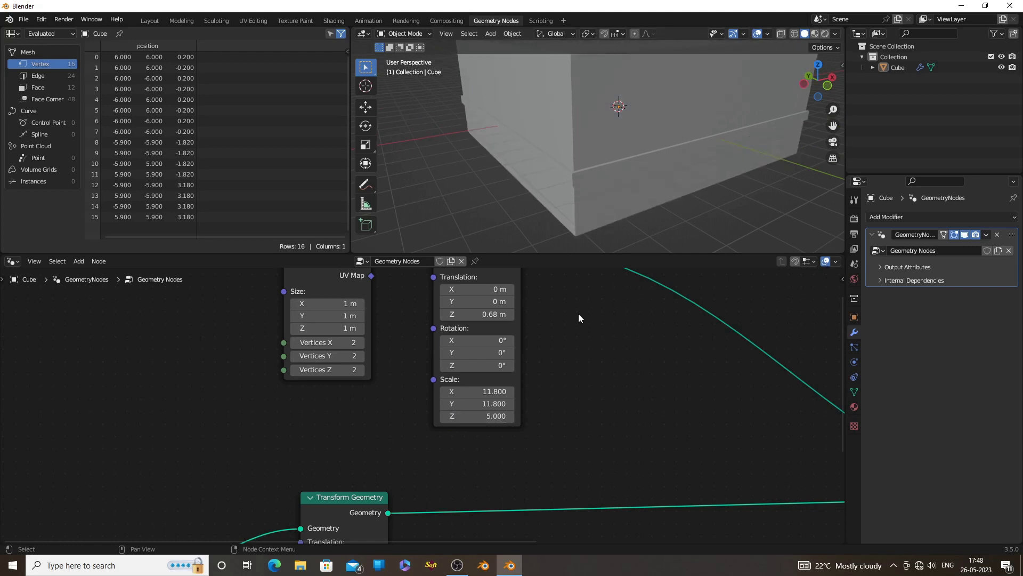
Raise the scaled block to sit on the slab with a Z translation of about 2.61 m.
scroll(598, 226, down, 3)
middle_drag(689, 168, 643, 193)
drag(480, 314, 583, 314)
scroll(664, 179, down, 3)
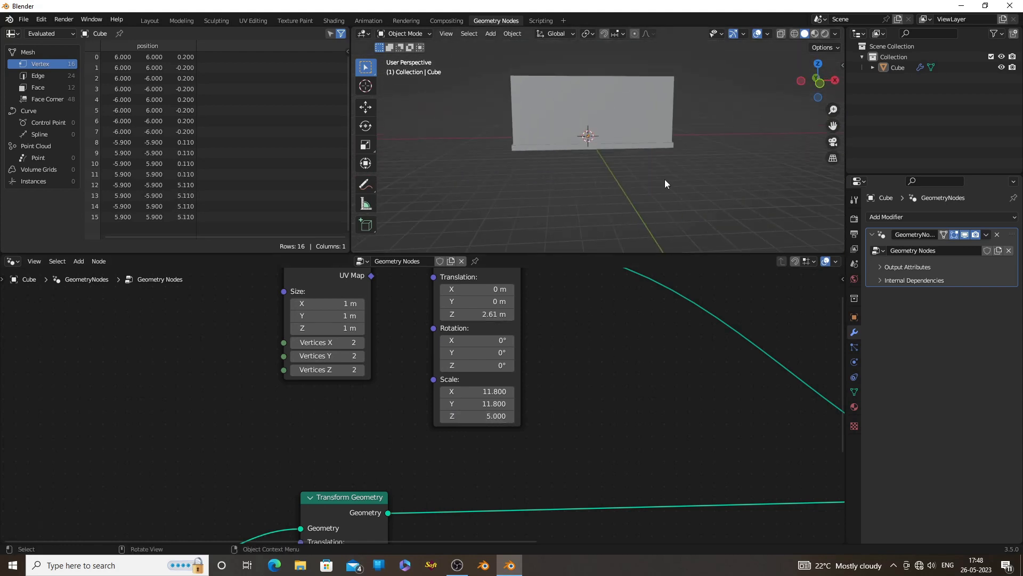
Move the block's Cube and Transform Geometry nodes to line up directly above the slab's Transform Geometry node.
middle_drag(665, 179, 611, 222)
scroll(611, 222, up, 1)
middle_drag(789, 56, 695, 168)
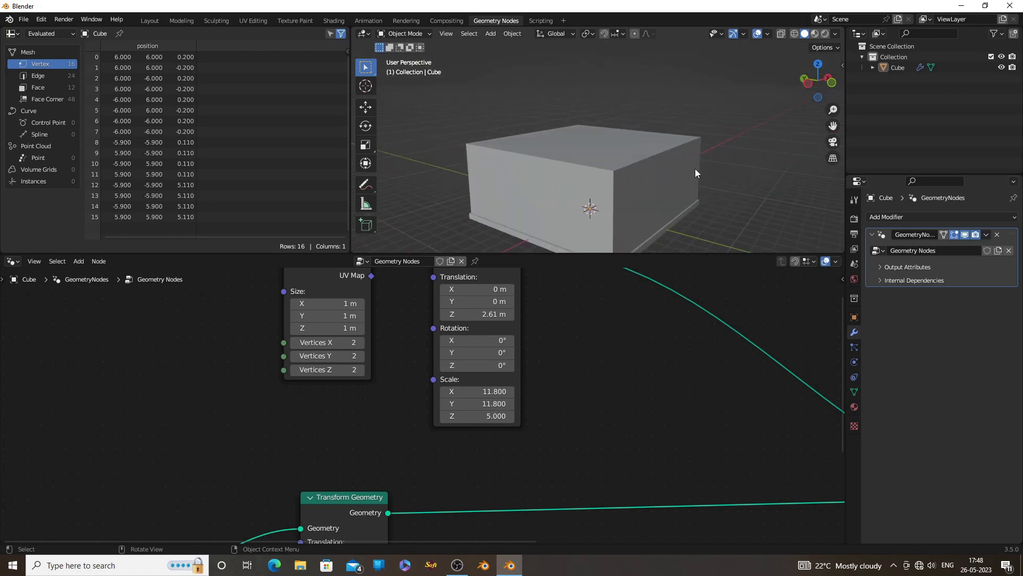
scroll(606, 343, down, 2)
scroll(603, 385, down, 2)
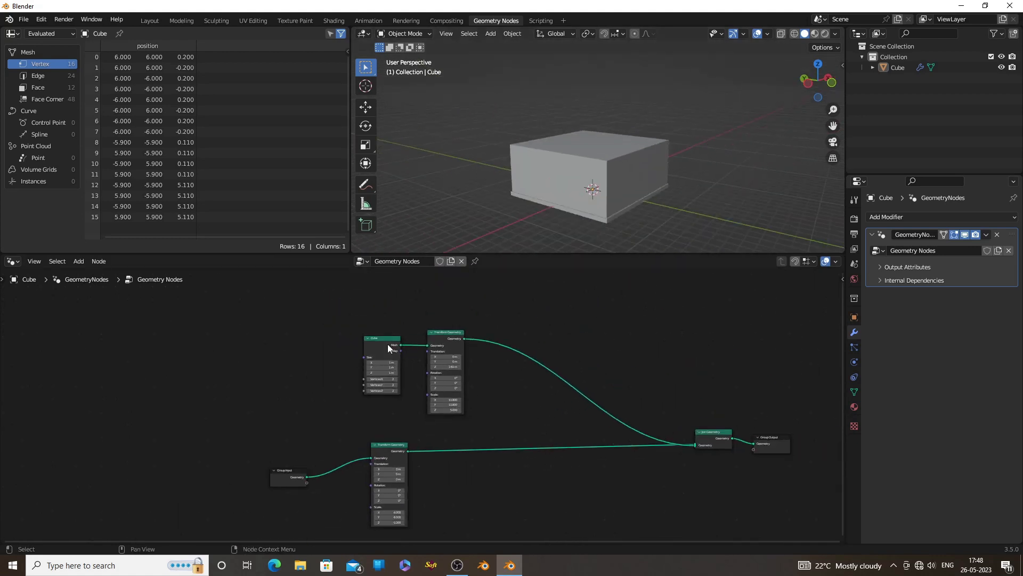
drag(363, 332, 459, 388)
drag(440, 338, 385, 359)
click(454, 310)
middle_drag(437, 355, 470, 408)
Duplicate the Cube and Transform Geometry pair above the originals and connect the copy's output to Join Geometry.
scroll(432, 405, up, 2)
drag(286, 367, 419, 426)
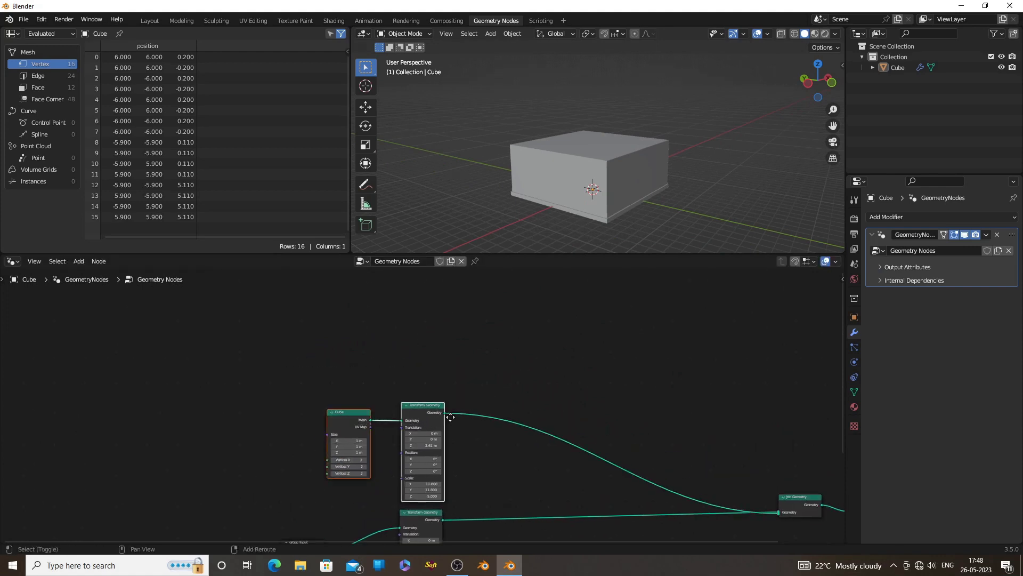
key(shift+d)
click(450, 312)
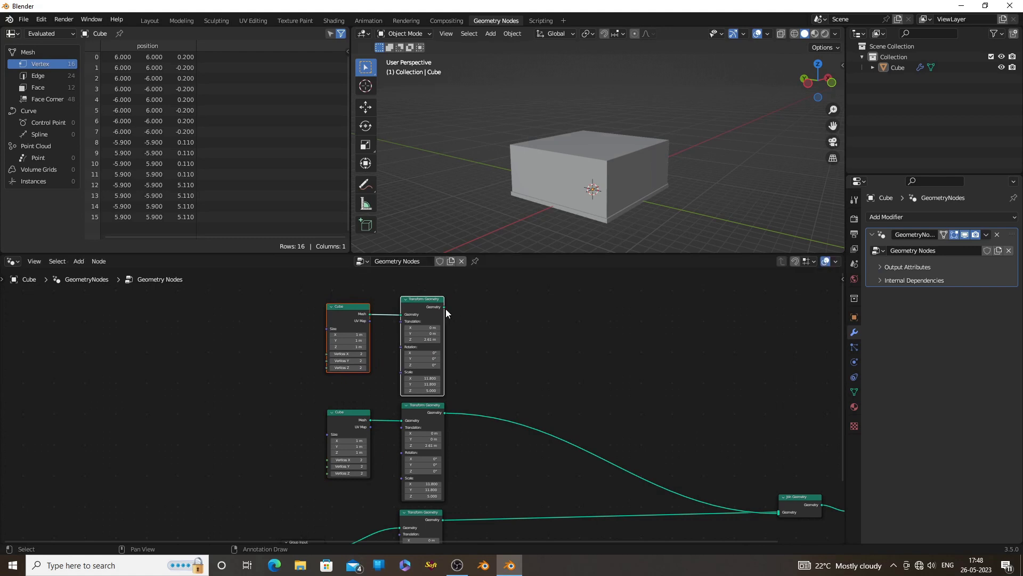
drag(444, 307, 779, 515)
Raise the duplicated block onto the first one with a Z translation of about 7.51 m.
scroll(462, 371, up, 2)
middle_drag(502, 361, 498, 420)
scroll(499, 421, up, 1)
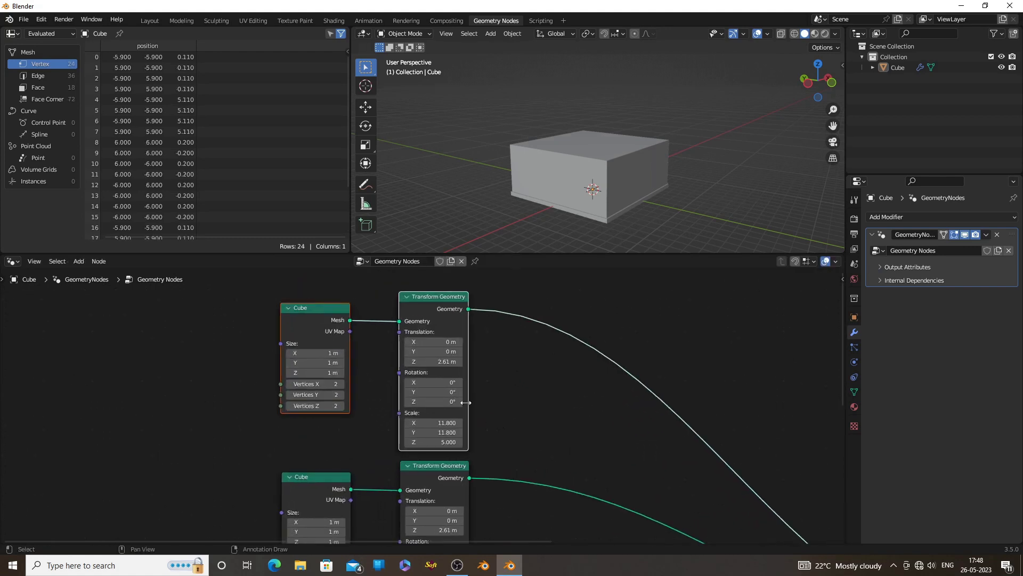
drag(434, 362, 461, 361)
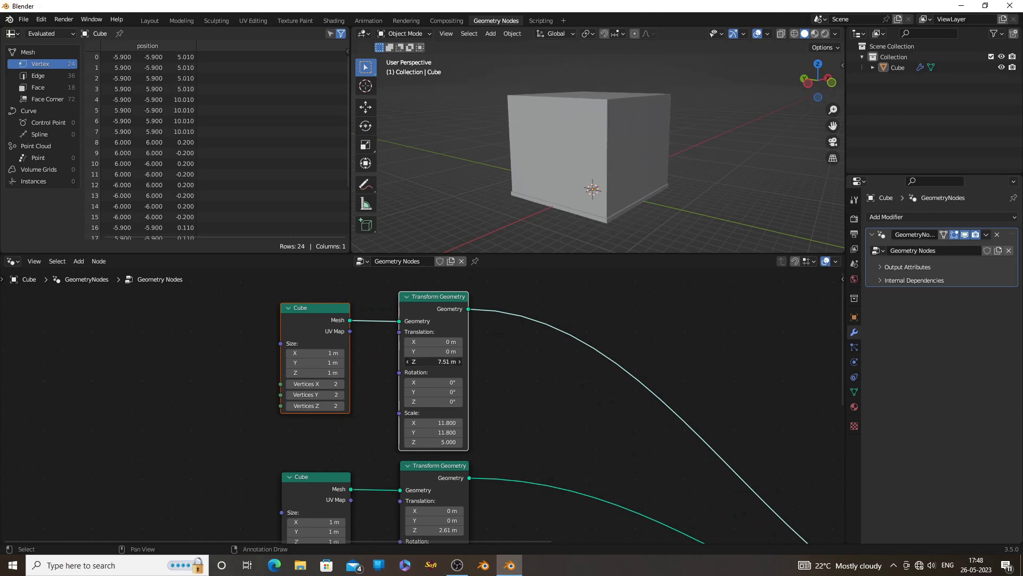
Switch the viewport to wireframe shading and view the stacked blocks from the back.
click(795, 34)
scroll(665, 127, up, 3)
mouse_move(588, 145)
middle_down()
mouse_move(621, 139)
mouse_move(625, 150)
middle_up()
click(805, 80)
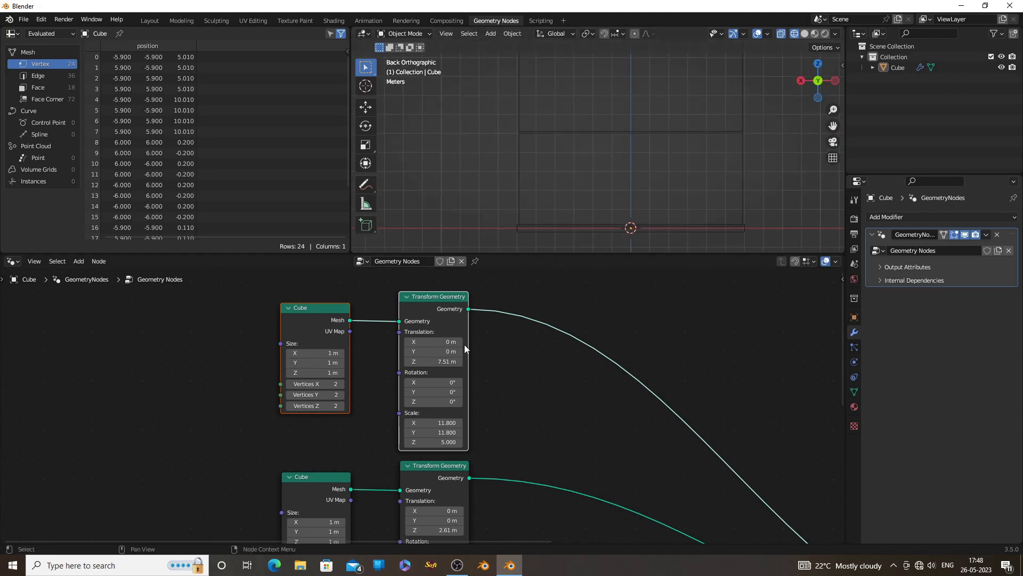
In the top view, sketch an annotation line from the block's upper edge toward its center.
scroll(429, 368, up, 1)
middle_drag(581, 187, 791, 123)
click(818, 64)
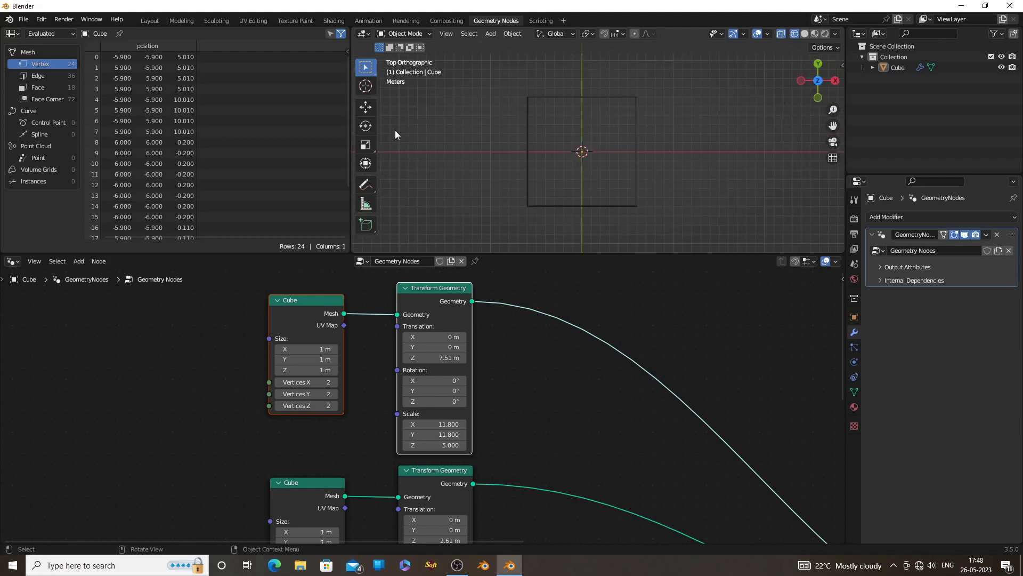
drag(365, 193, 419, 190)
drag(582, 99, 581, 142)
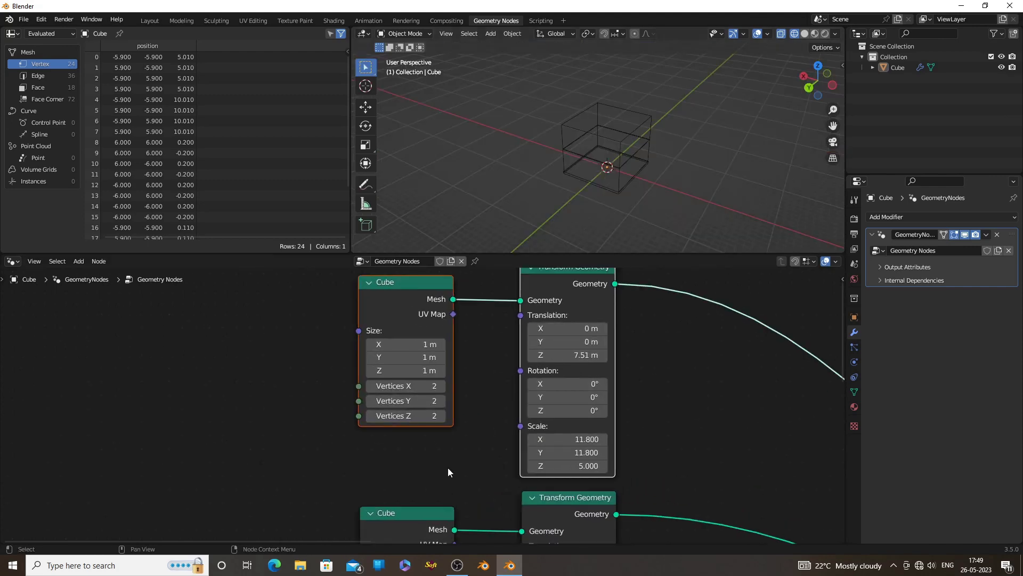
Set Vertices X of the duplicated Cube node to 3 so the upper block is split down its middle.
scroll(450, 466, up, 1)
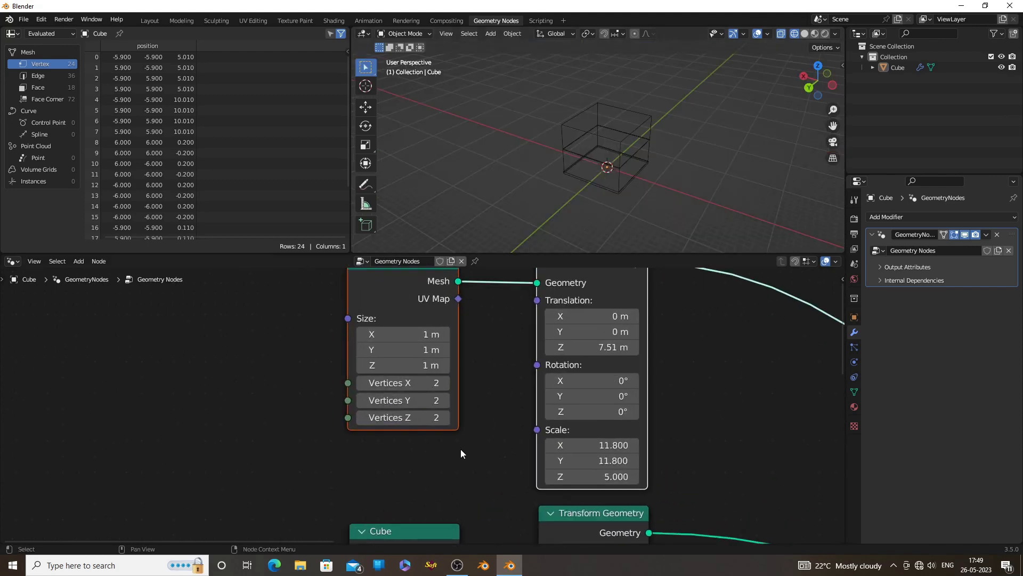
click(445, 382)
mouse_move(609, 136)
middle_down()
mouse_move(586, 142)
mouse_move(655, 145)
mouse_move(608, 132)
mouse_move(618, 130)
middle_up()
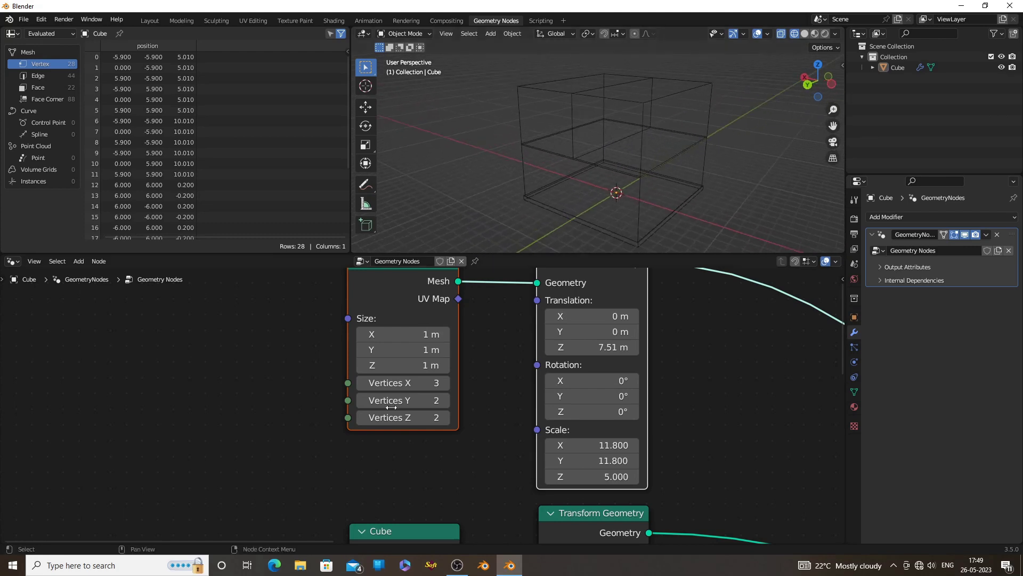
click(449, 384)
click(449, 384)
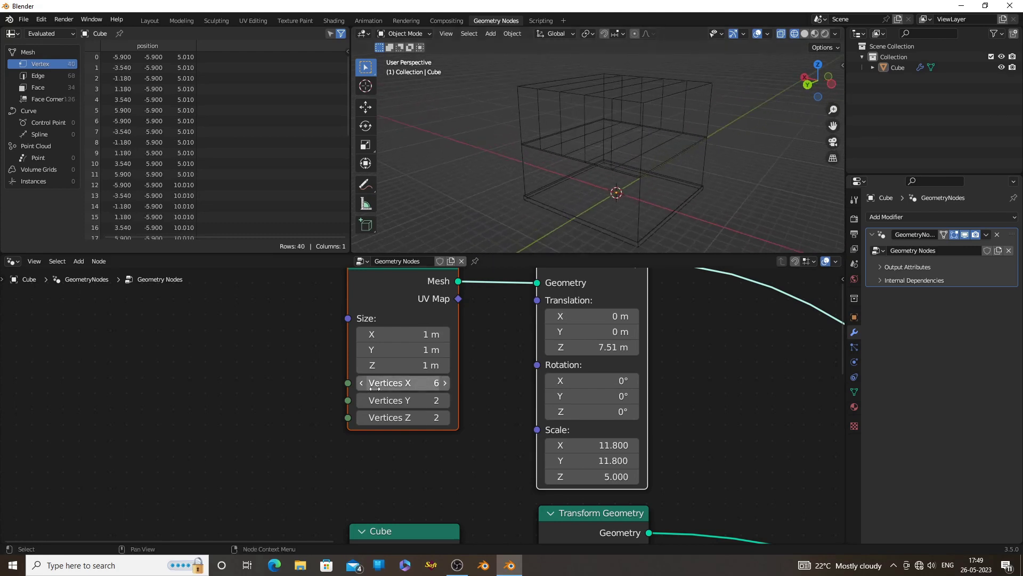
click(360, 381)
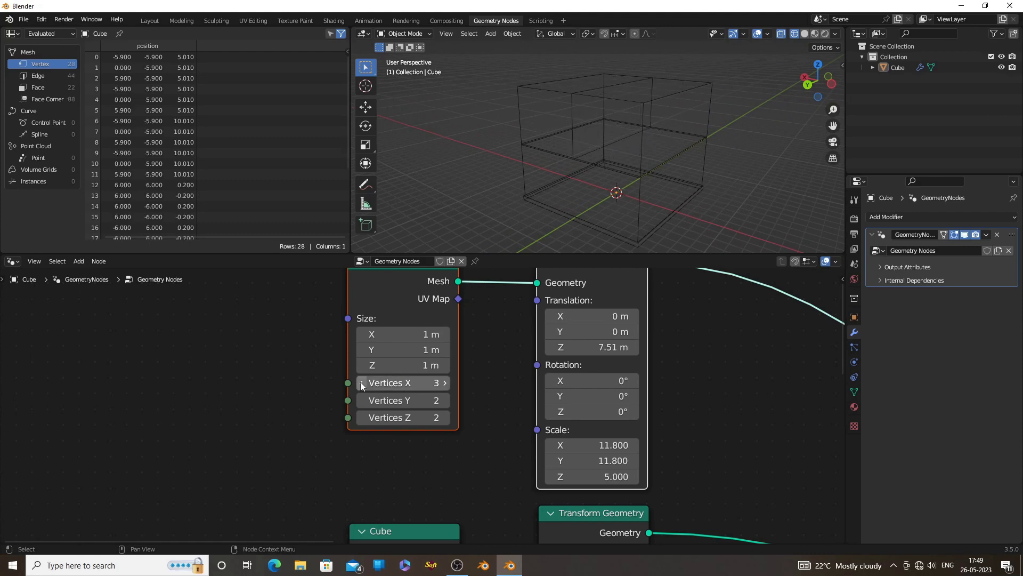
click(360, 381)
In the back view, annotate a gable roof outline with a vertical center line above the upper block.
middle_drag(626, 166, 554, 160)
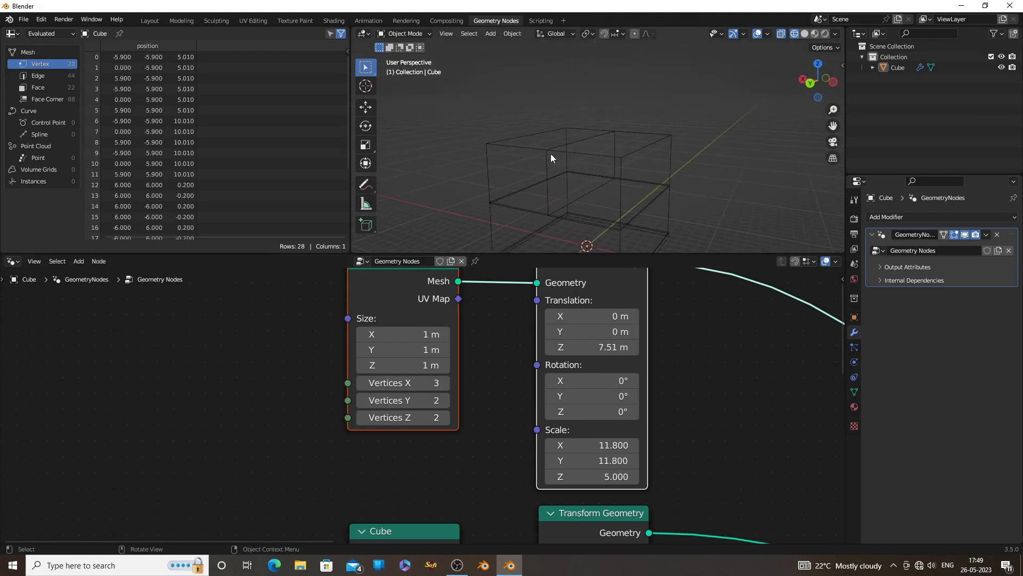
click(811, 82)
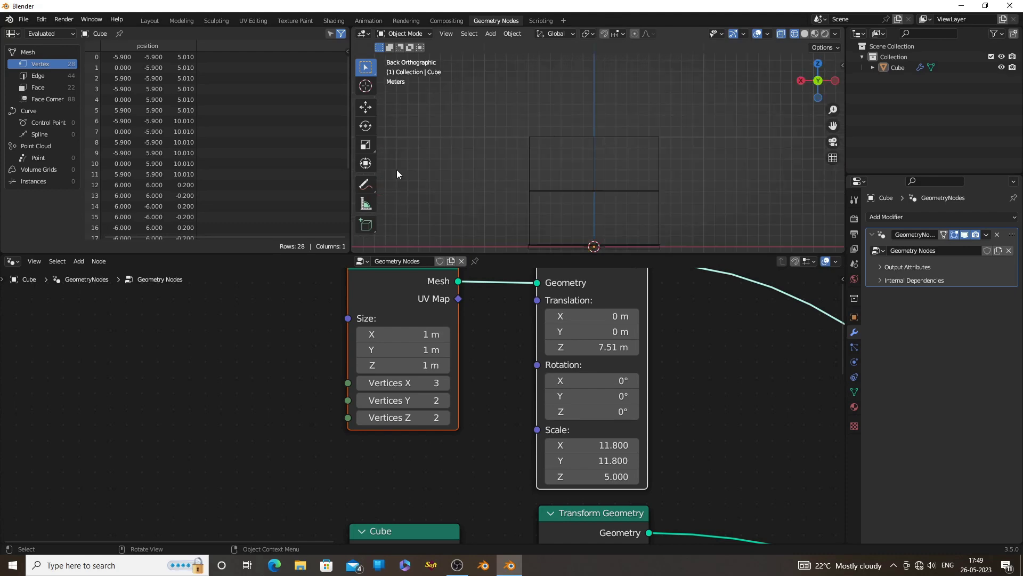
drag(373, 187, 427, 184)
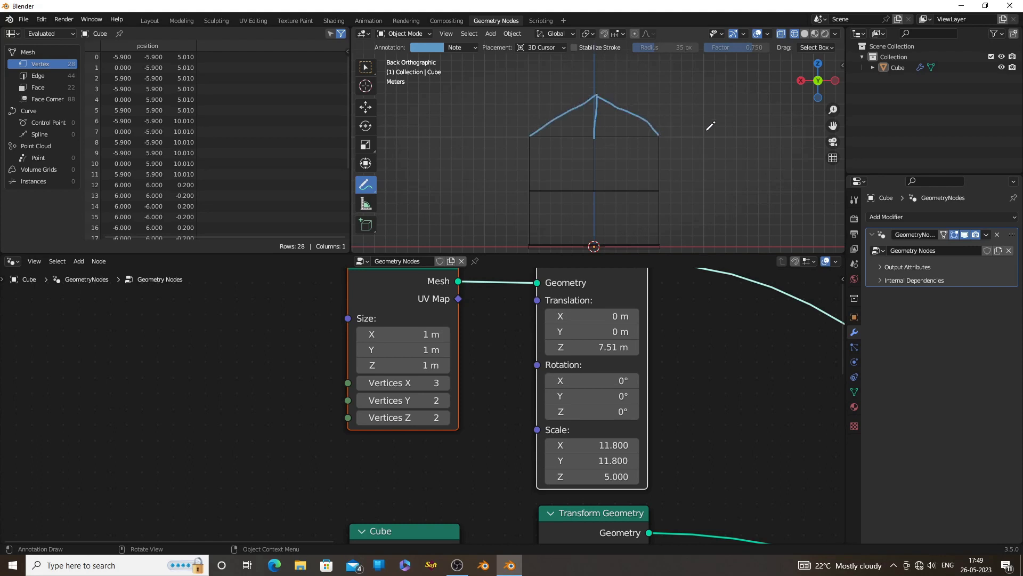
key(w)
Insert a Set Position node on the link between the upper block's Transform Geometry and Join Geometry.
mouse_move(610, 149)
middle_down()
mouse_move(596, 196)
mouse_move(571, 197)
mouse_move(614, 190)
mouse_move(594, 200)
middle_up()
scroll(613, 406, down, 4)
middle_drag(676, 456, 491, 431)
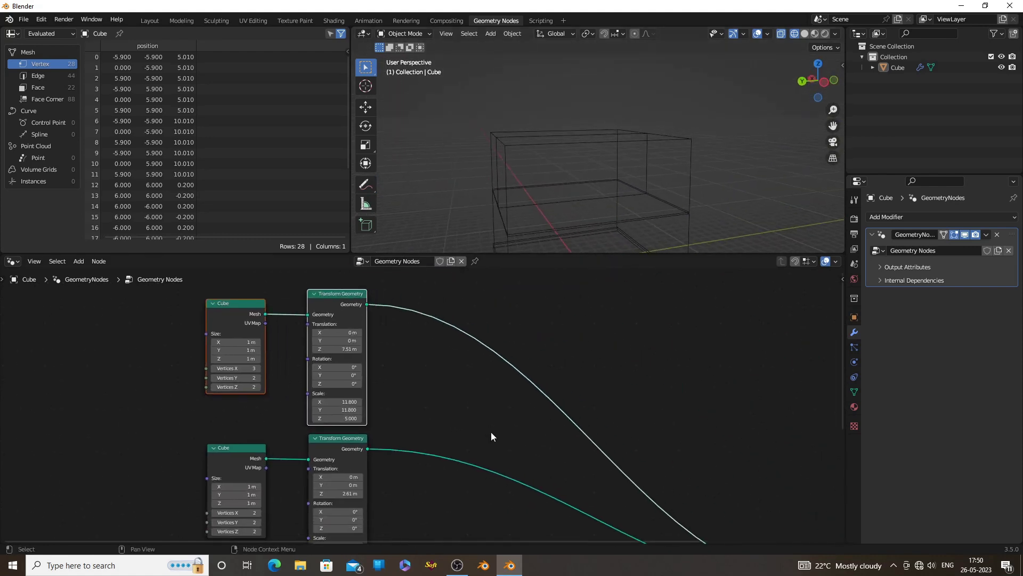
scroll(491, 431, down, 2)
middle_drag(535, 465, 566, 449)
key(shift+a)
click(540, 353)
text(set)
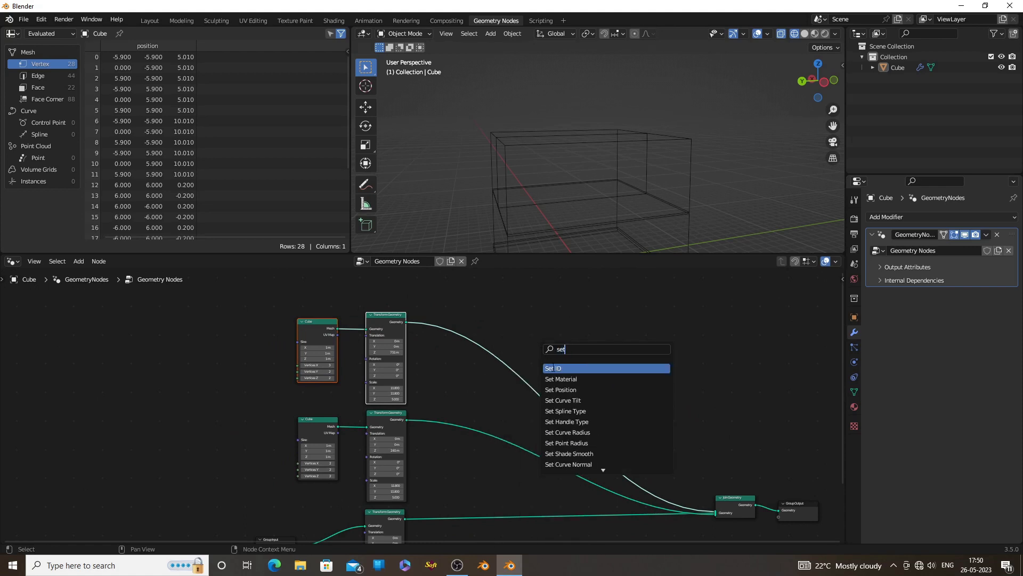
click(554, 390)
click(600, 448)
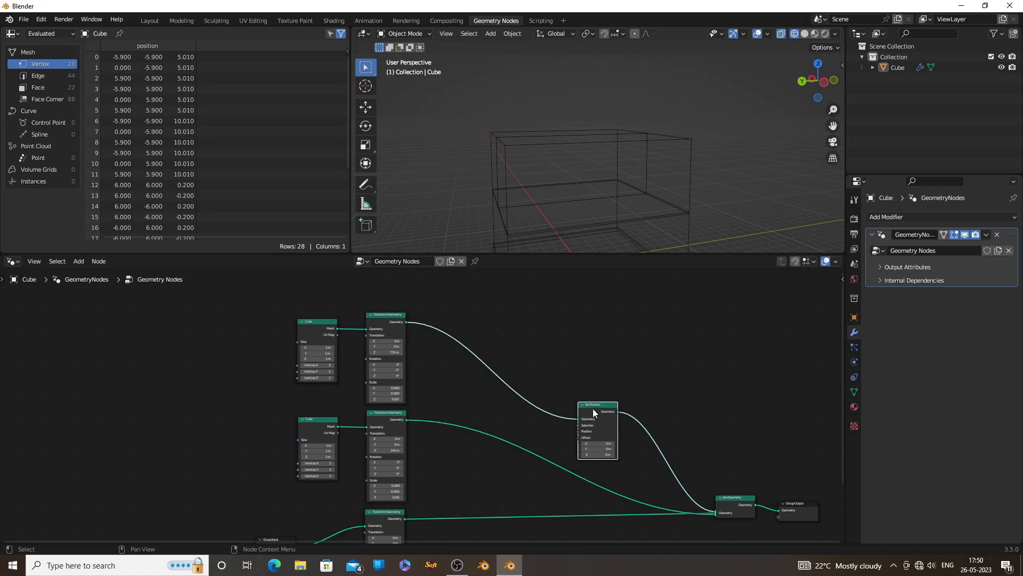
Move the Set Position node up and to the right, and shift the lower block and slab nodes downward.
drag(593, 407, 679, 315)
scroll(610, 340, down, 2)
middle_drag(584, 371, 590, 404)
scroll(549, 437, up, 2)
middle_drag(546, 435, 565, 331)
scroll(565, 322, down, 2)
drag(278, 369, 413, 513)
drag(407, 367, 418, 516)
click(514, 366)
Choose an annotation tool for marking up the upper block in the wireframe viewport.
scroll(524, 460, up, 3)
middle_drag(506, 321, 435, 456)
scroll(524, 461, up, 2)
middle_drag(543, 152, 603, 159)
scroll(603, 159, up, 1)
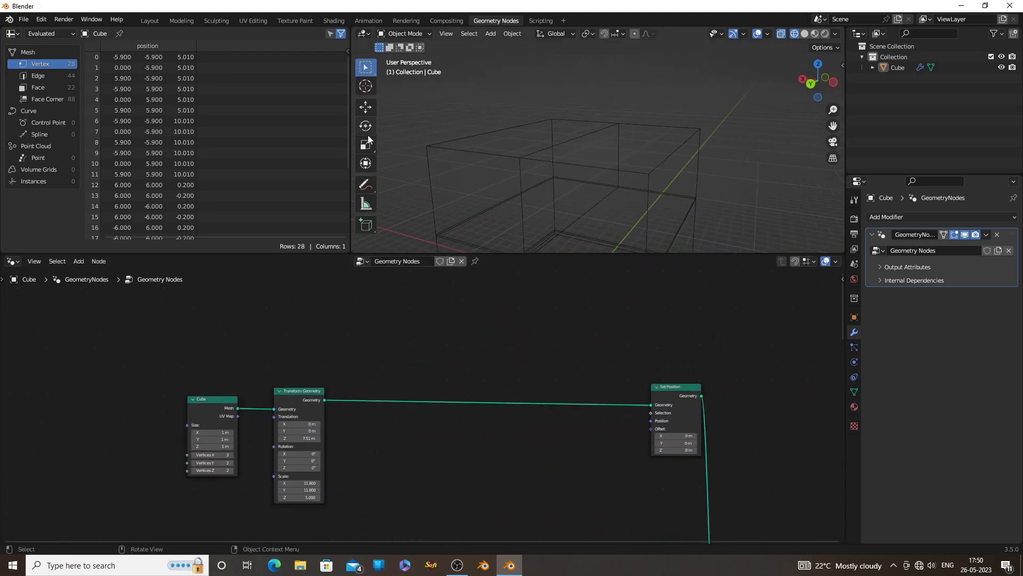
drag(367, 189, 440, 189)
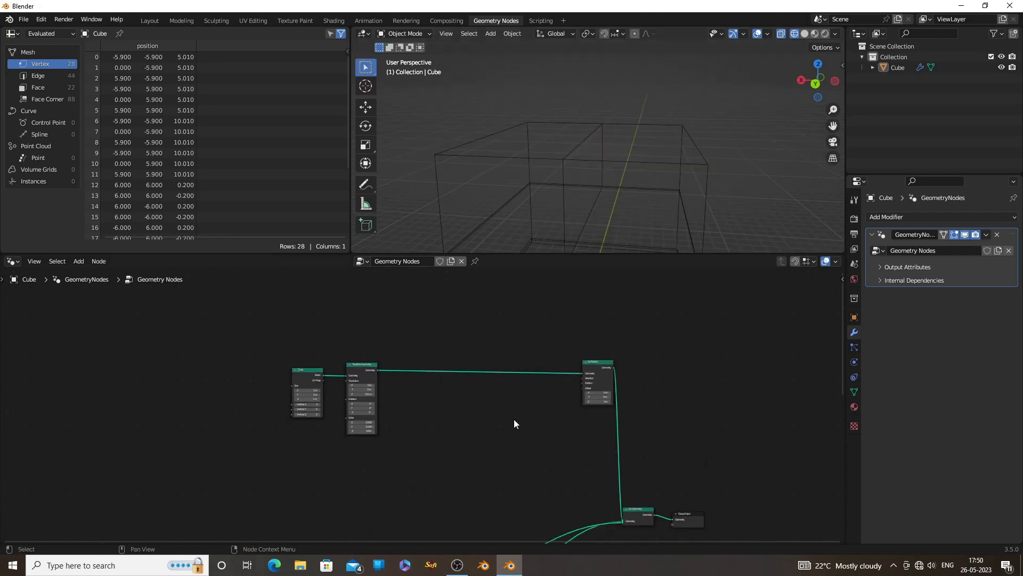
Add an Index node connected to the Selection input of the Set Position node.
scroll(514, 419, up, 2)
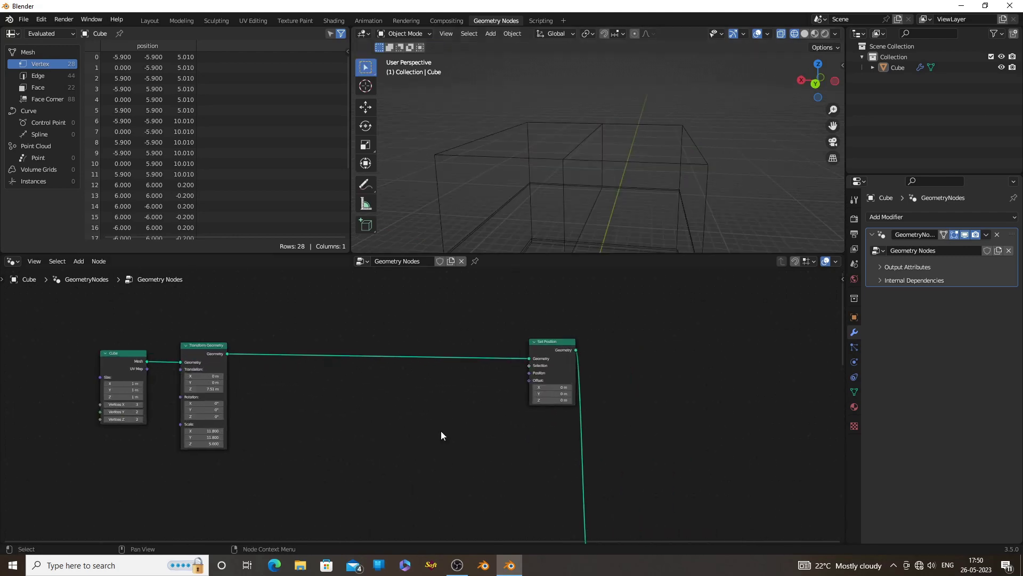
scroll(441, 434, up, 1)
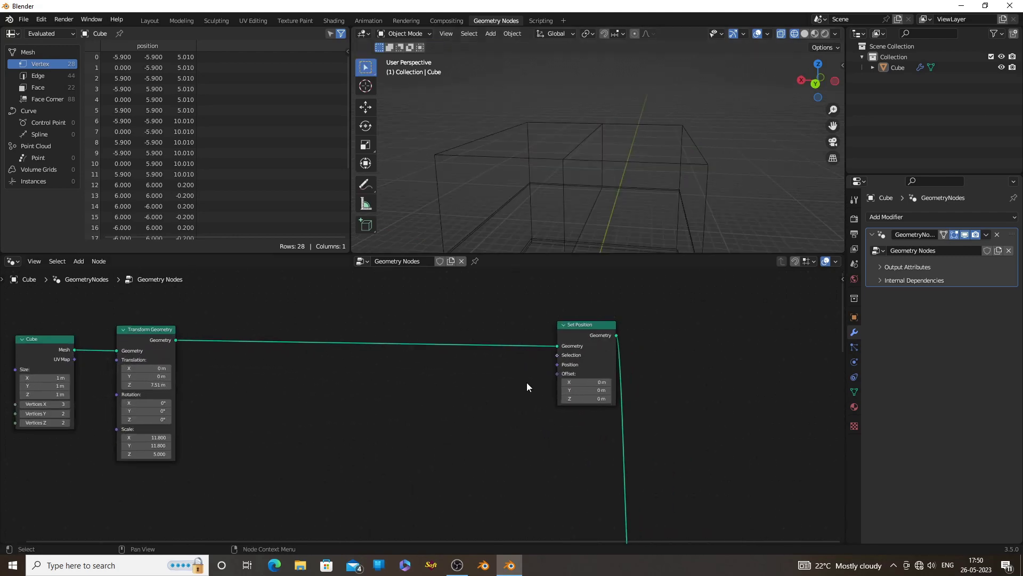
drag(557, 355, 379, 383)
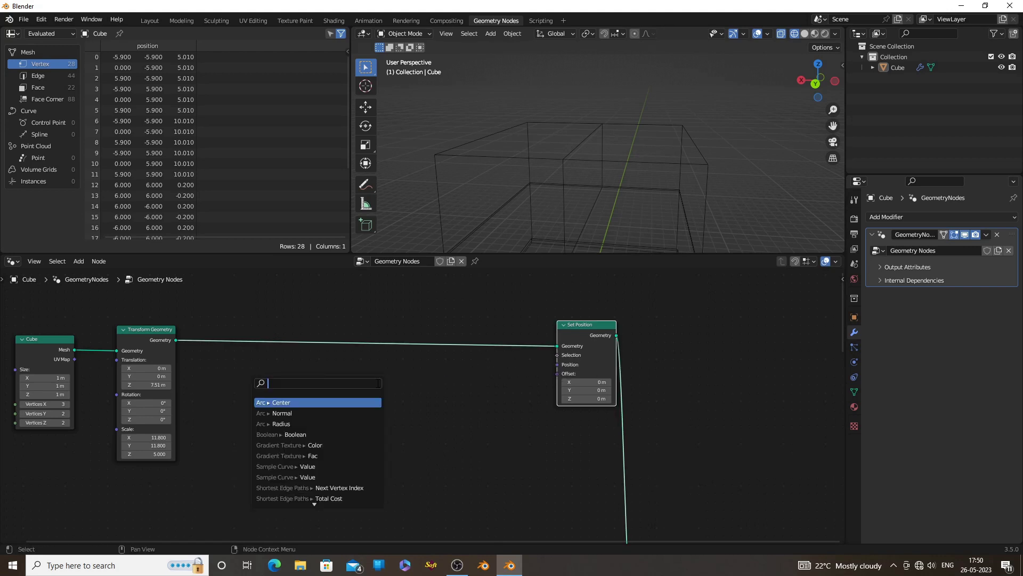
text(ind)
click(318, 402)
click(267, 393)
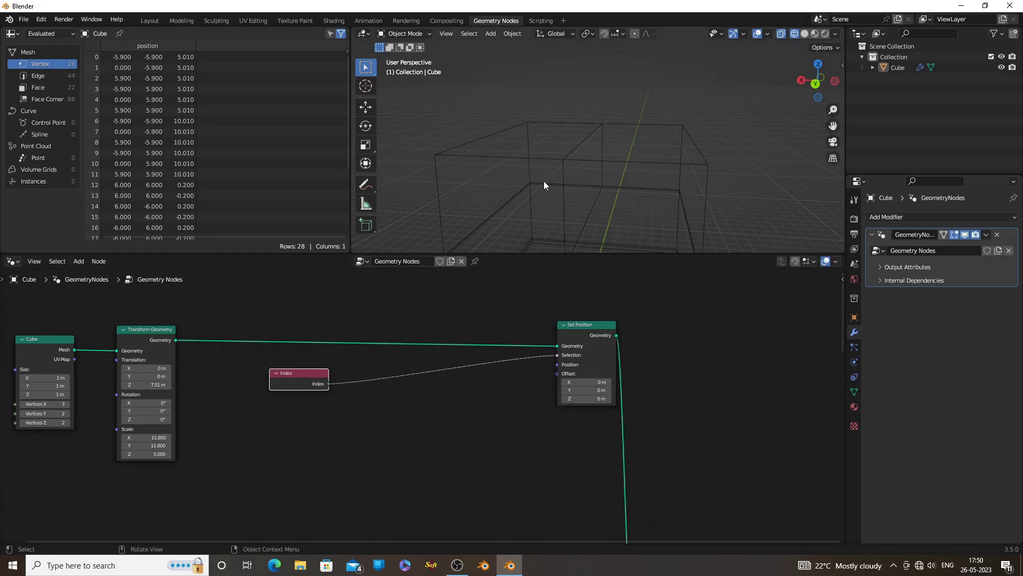
Try different offsets on the Set Position node while checking the wireframe, and reset the offset values to 0.
middle_drag(544, 181, 639, 176)
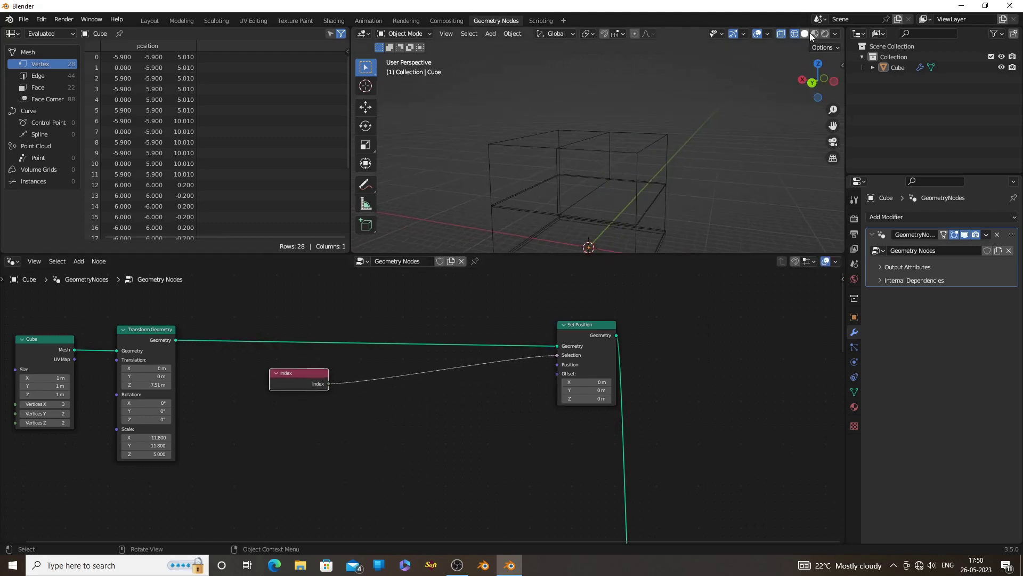
scroll(614, 452, up, 1)
mouse_move(635, 397)
mouse_down()
mouse_move(656, 397)
mouse_move(644, 384)
mouse_up()
middle_drag(717, 211, 603, 193)
scroll(655, 213, up, 2)
middle_drag(678, 214, 632, 219)
drag(631, 387, 638, 387)
drag(632, 377, 632, 397)
text(0)
key(Return)
Set the Z offset of the Set Position node to 1 m.
double_click(630, 397)
text(1)
key(Return)
Move the Index node aside and insert a Compare node between it and the Set Position node's Selection input.
scroll(291, 401, down, 1)
key(g)
click(249, 428)
middle_drag(454, 436, 496, 430)
click(461, 441)
key(shift+a)
click(421, 352)
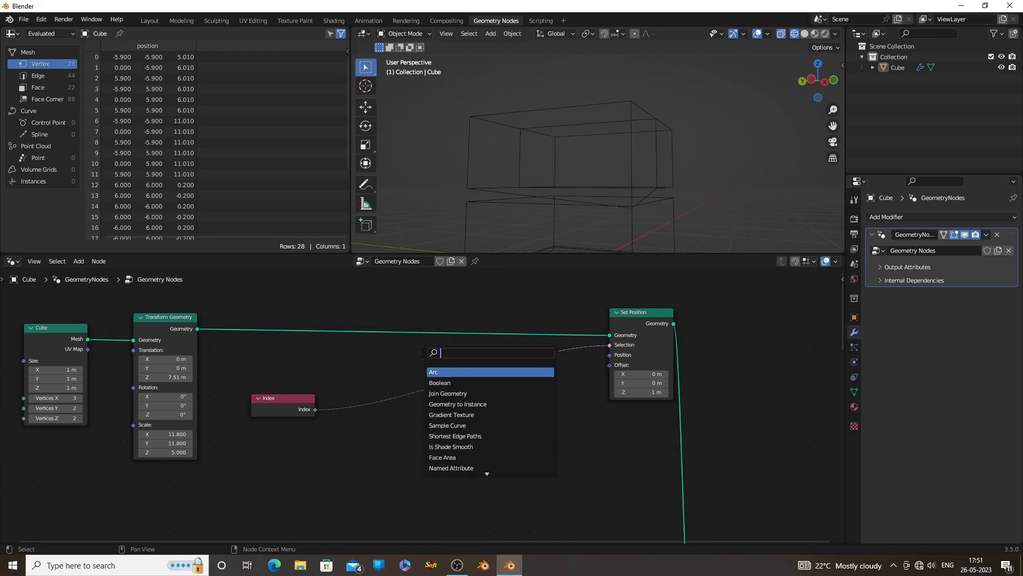
text(com)
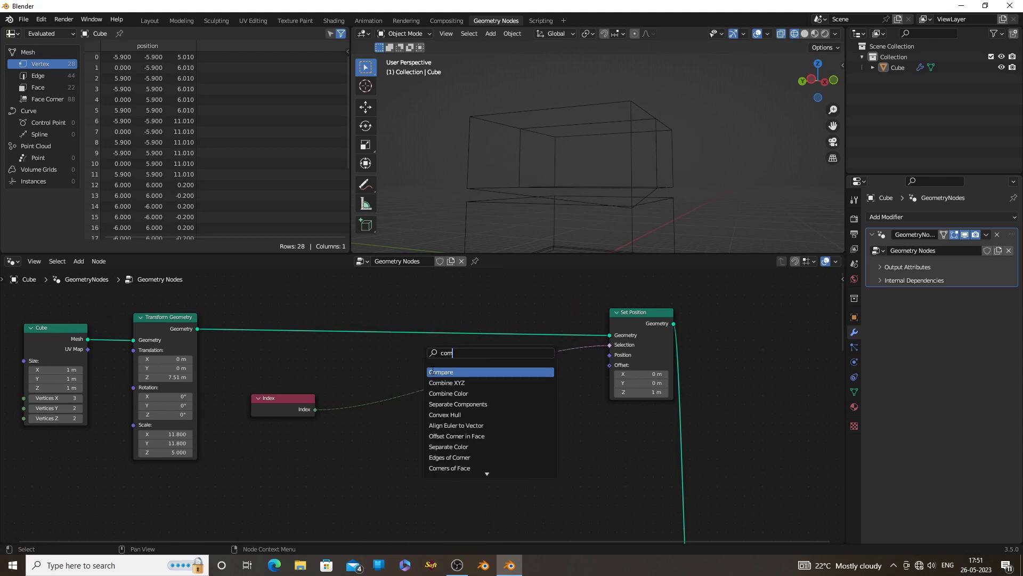
click(432, 372)
click(416, 373)
Shift the Compare node slightly toward Index and change its operation to Equal.
mouse_move(650, 193)
middle_down()
mouse_move(704, 198)
mouse_move(661, 196)
middle_up()
scroll(399, 367, up, 1)
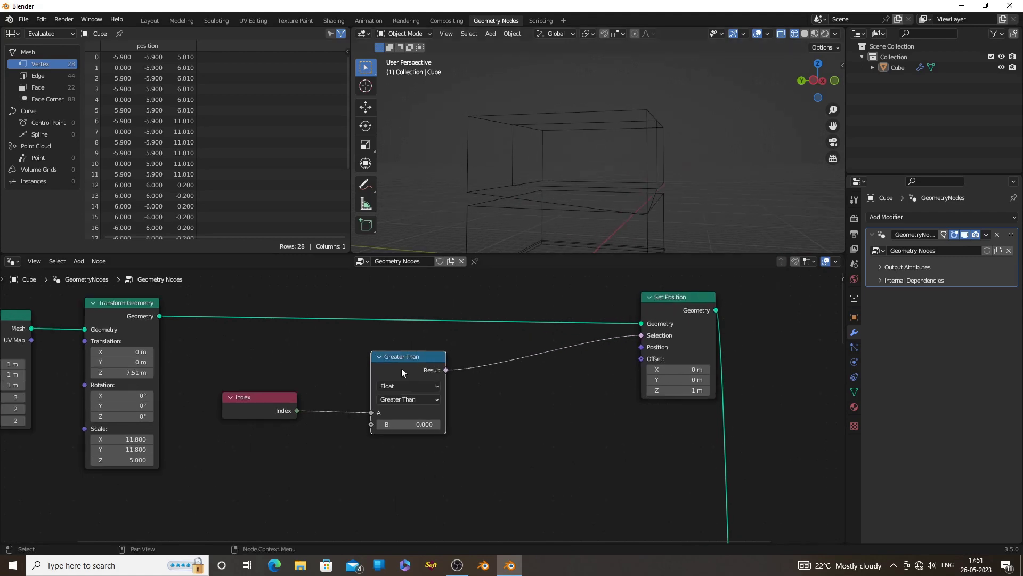
drag(398, 367, 388, 373)
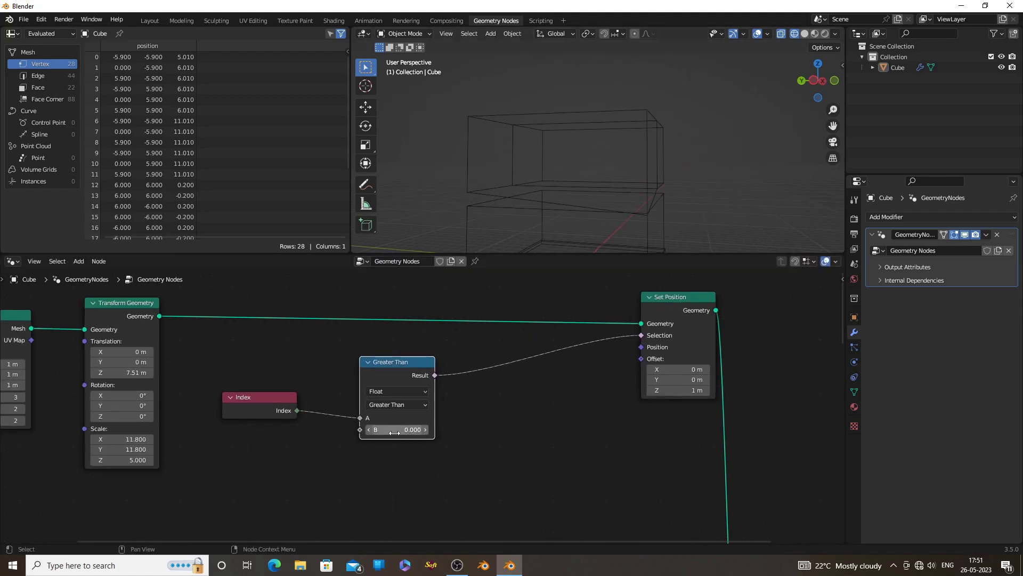
click(401, 405)
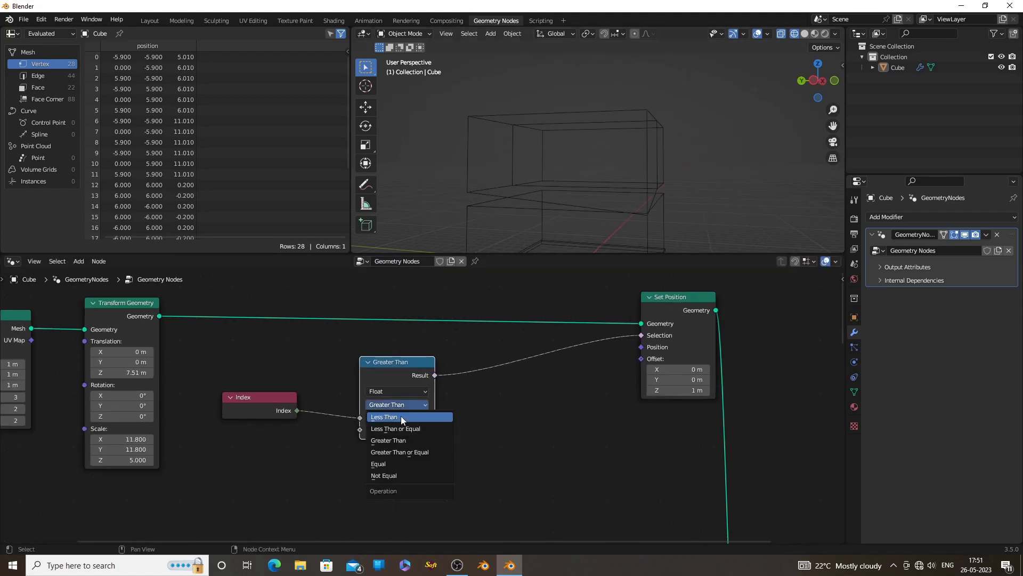
click(401, 464)
middle_drag(683, 232, 599, 234)
scroll(500, 452, up, 1)
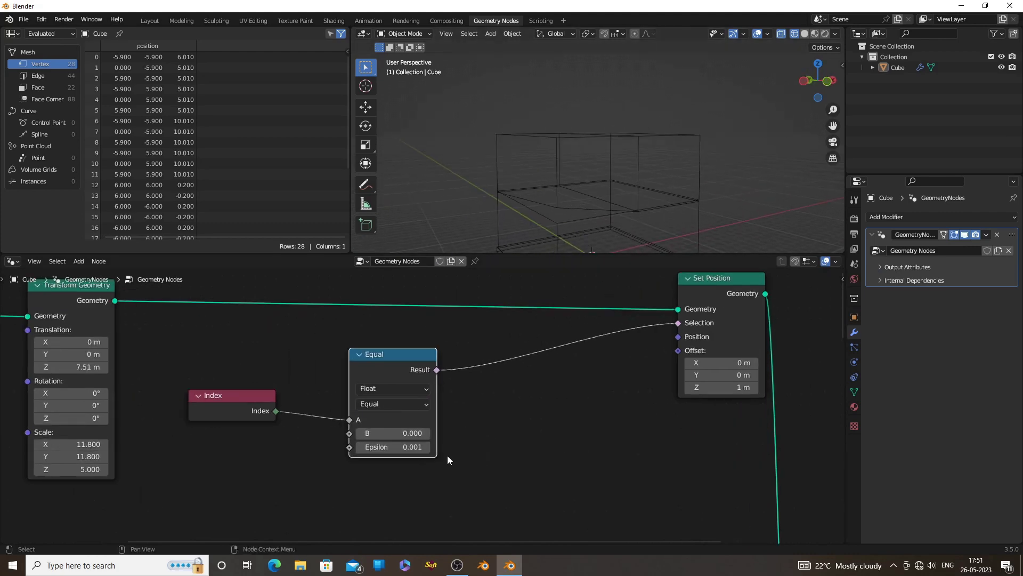
Set the Compare node's B value to 6 to offset a single top corner vertex.
middle_drag(676, 194, 609, 222)
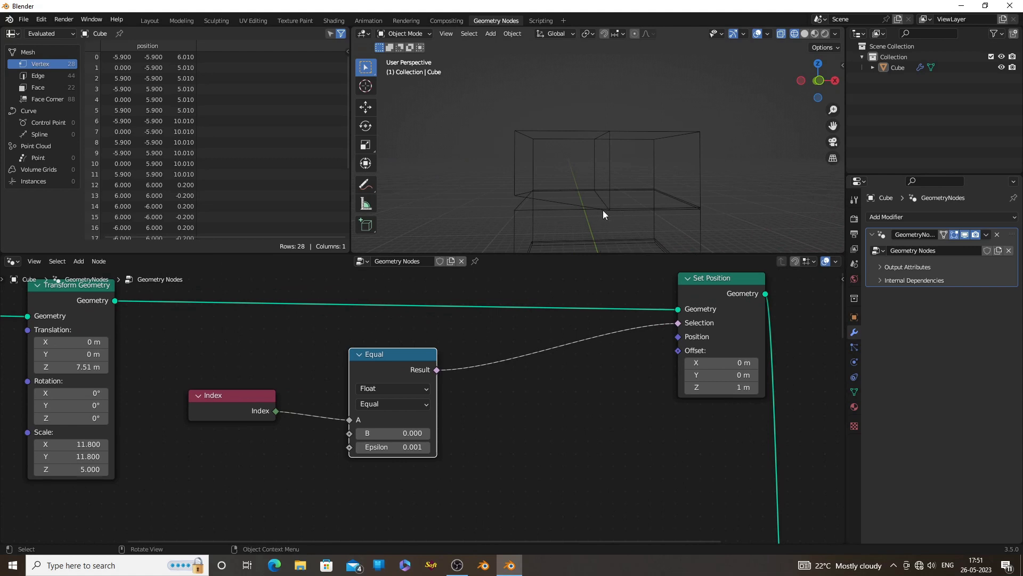
drag(405, 433, 421, 433)
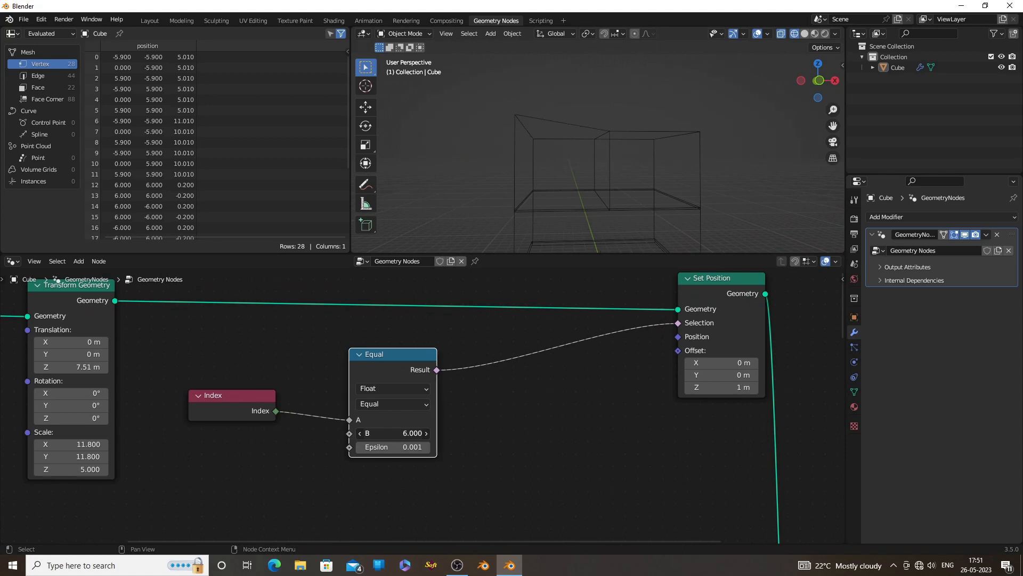
middle_drag(513, 82, 586, 120)
Return the viewport to solid shading and change the Compare node's B value to -21.5.
drag(384, 354, 413, 343)
scroll(649, 152, down, 2)
mouse_move(649, 152)
middle_down()
mouse_move(583, 196)
mouse_move(551, 168)
mouse_move(638, 145)
middle_up()
click(805, 33)
drag(423, 422, 399, 422)
scroll(493, 421, down, 2)
drag(422, 372, 432, 371)
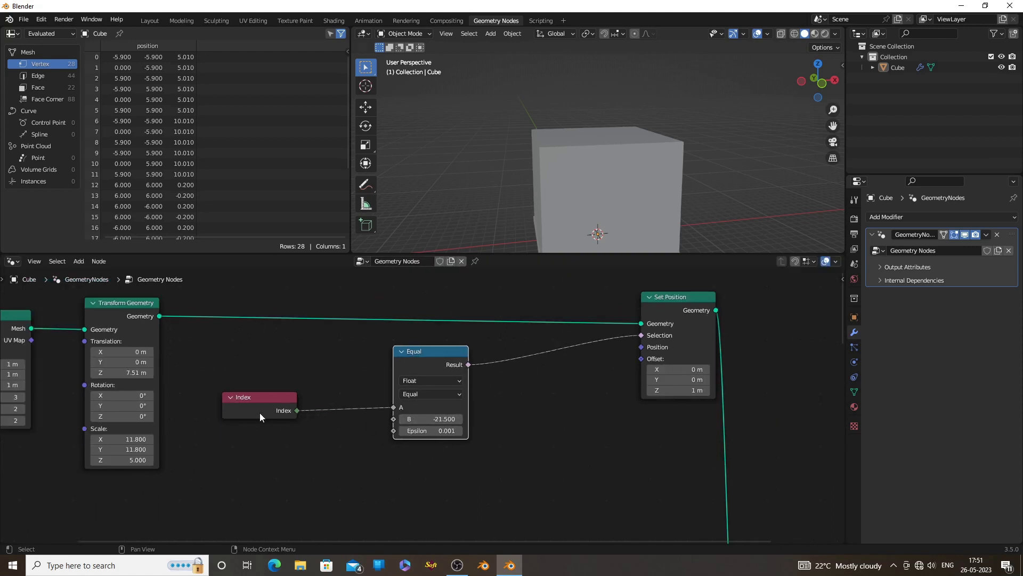
Add an Integer node below the Index node and connect it to the Compare node's B input.
middle_drag(269, 467, 349, 449)
key(shift+a)
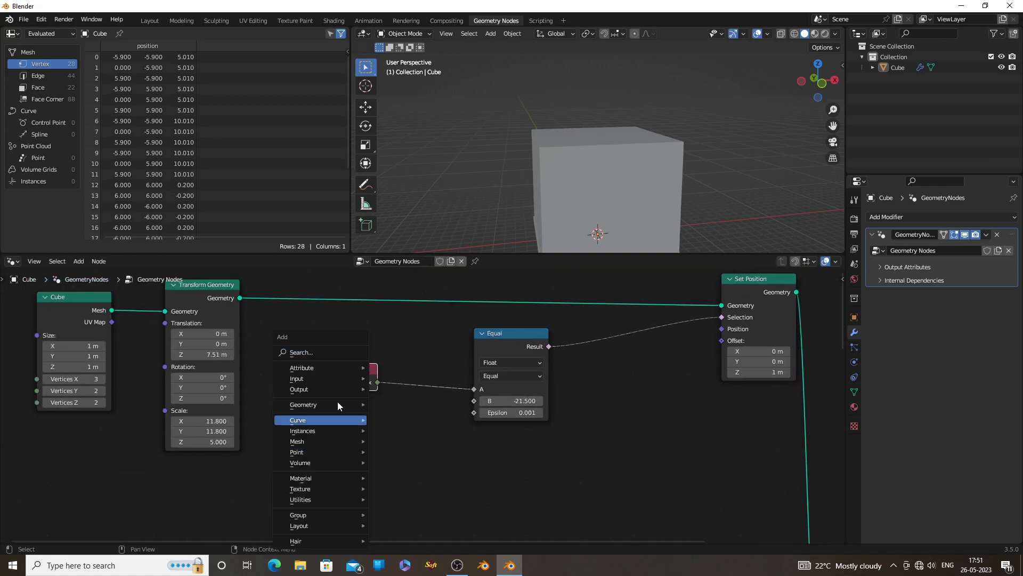
click(312, 352)
text(in)
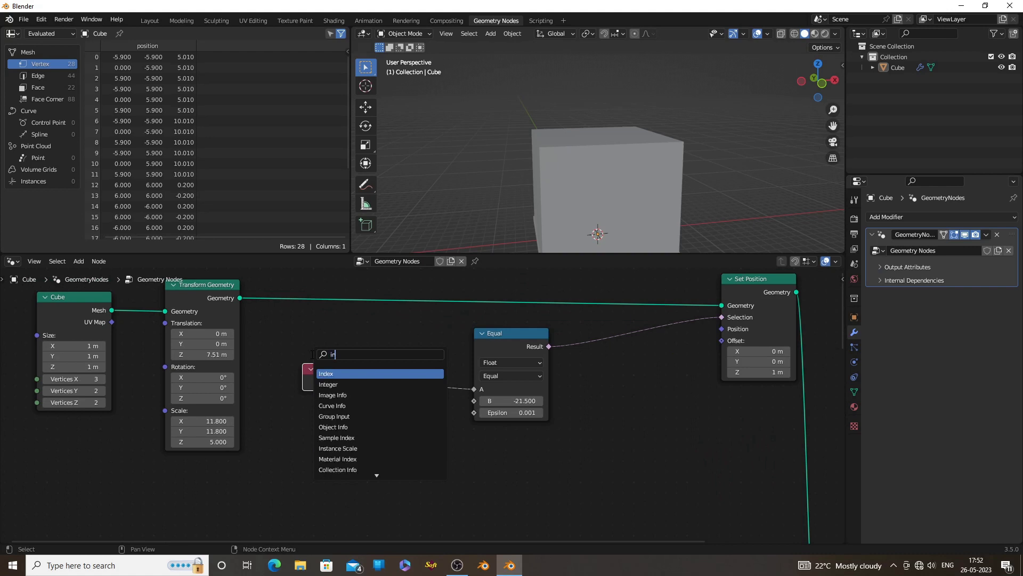
text(t)
click(329, 374)
click(385, 441)
drag(377, 436, 473, 400)
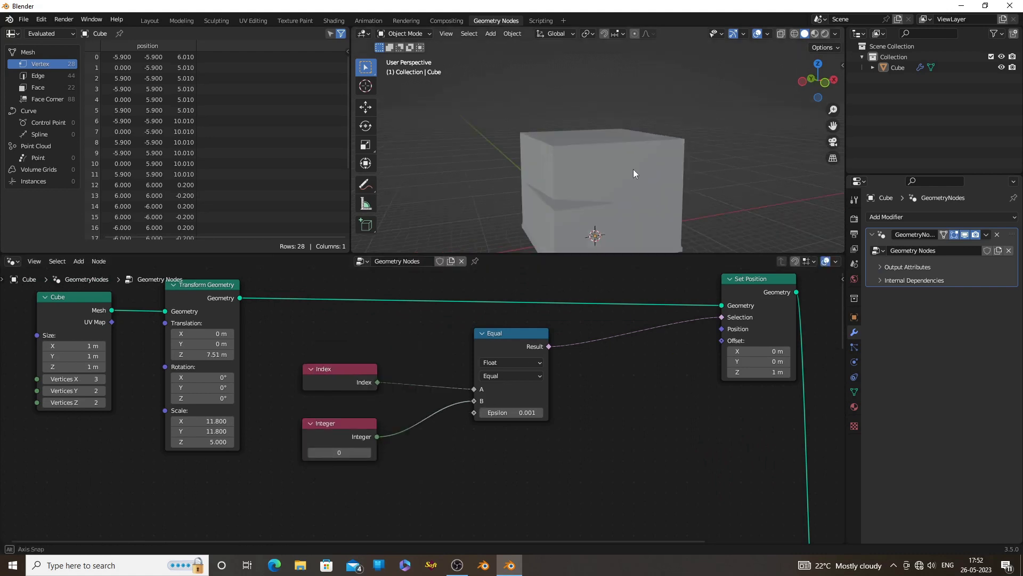
Raise the Integer value one at a time to 7 so the front top middle vertex is offset.
scroll(637, 168, up, 3)
middle_drag(639, 178, 585, 175)
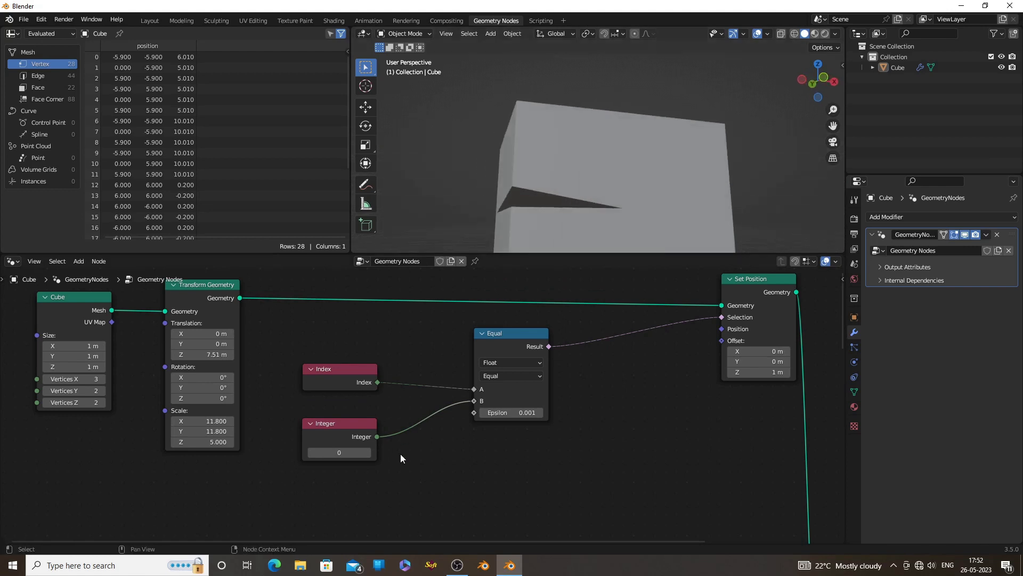
click(367, 456)
click(367, 453)
click(367, 453)
click(366, 452)
middle_drag(596, 119, 664, 230)
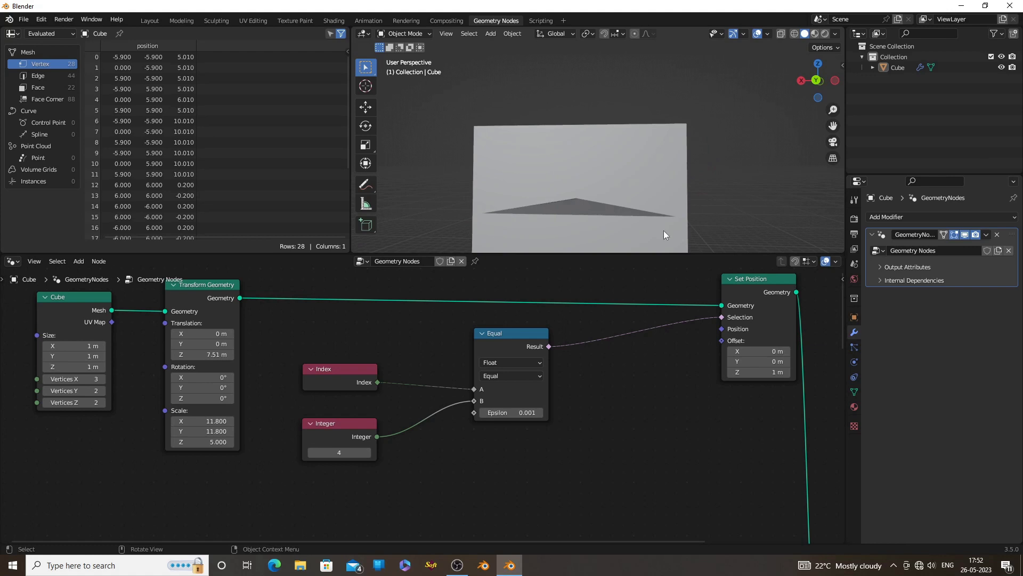
click(367, 453)
click(366, 452)
click(366, 452)
middle_drag(613, 160, 549, 153)
scroll(549, 154, up, 4)
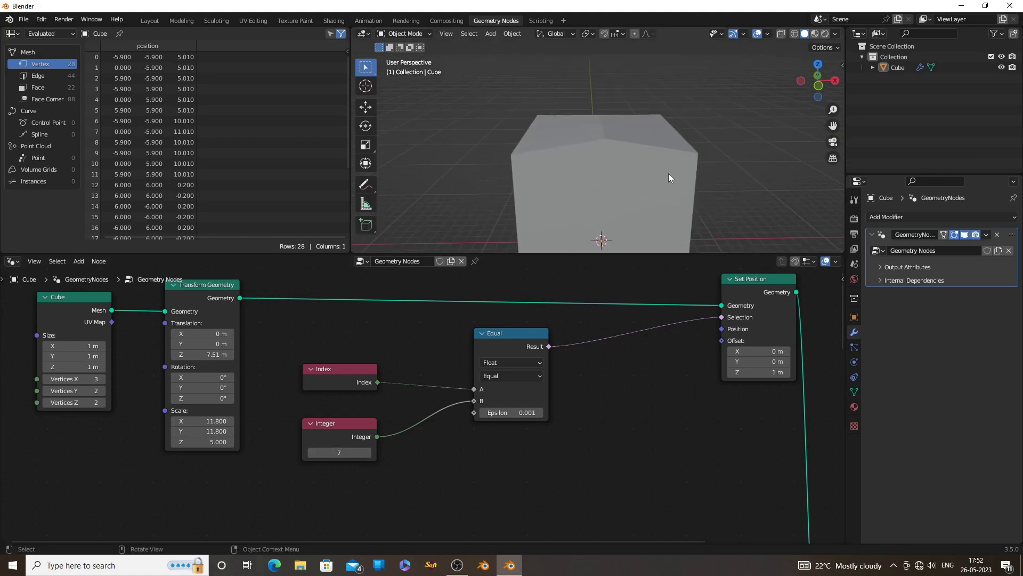
middle_drag(661, 169, 646, 143)
Flatten the upper block into a thin roof slab by reducing its Transform Geometry Z scale to 0.06.
scroll(605, 300, down, 12)
scroll(455, 360, up, 4)
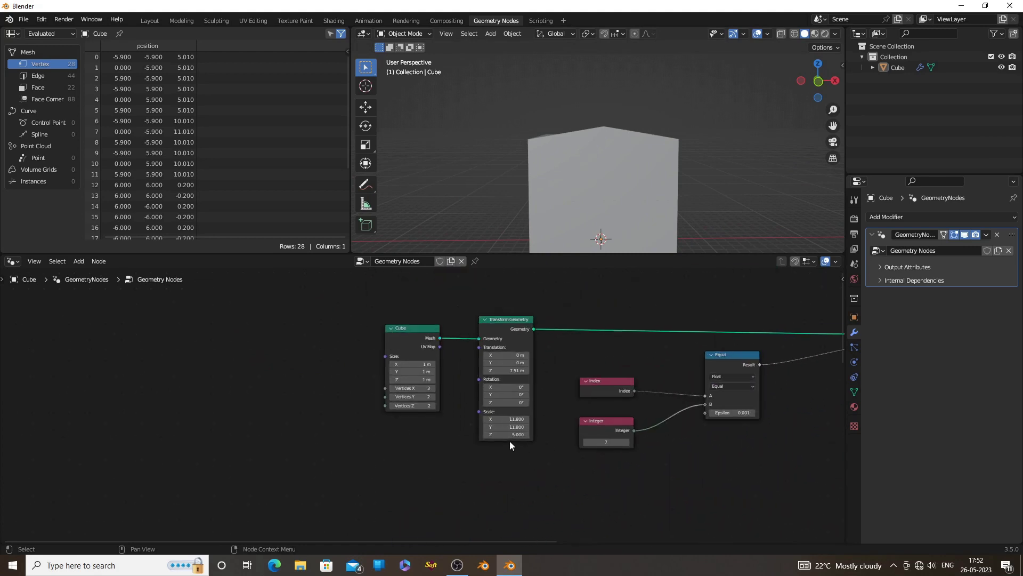
drag(528, 442, 463, 442)
scroll(540, 203, up, 2)
shift+middle_drag(541, 203, 585, 185)
scroll(584, 185, up, 1)
drag(520, 440, 502, 440)
scroll(547, 341, down, 2)
Lower the roof slab onto the walls by setting its Z translation to 5.15 m, checking in front view.
drag(507, 370, 500, 370)
scroll(629, 202, down, 3)
click(818, 81)
shift+middle_drag(721, 153, 718, 83)
scroll(718, 83, up, 2)
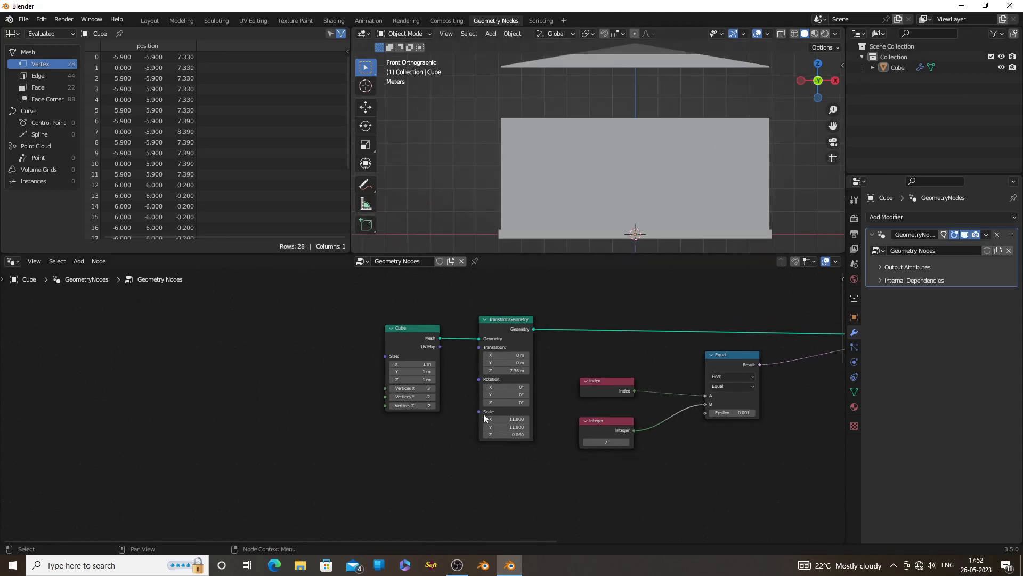
drag(506, 371, 421, 370)
middle_drag(596, 160, 651, 156)
Widen the roof slab to overhang the walls by setting its X and Y scale to 13.52.
scroll(542, 422, up, 2)
drag(549, 424, 602, 435)
mouse_move(634, 151)
middle_down()
mouse_move(562, 139)
mouse_move(648, 152)
middle_up()
Set the Set Position node's Z offset to 2.5 m and inspect the roof from several sides.
scroll(476, 378, down, 3)
middle_drag(763, 399, 666, 416)
scroll(666, 417, up, 3)
double_click(645, 389)
text(2.5)
key(Return)
scroll(629, 162, down, 2)
middle_drag(630, 162, 610, 158)
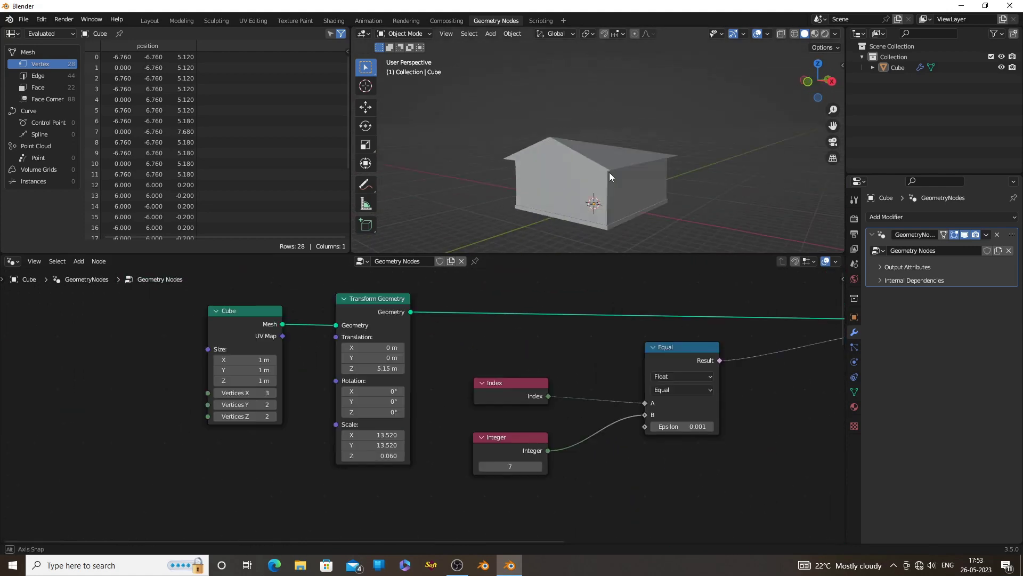
middle_drag(609, 172, 523, 180)
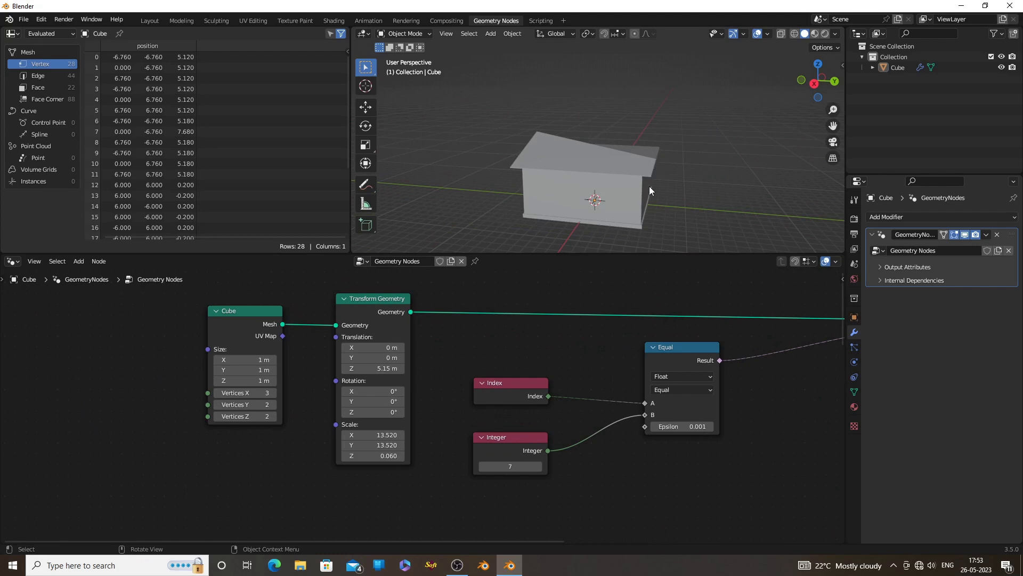
middle_drag(643, 191, 610, 194)
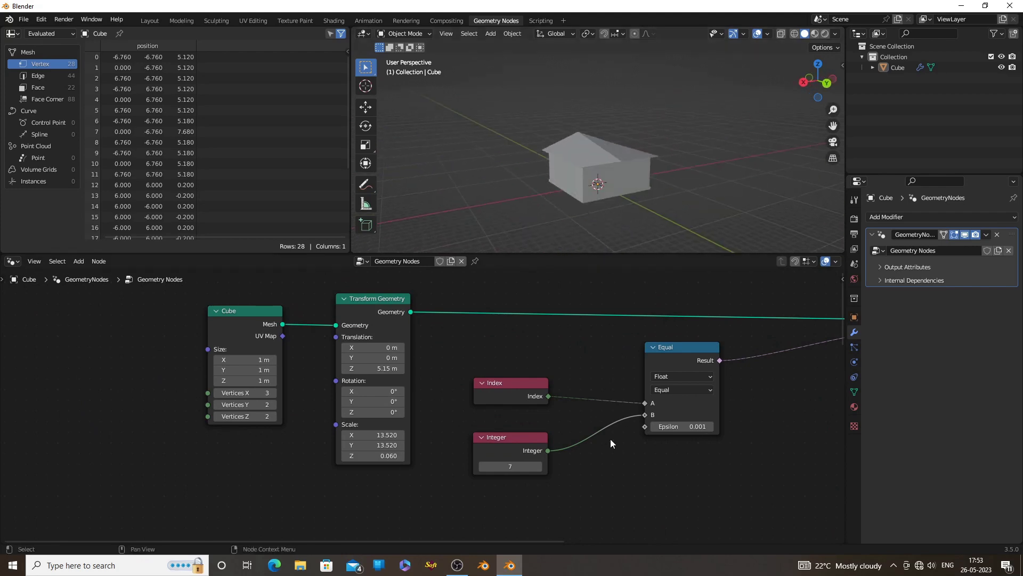
Duplicate the Equal node below the original and connect the Index output to the copy's A input.
scroll(683, 454, down, 1)
middle_drag(683, 453, 591, 438)
click(582, 347)
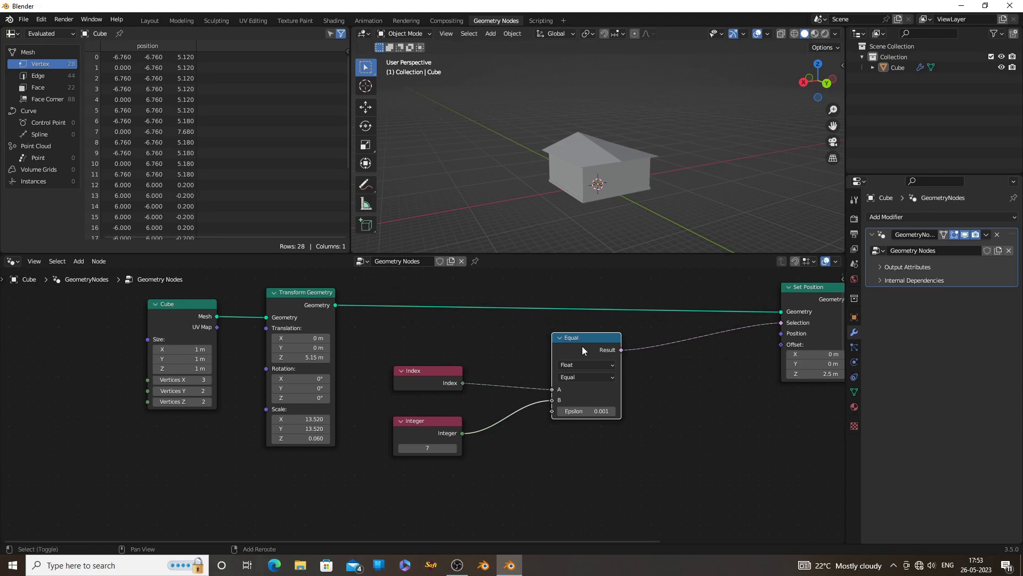
key(shift+d)
click(579, 441)
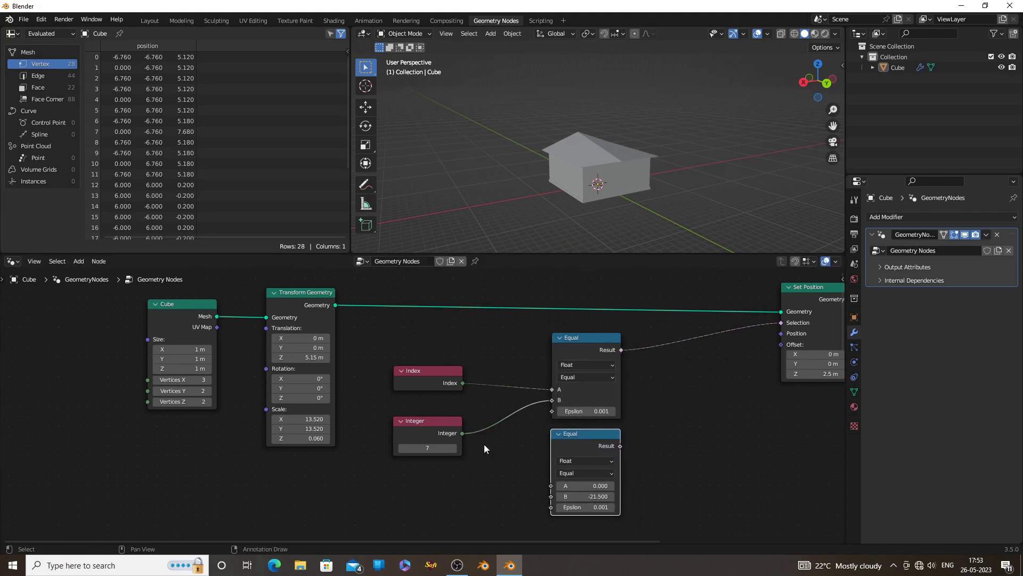
drag(463, 383, 551, 484)
middle_drag(471, 475, 484, 458)
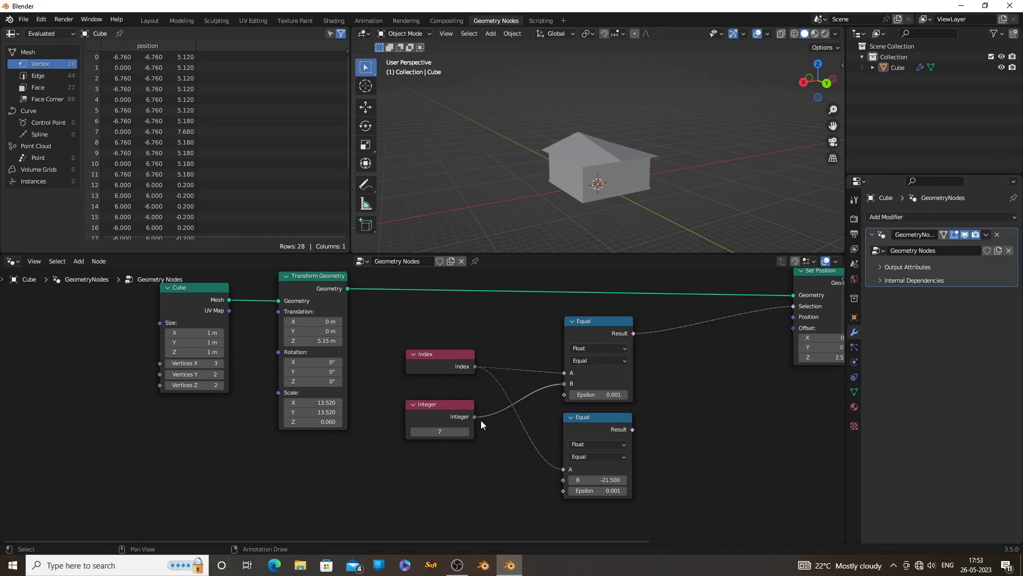
Duplicate the Integer node, stack both Integer nodes around Index, and connect the copy to the second Equal node's B input.
click(431, 413)
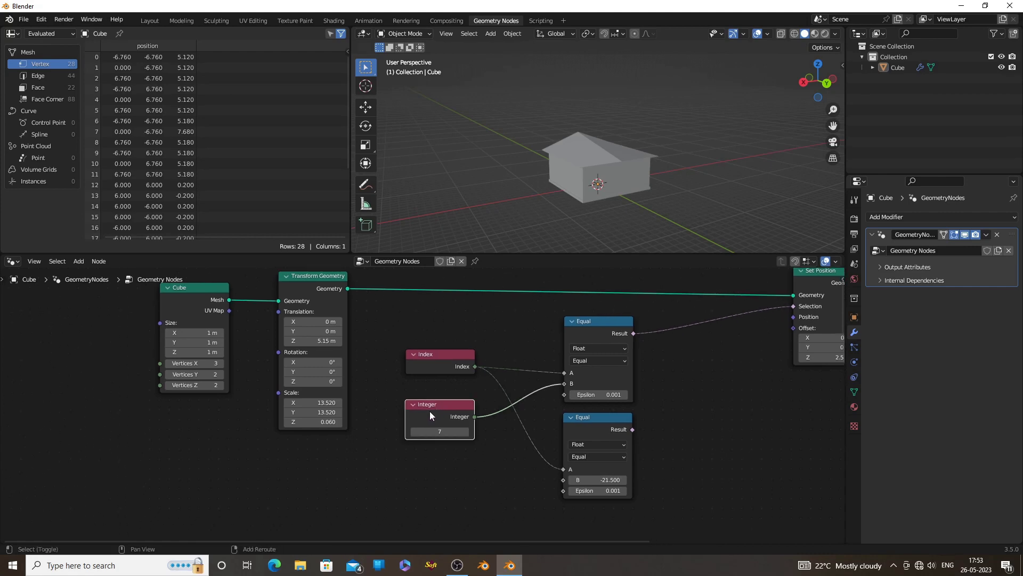
key(shift+d)
click(429, 464)
drag(427, 407, 422, 315)
click(426, 365)
drag(425, 366, 424, 410)
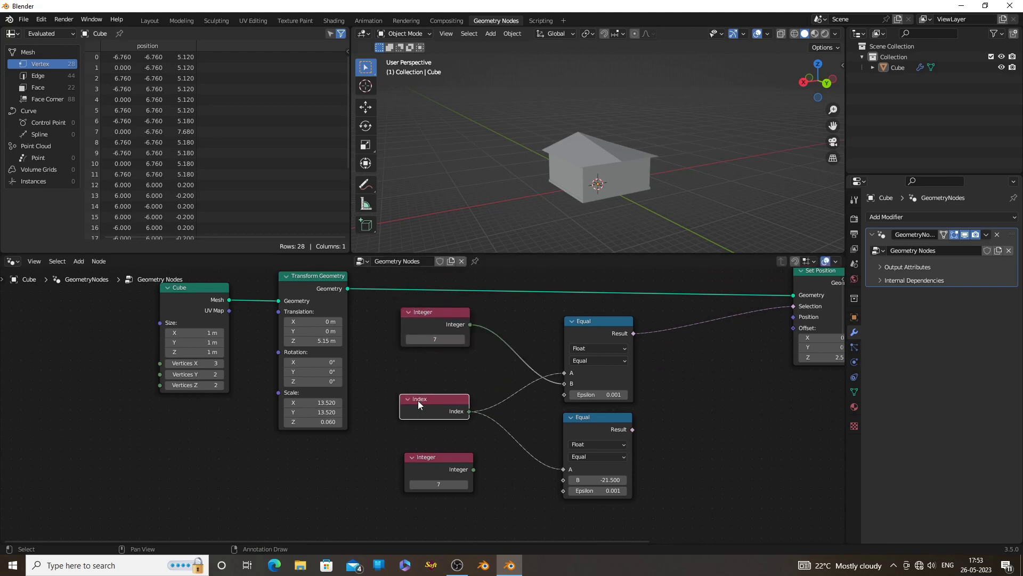
drag(431, 320, 432, 362)
middle_drag(479, 425, 484, 408)
drag(443, 447, 569, 463)
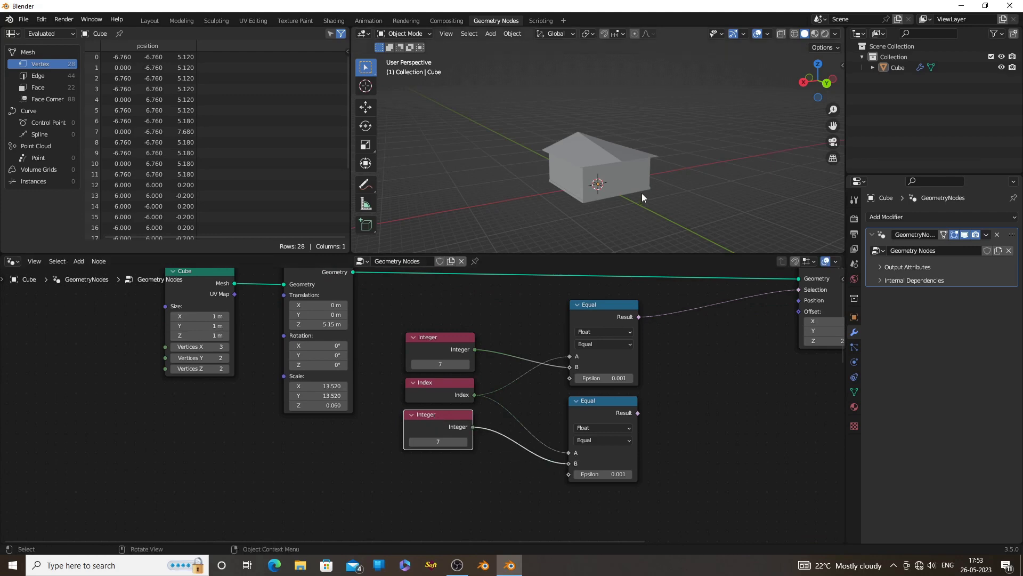
Connect the second Equal node to Set Position's Selection and raise its Integer value to 10 to offset the rear ridge vertex.
scroll(641, 193, up, 2)
drag(638, 413, 793, 292)
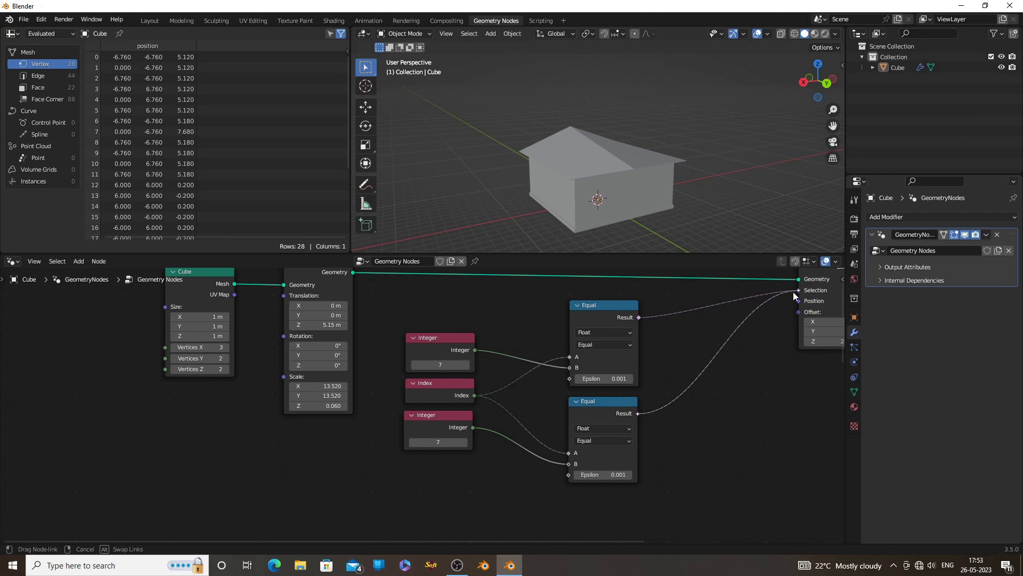
click(466, 443)
middle_drag(581, 175, 691, 181)
click(465, 442)
click(465, 442)
middle_drag(613, 176, 744, 190)
scroll(629, 155, up, 2)
Reconnect the first Equal node's result to Set Position's Selection input.
drag(639, 317, 799, 298)
middle_drag(540, 165, 622, 150)
scroll(650, 388, down, 2)
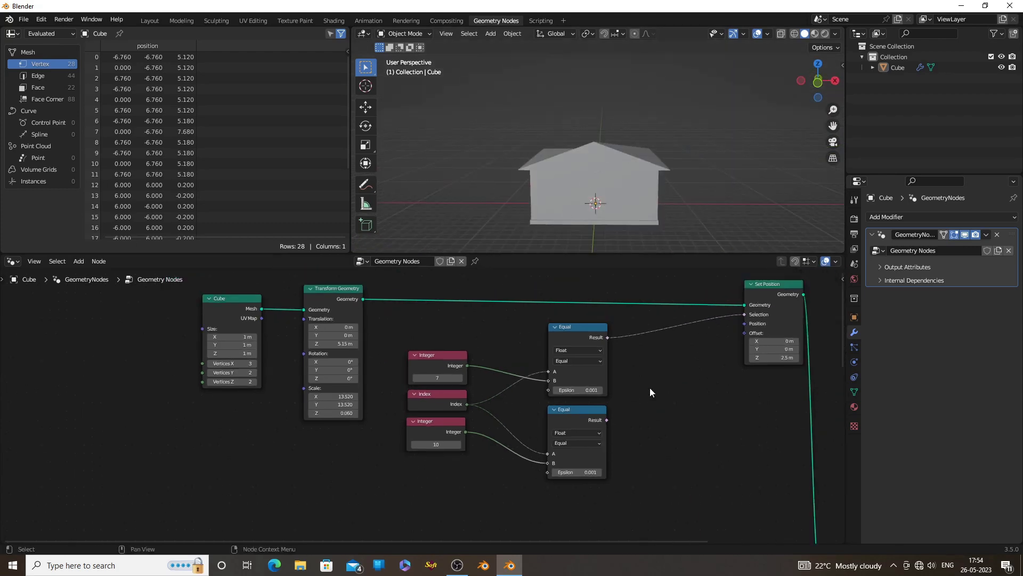
Insert a Vector Math Add node before Set Position's Selection and feed the second Equal result into its second vector input.
middle_drag(650, 388, 544, 393)
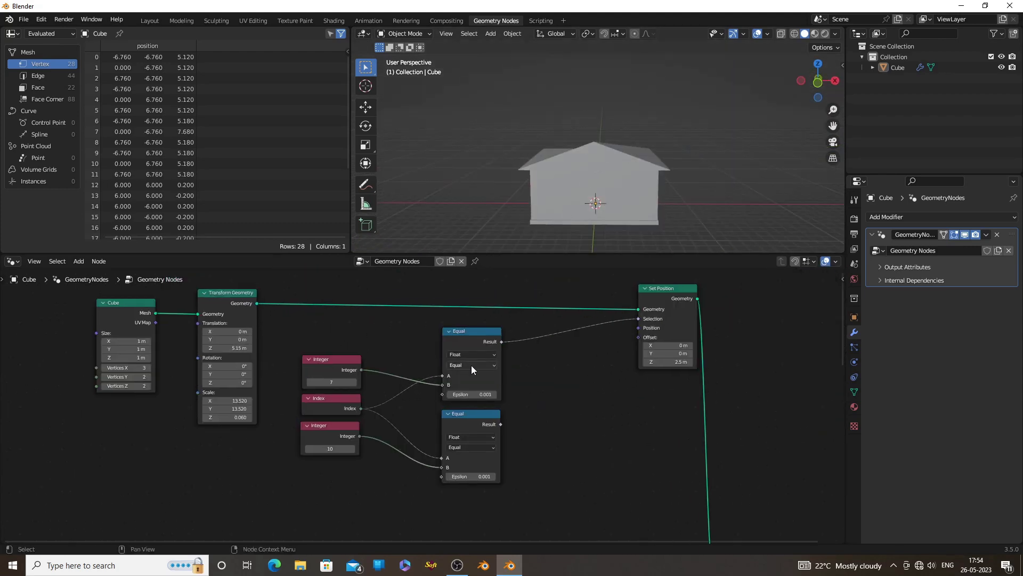
scroll(508, 401, down, 1)
key(shift+a)
click(481, 348)
text(vec)
click(497, 377)
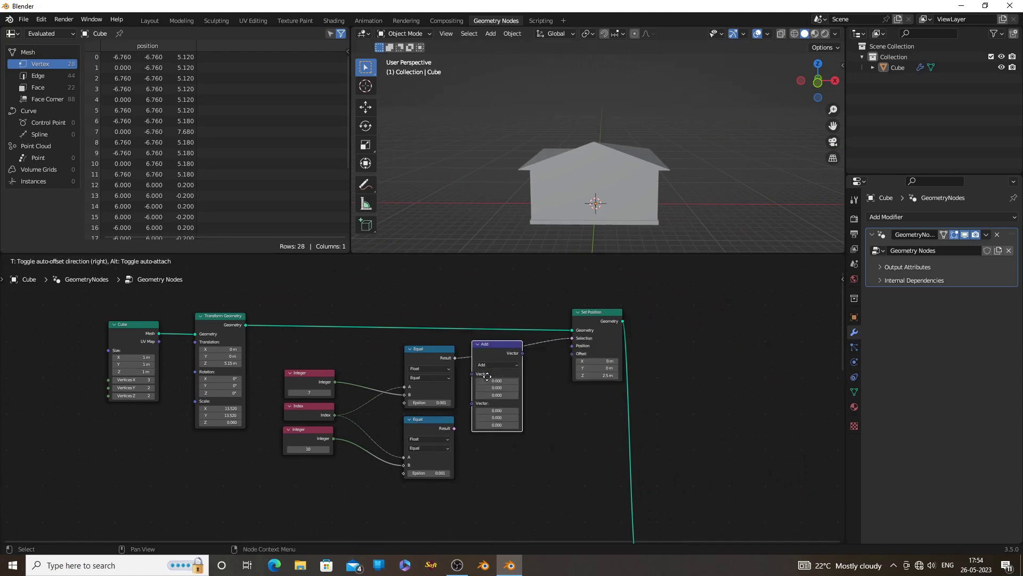
click(495, 350)
drag(454, 428, 482, 390)
mouse_move(613, 229)
middle_down()
mouse_move(672, 151)
mouse_move(557, 139)
mouse_move(641, 168)
mouse_move(654, 152)
mouse_move(570, 149)
middle_up()
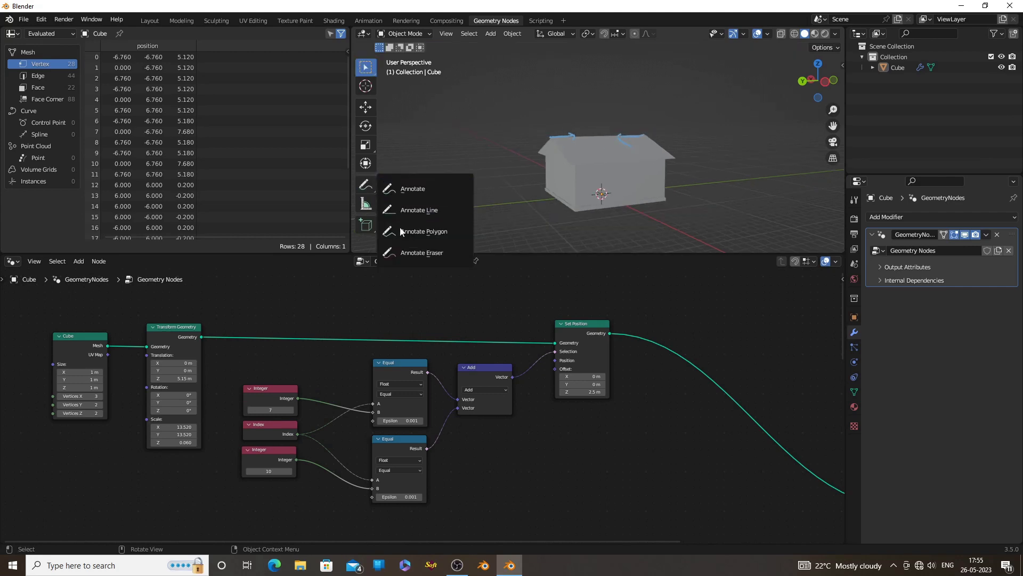
Erase the annotation marks along the roof ridge with the Annotate Eraser and return to the selection tool.
click(406, 251)
drag(540, 145, 646, 137)
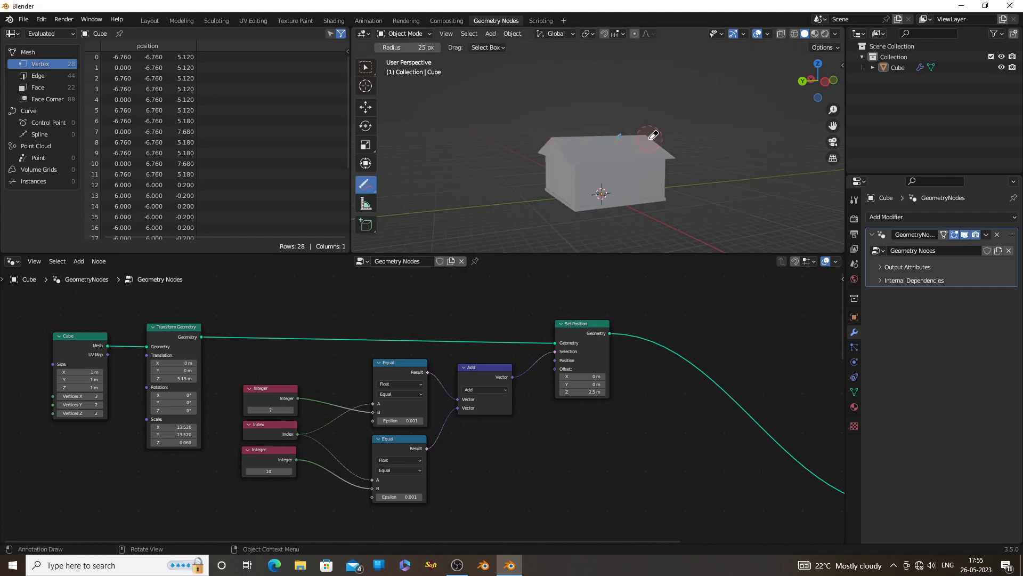
click(366, 66)
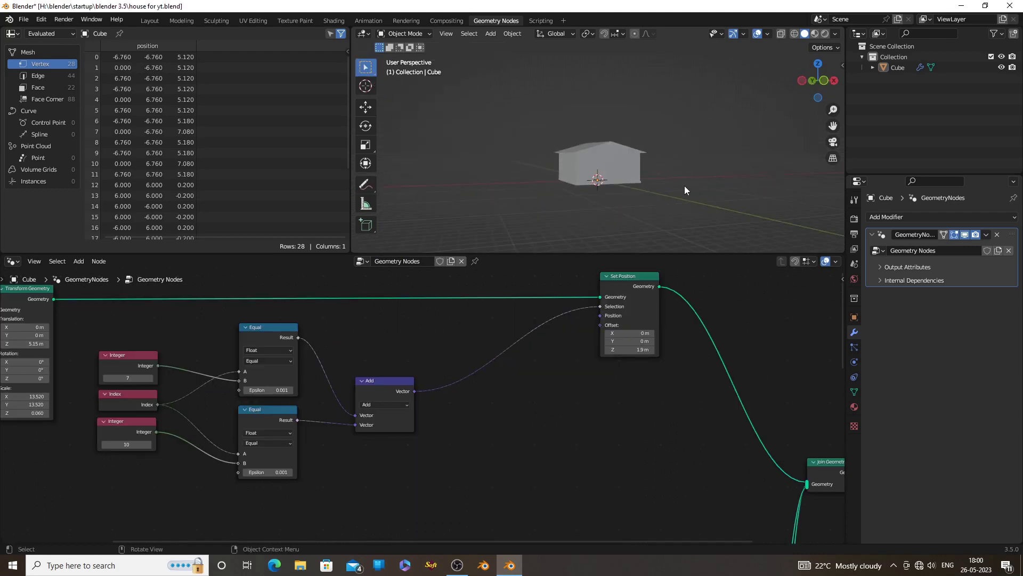
Move the Add node's link on Set Position from the Selection input to the Offset input.
scroll(684, 185, up, 5)
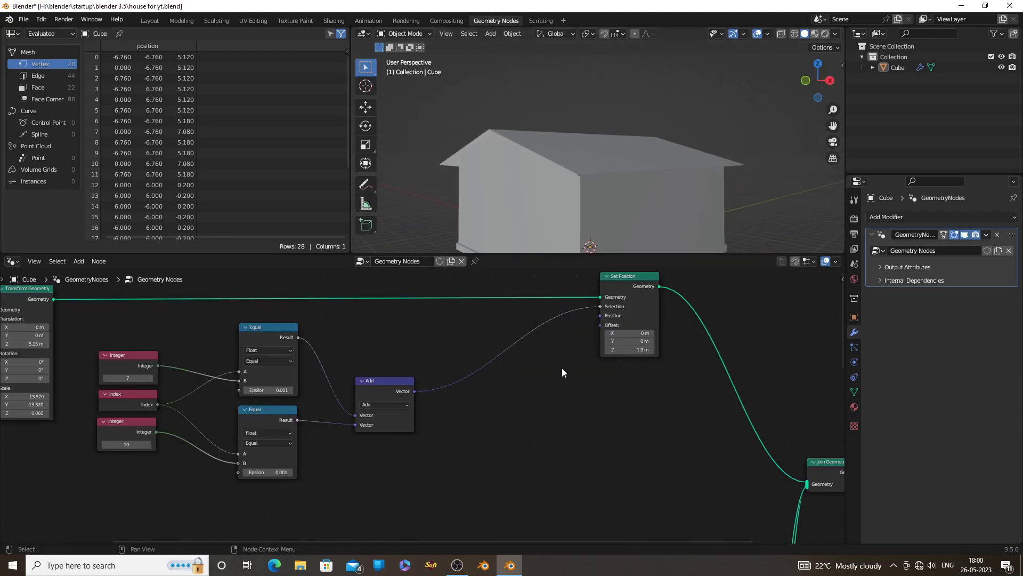
scroll(562, 368, up, 2)
mouse_move(604, 342)
mouse_down()
mouse_move(577, 362)
mouse_move(606, 356)
mouse_up()
scroll(568, 192, down, 2)
mouse_move(568, 191)
middle_down()
mouse_move(514, 187)
mouse_move(667, 184)
mouse_move(593, 173)
mouse_move(567, 194)
middle_up()
scroll(635, 184, down, 2)
scroll(458, 426, up, 1)
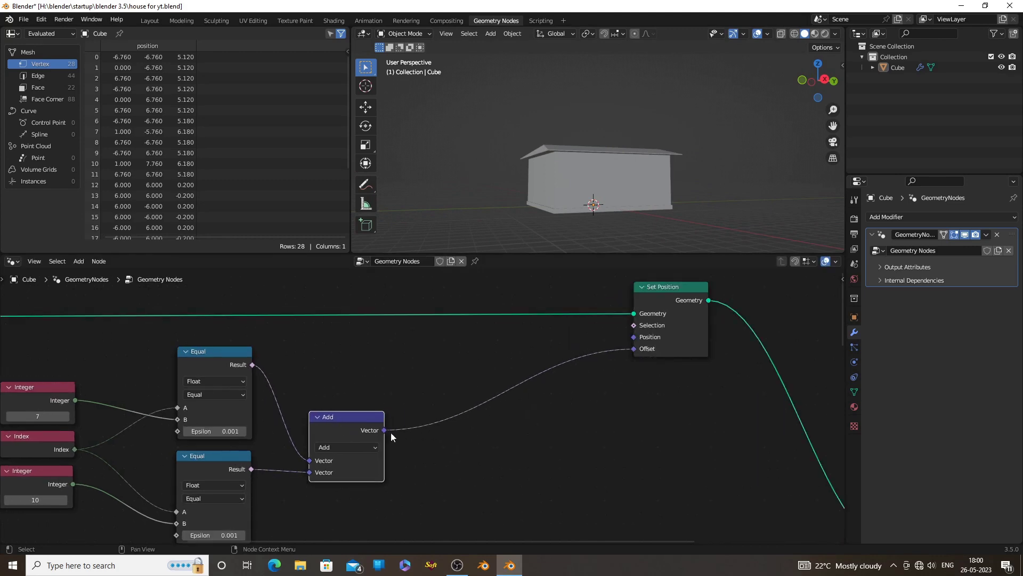
Insert a Vector Math node between Add and Set Position's Offset and change its operation to Scale.
scroll(527, 421, up, 2)
key(shift+a)
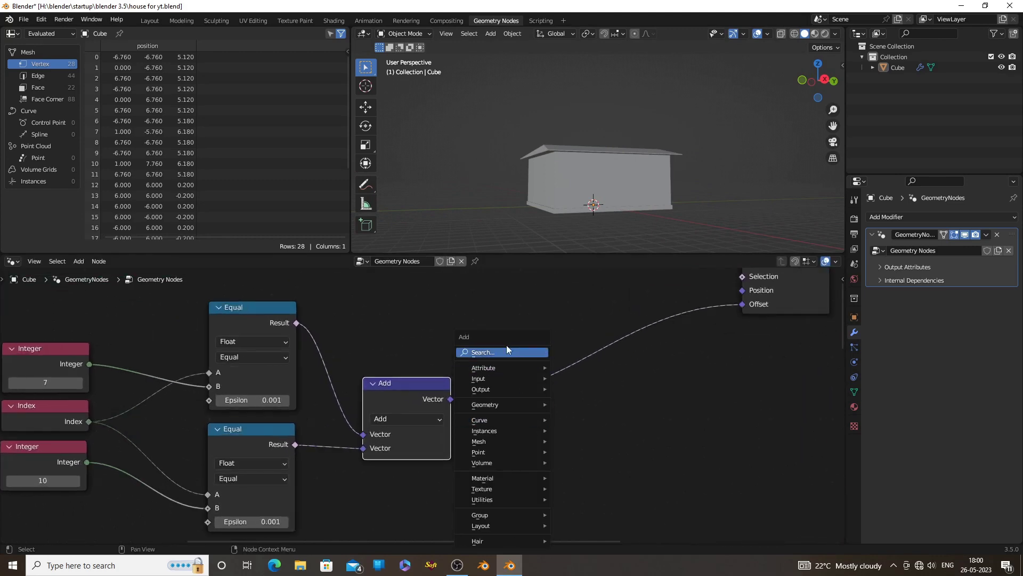
click(506, 347)
text(vec)
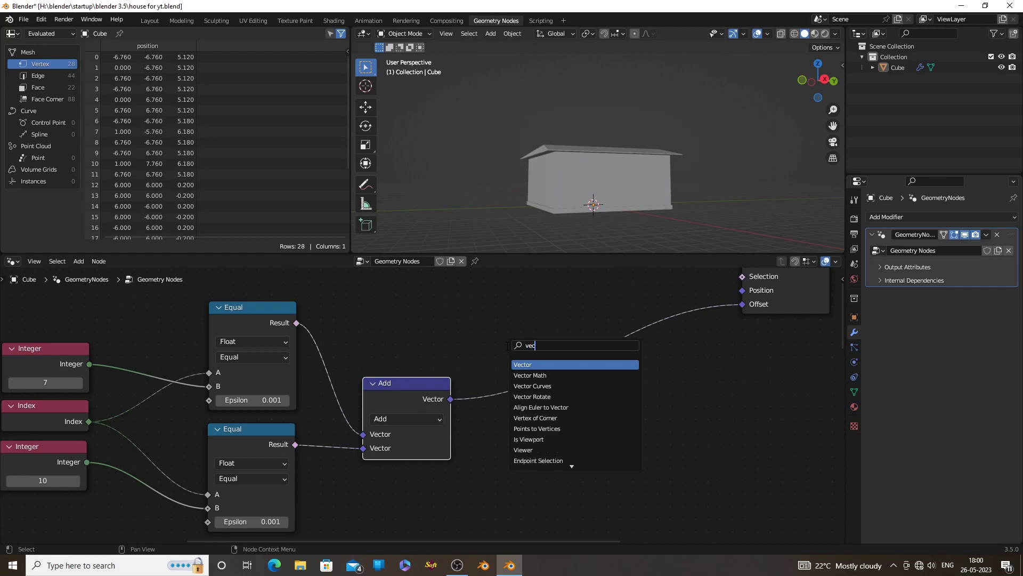
click(529, 375)
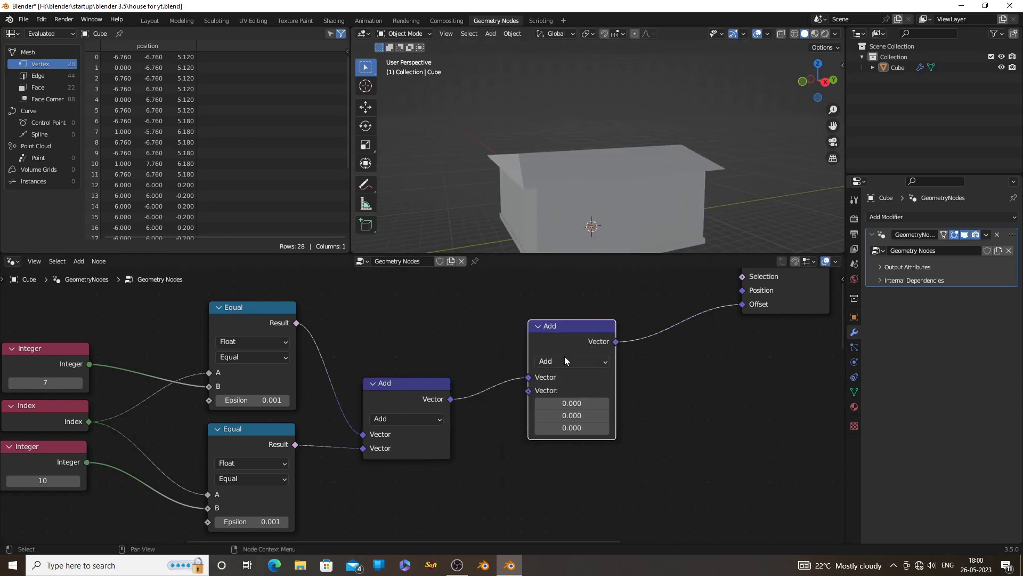
click(564, 360)
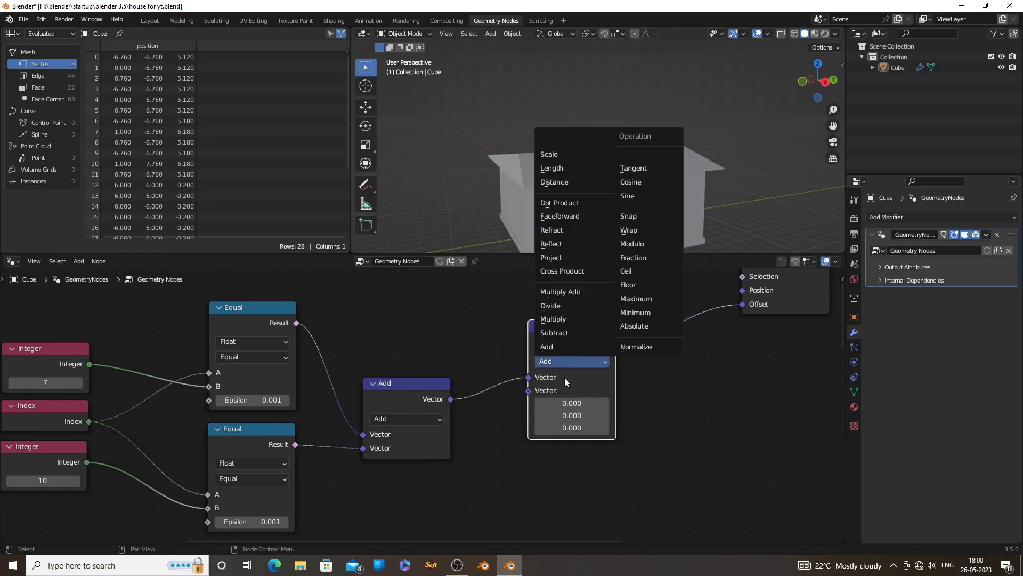
click(554, 154)
Raise the Scale node's factor to 4.4 to test how the ridge vertices move.
scroll(632, 434, up, 2)
drag(597, 392, 635, 392)
mouse_move(639, 196)
middle_down()
mouse_move(671, 197)
mouse_move(599, 195)
mouse_move(730, 193)
mouse_move(650, 186)
middle_up()
mouse_move(613, 388)
mouse_down()
mouse_move(637, 388)
mouse_move(613, 388)
mouse_move(621, 402)
mouse_up()
scroll(671, 419, down, 2)
middle_drag(694, 421, 635, 423)
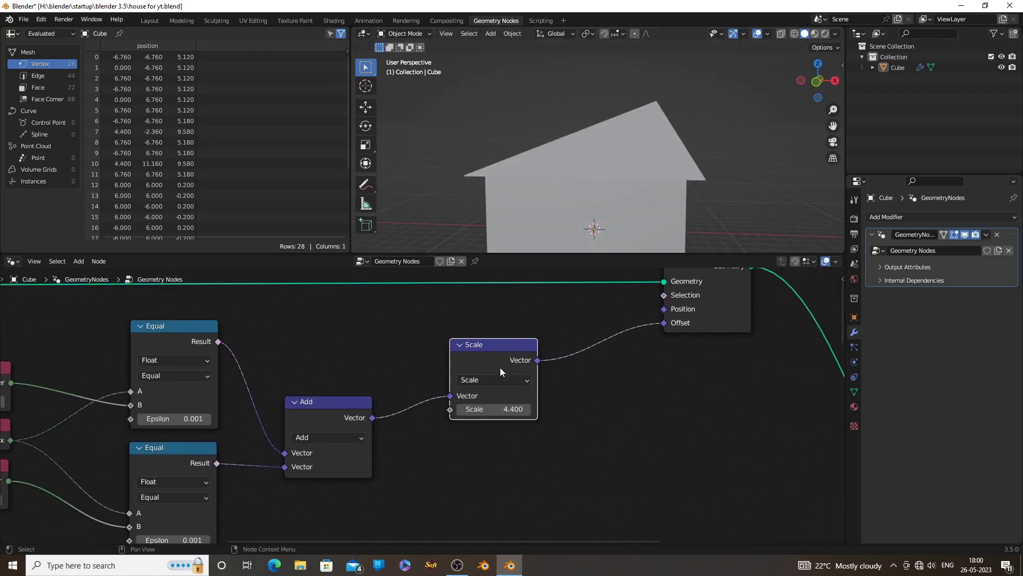
Insert a Combine XYZ node between Add and Scale, and move the Add link to its Z input.
drag(500, 371, 577, 370)
scroll(545, 361, down, 1)
middle_drag(423, 363, 490, 383)
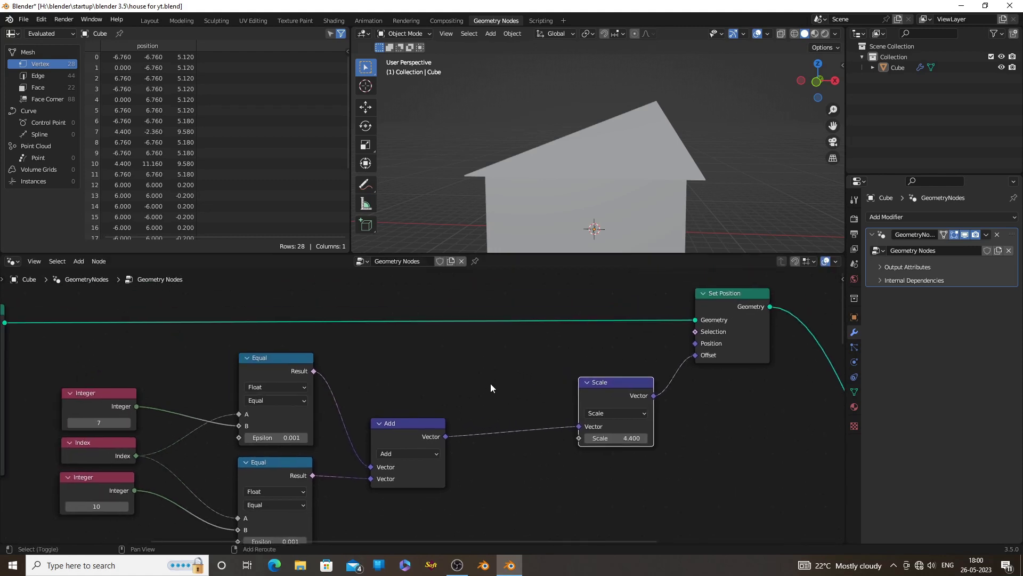
key(shift+a)
click(468, 350)
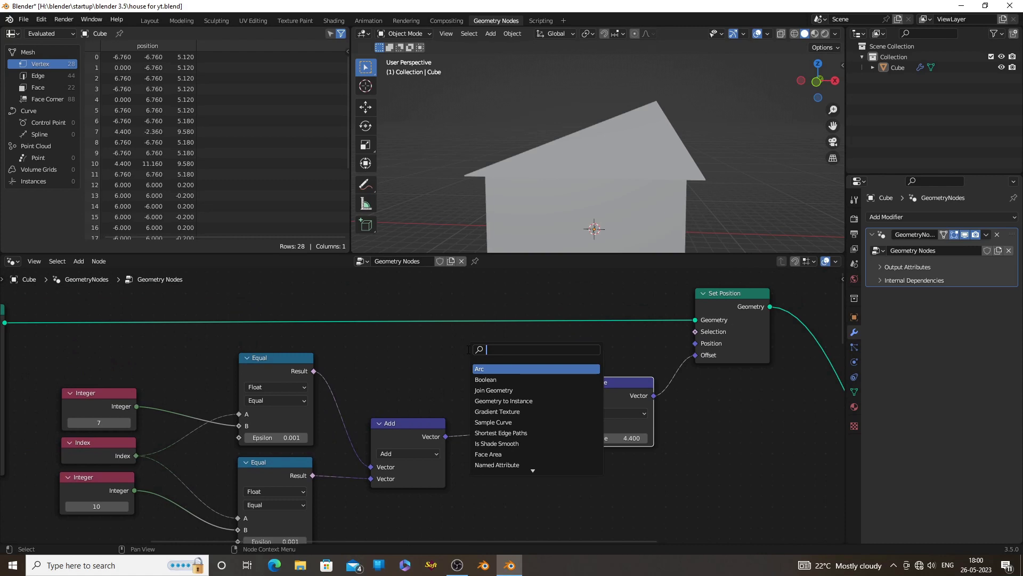
text(xyz)
click(482, 369)
click(494, 421)
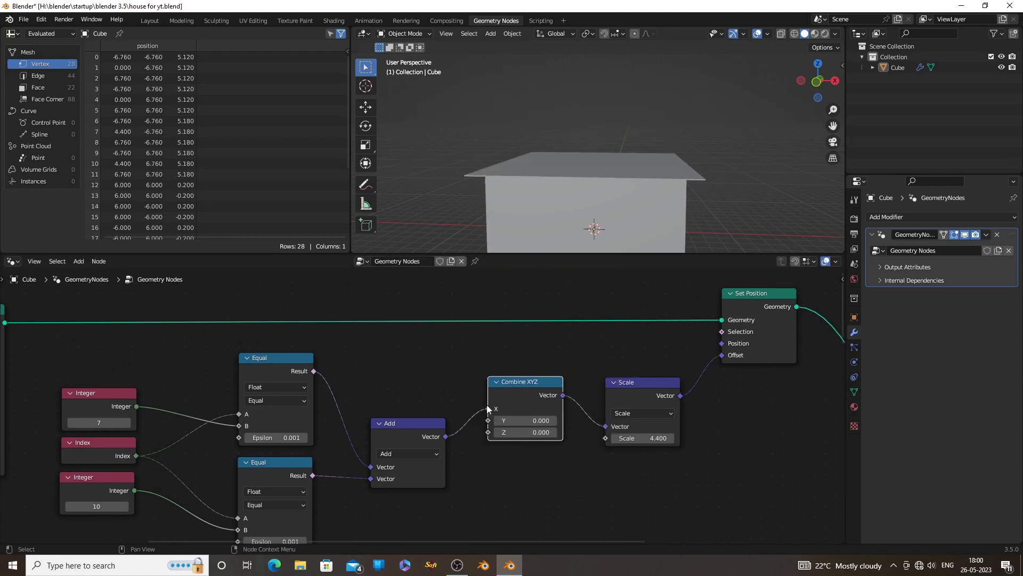
drag(489, 411, 488, 432)
middle_drag(648, 219, 661, 181)
Set the Scale node's factor to 5.2 for a taller ridge and shift the Combine XYZ node slightly down.
mouse_move(646, 439)
mouse_down()
mouse_move(703, 441)
mouse_move(651, 438)
mouse_up()
click(825, 80)
middle_drag(560, 185, 633, 193)
scroll(569, 385, down, 4)
drag(480, 404, 487, 420)
middle_drag(613, 202, 613, 175)
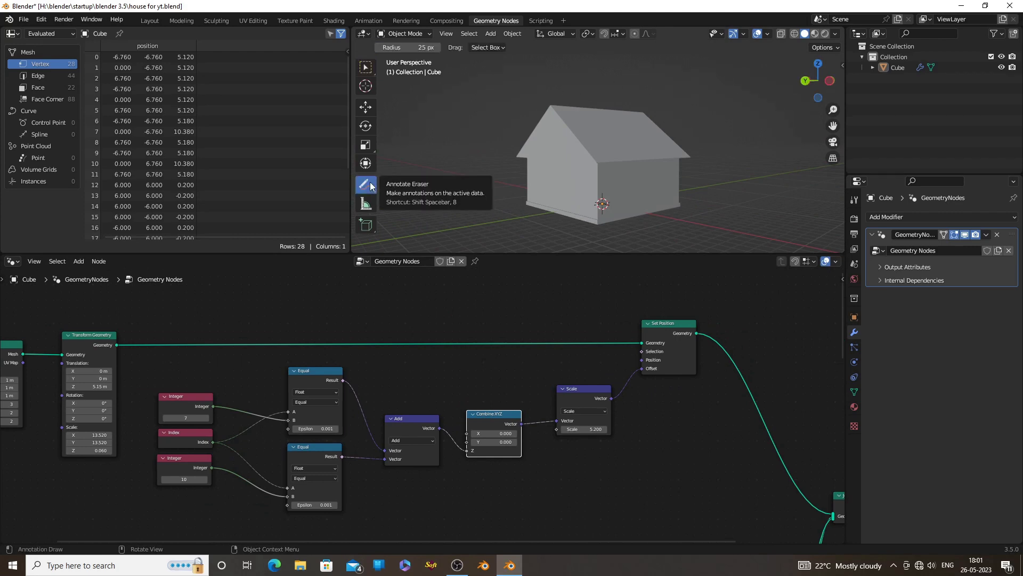
Annotate short strokes pointing inward from both ends of the roof ridge.
drag(370, 185, 397, 187)
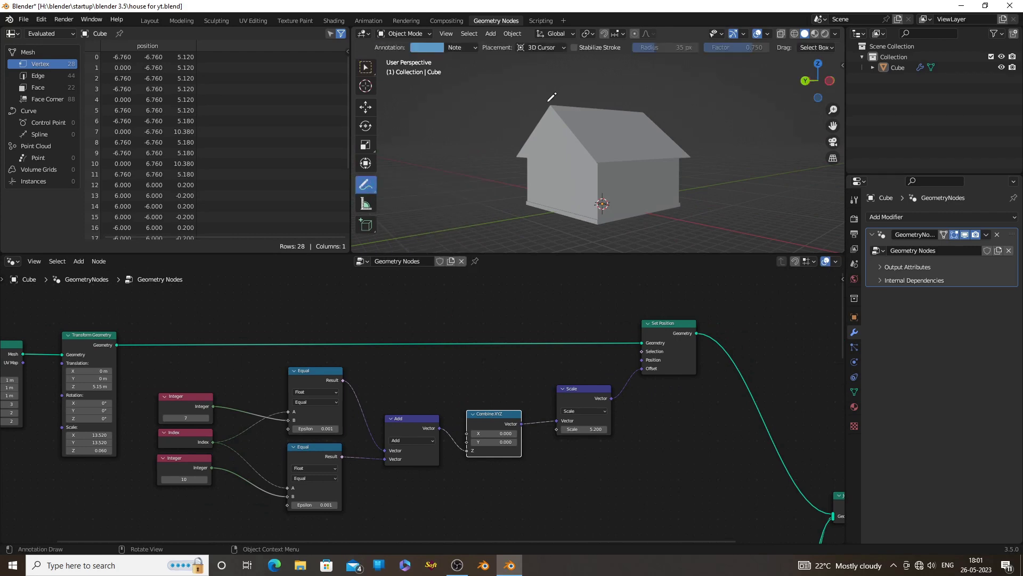
drag(550, 106, 570, 108)
drag(642, 111, 625, 115)
key(w)
Move the Add node lower, try linking the upper Equal result to Combine XYZ's Y, and set the Scale factor to 5.1.
mouse_move(469, 173)
middle_down()
mouse_move(491, 166)
mouse_move(537, 183)
mouse_move(558, 177)
mouse_move(618, 200)
middle_up()
scroll(493, 394, down, 2)
middle_drag(493, 405, 583, 397)
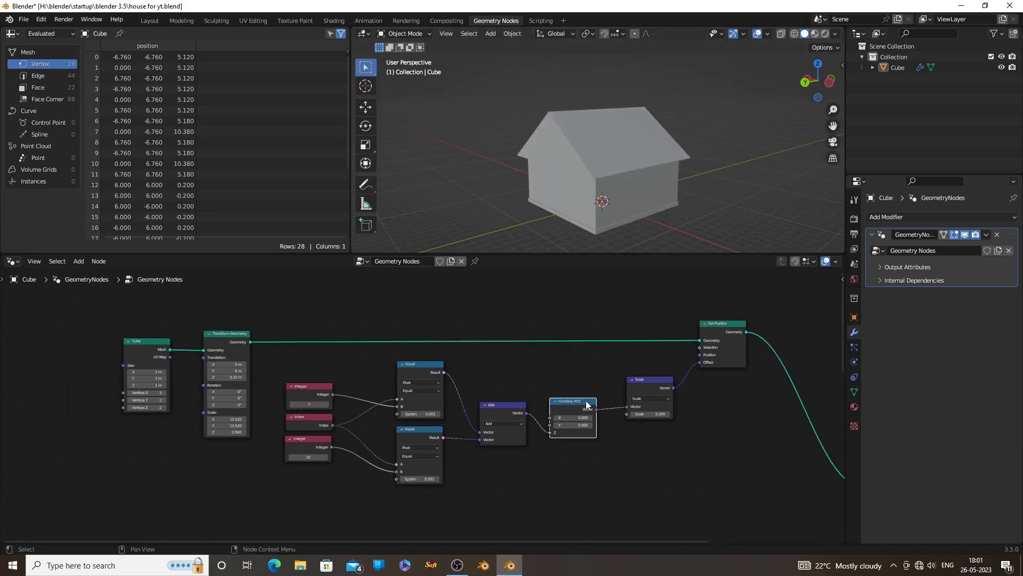
scroll(559, 399, up, 3)
scroll(452, 394, up, 1)
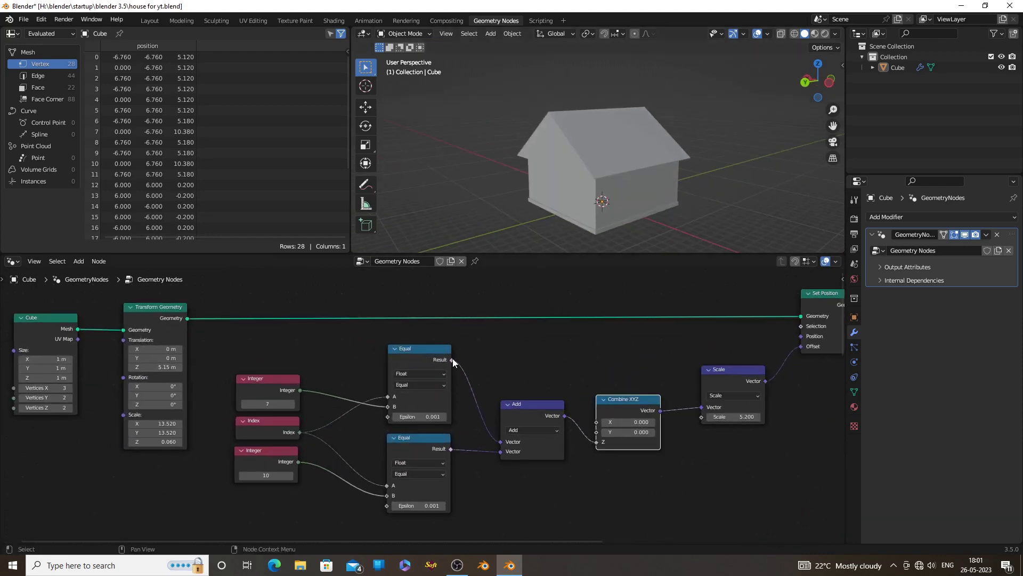
drag(532, 411, 552, 456)
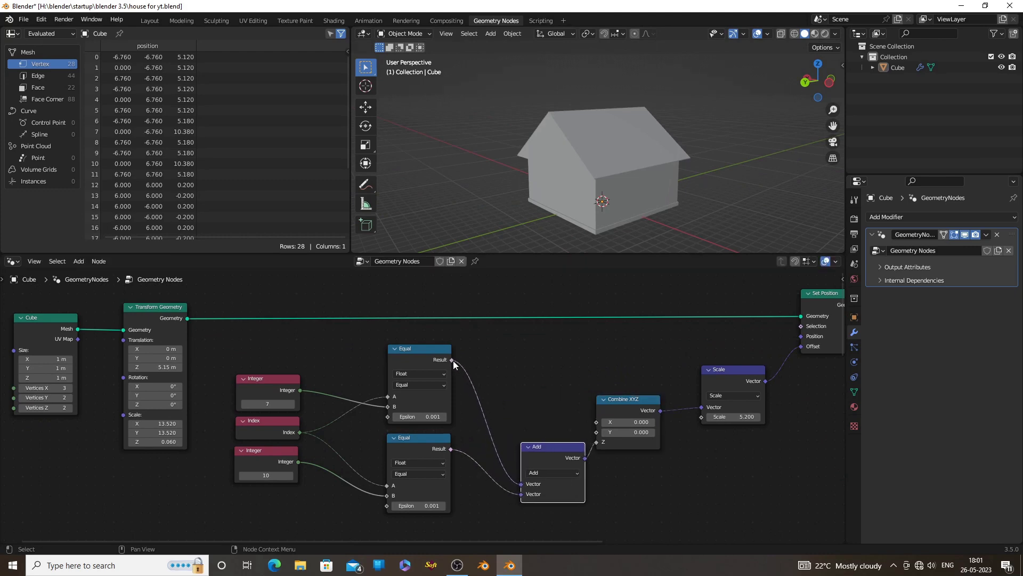
drag(451, 360, 597, 432)
middle_drag(670, 179, 596, 178)
mouse_move(733, 416)
mouse_down()
mouse_move(747, 416)
mouse_move(727, 416)
mouse_up()
middle_drag(582, 356, 509, 335)
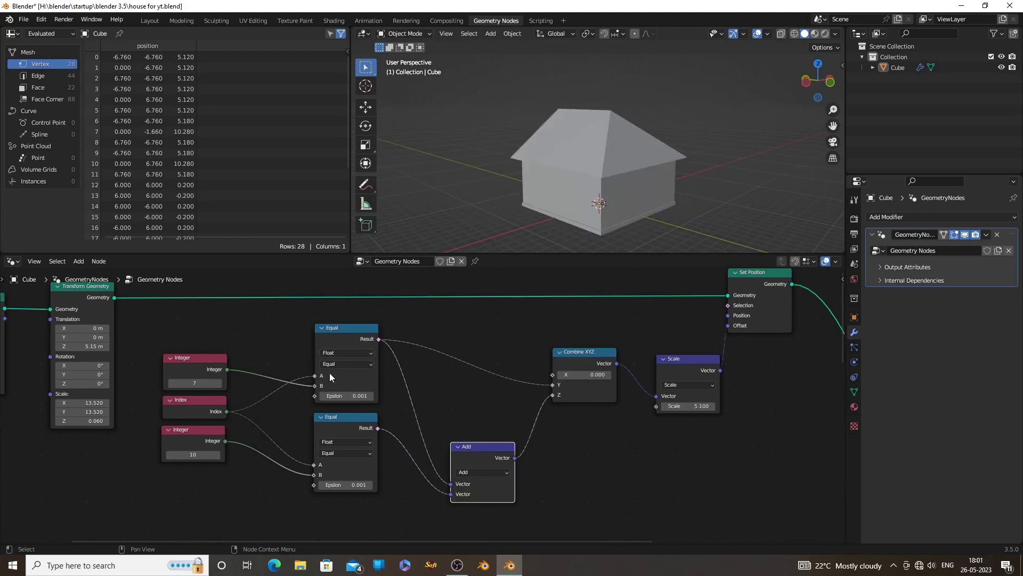
Link the lower Equal result to Combine XYZ's Y input and test the ridge with a Scale factor of 5.5.
drag(376, 429, 550, 383)
middle_drag(581, 106, 603, 127)
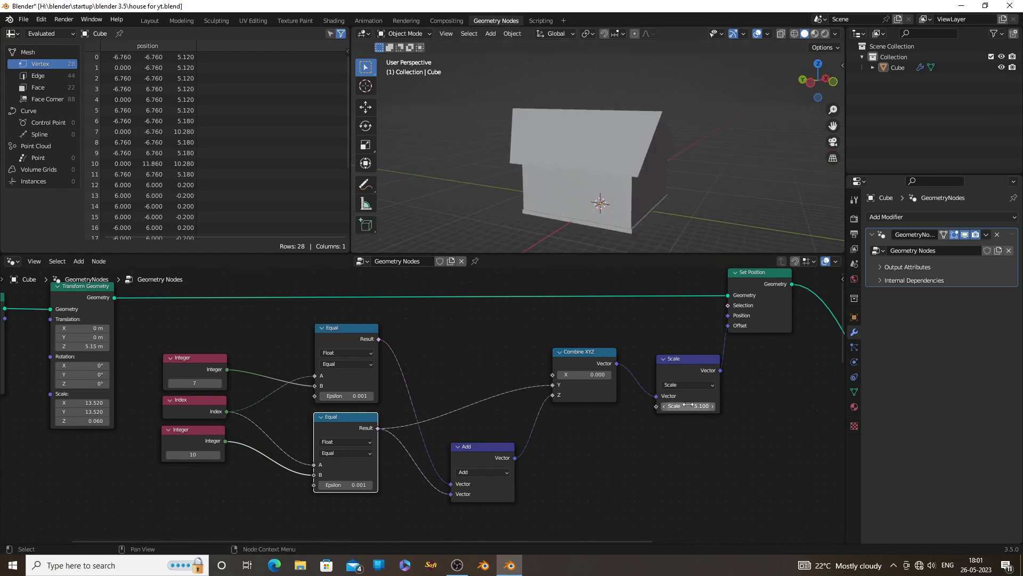
drag(688, 405, 705, 405)
middle_drag(639, 176, 603, 186)
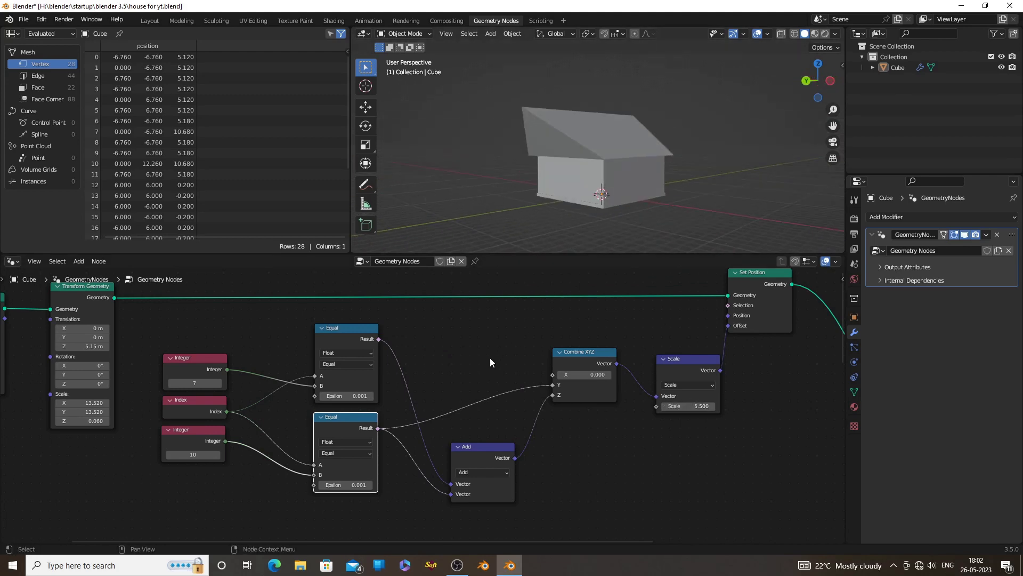
Insert a Vector Math Add node between the lower Equal and Combine XYZ's Y, and link the upper Equal result into it.
middle_drag(485, 362, 622, 357)
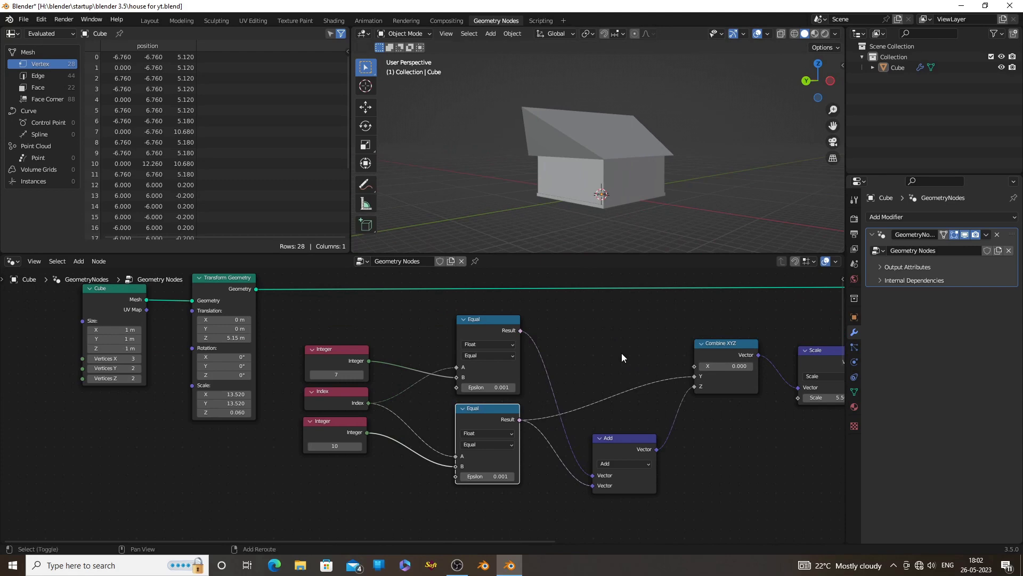
key(shift+a)
click(621, 353)
text(mat)
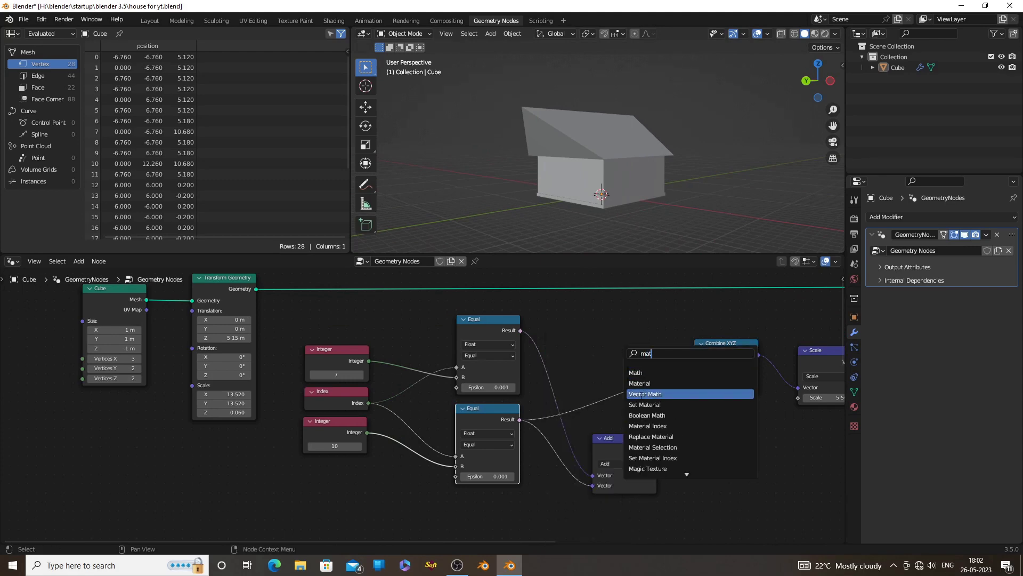
click(641, 395)
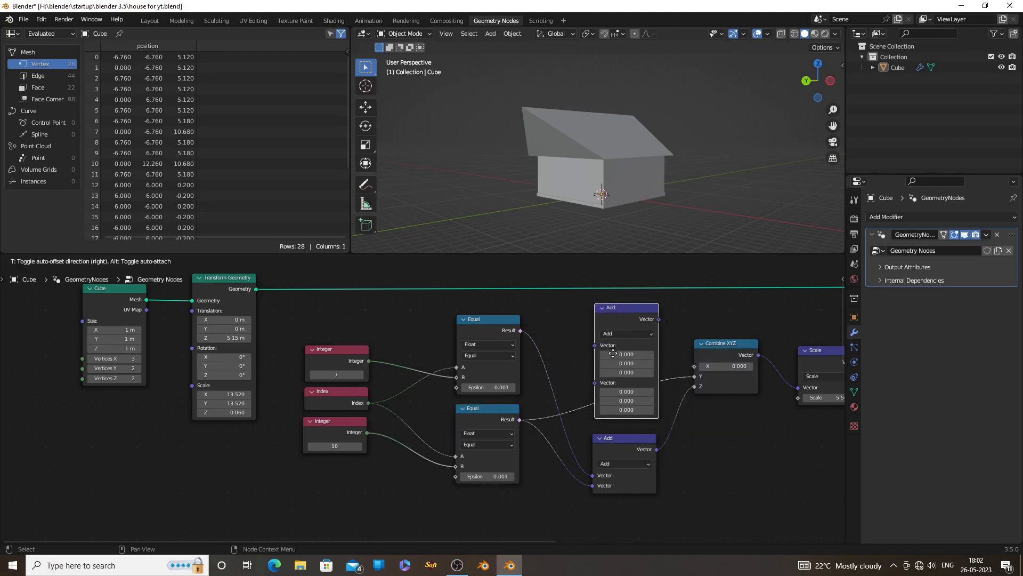
click(613, 353)
drag(614, 313, 611, 319)
mouse_move(520, 330)
drag(521, 331, 593, 360)
Take the Scale node out of the Set Position Offset link and insert it between the lower Add and Combine XYZ's Z.
middle_drag(670, 174, 590, 181)
middle_drag(628, 380, 452, 407)
drag(619, 362, 599, 350)
drag(530, 334, 580, 381)
drag(592, 353, 493, 443)
click(557, 352)
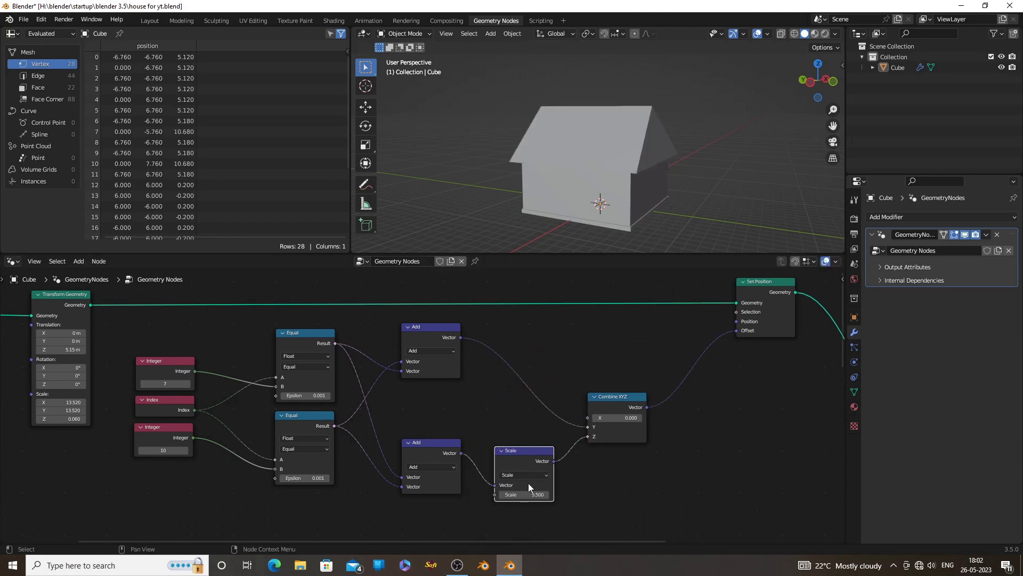
Set the Z branch's Scale factor to 6.9 and check the ridge height from several sides.
drag(528, 492, 549, 492)
scroll(607, 459, down, 1)
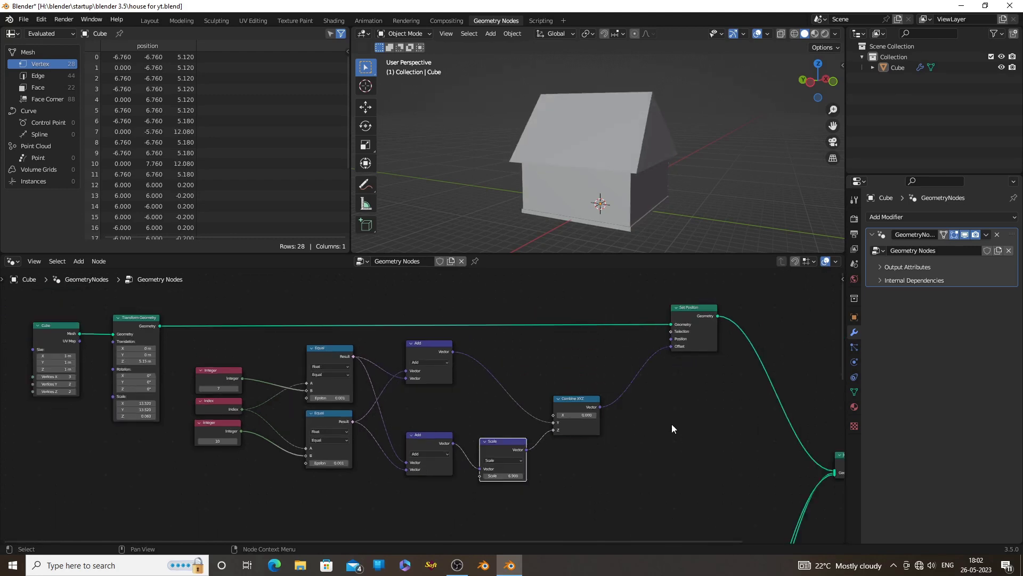
middle_drag(634, 176, 620, 102)
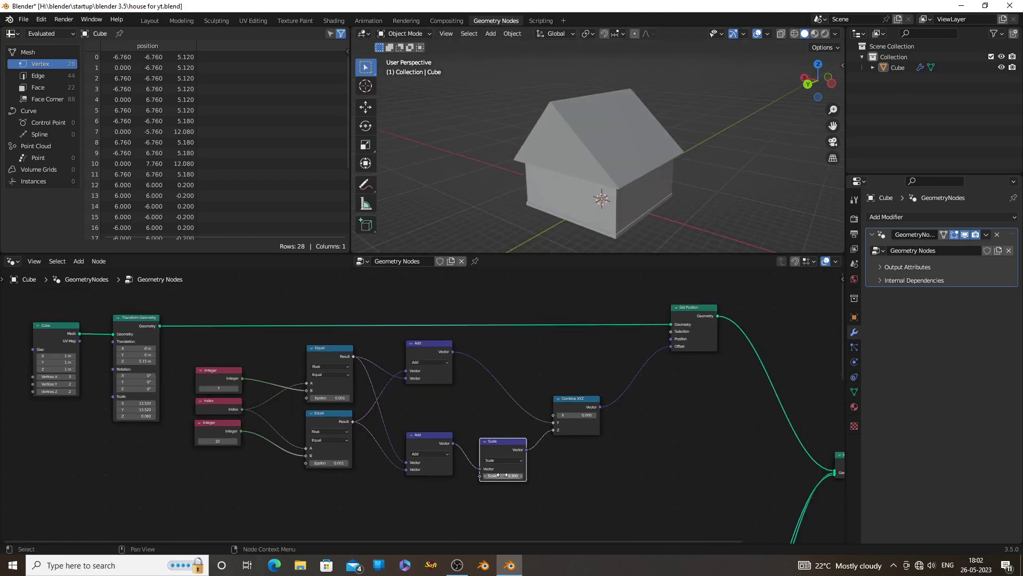
middle_drag(633, 184, 584, 171)
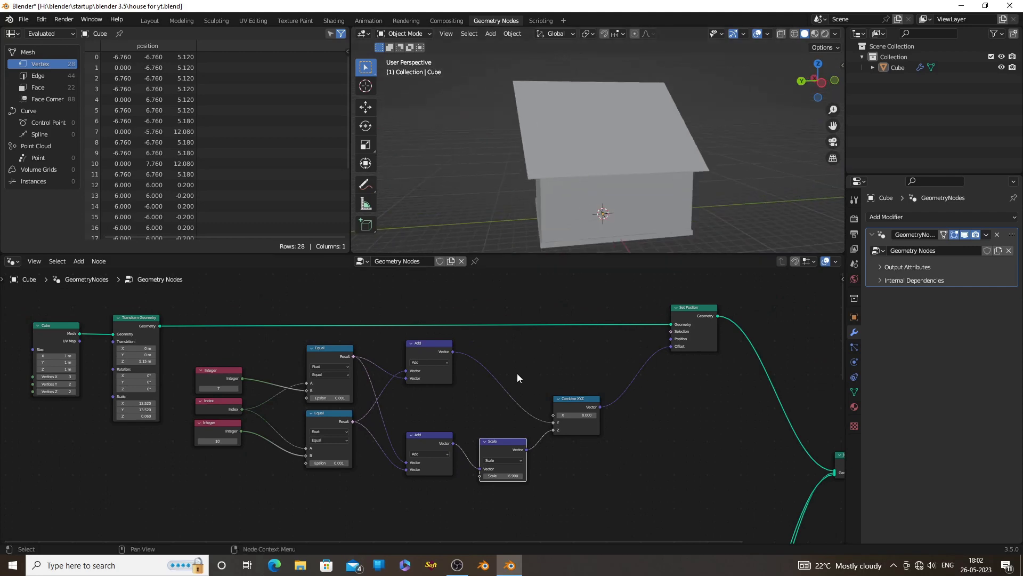
Duplicate the Scale node into the link from the upper Add to Combine XYZ's Y and set its factor to -1.6.
scroll(510, 379, up, 1)
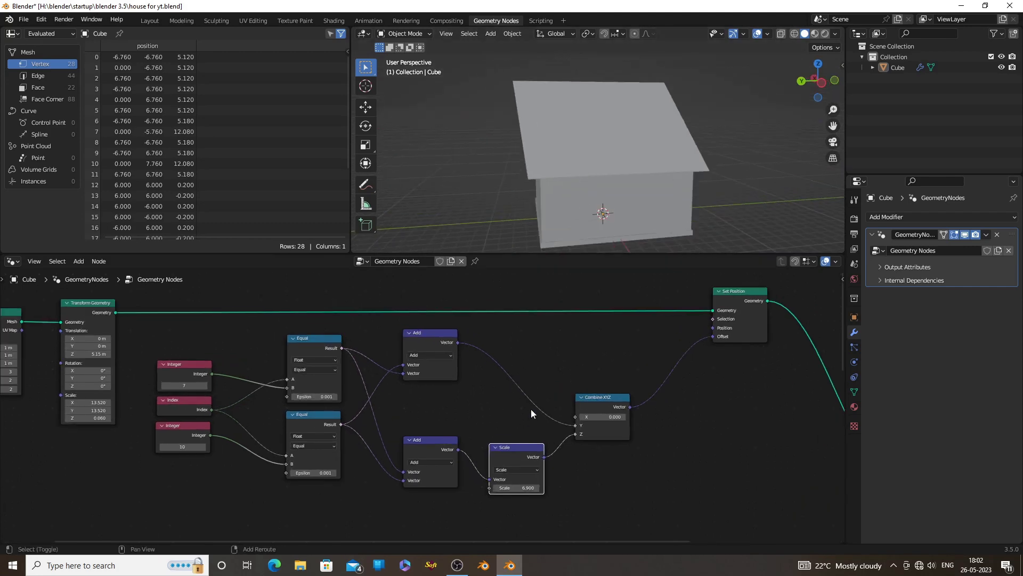
key(shift+d)
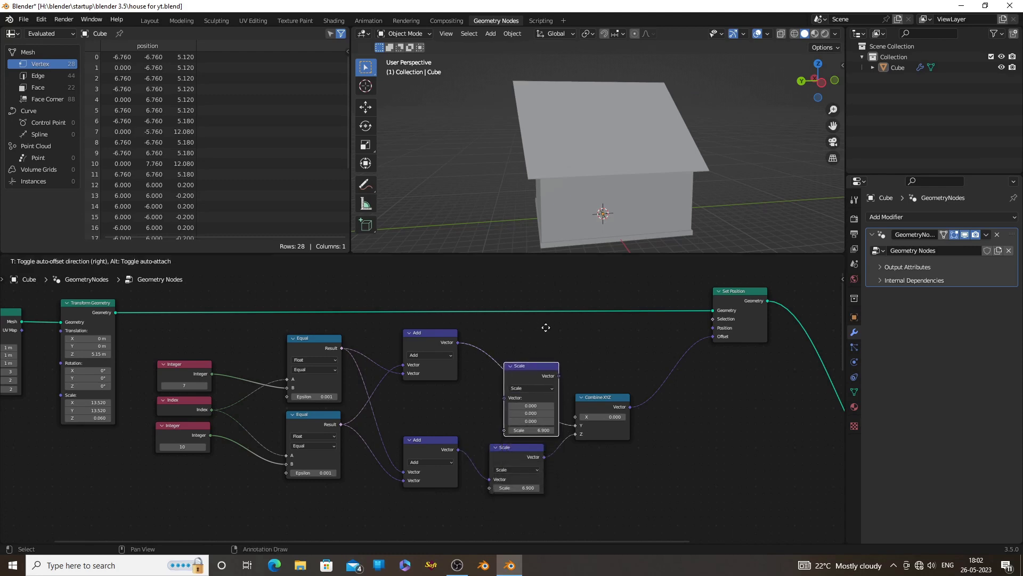
click(537, 306)
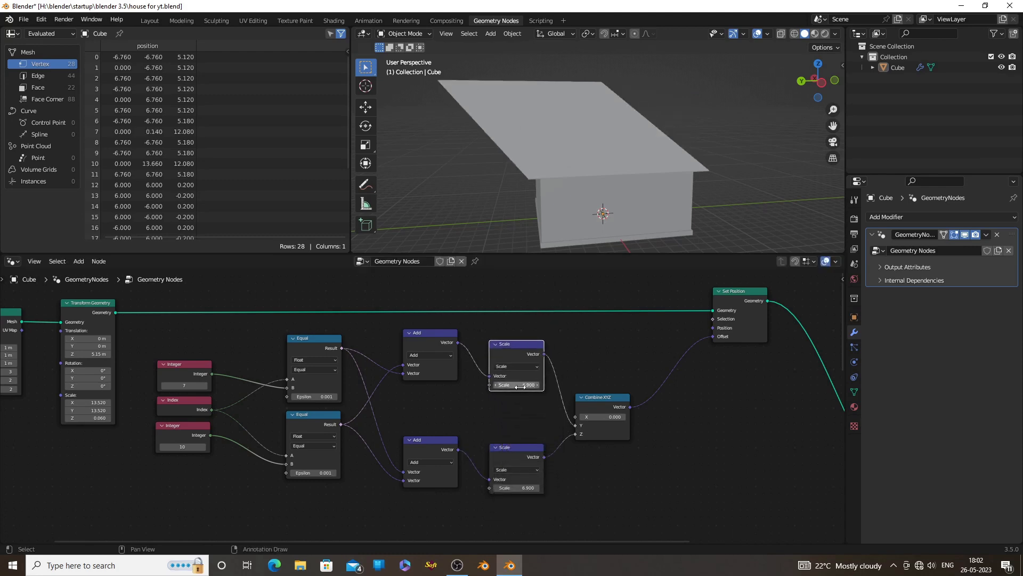
drag(517, 386, 475, 385)
scroll(581, 158, down, 4)
middle_drag(581, 158, 623, 181)
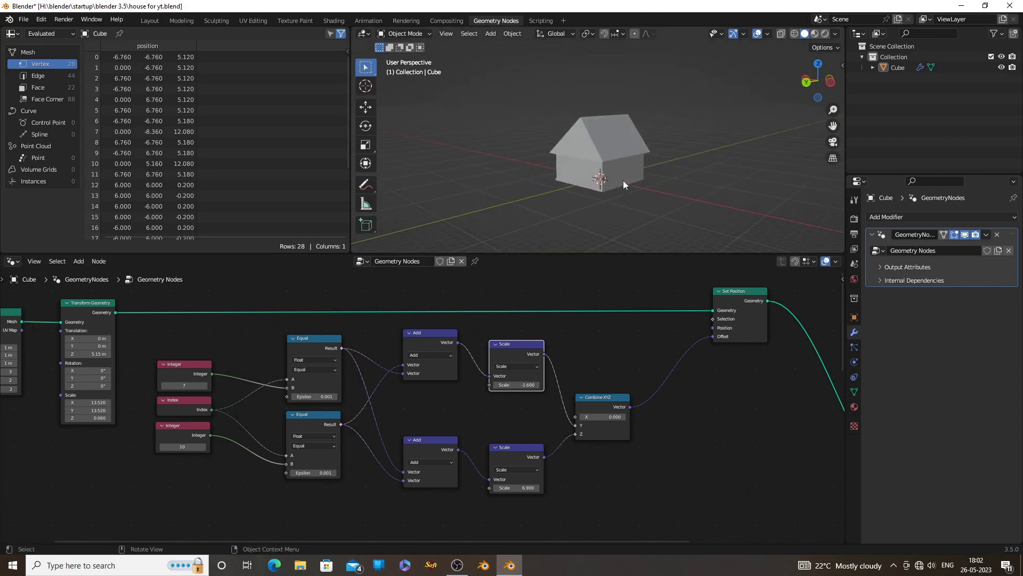
Set the Y branch's Scale factor to -2.9 and the Z branch's Scale factor to 4.1.
scroll(623, 180, up, 3)
drag(512, 385, 527, 385)
mouse_move(520, 487)
mouse_down()
mouse_move(533, 488)
mouse_move(504, 488)
mouse_up()
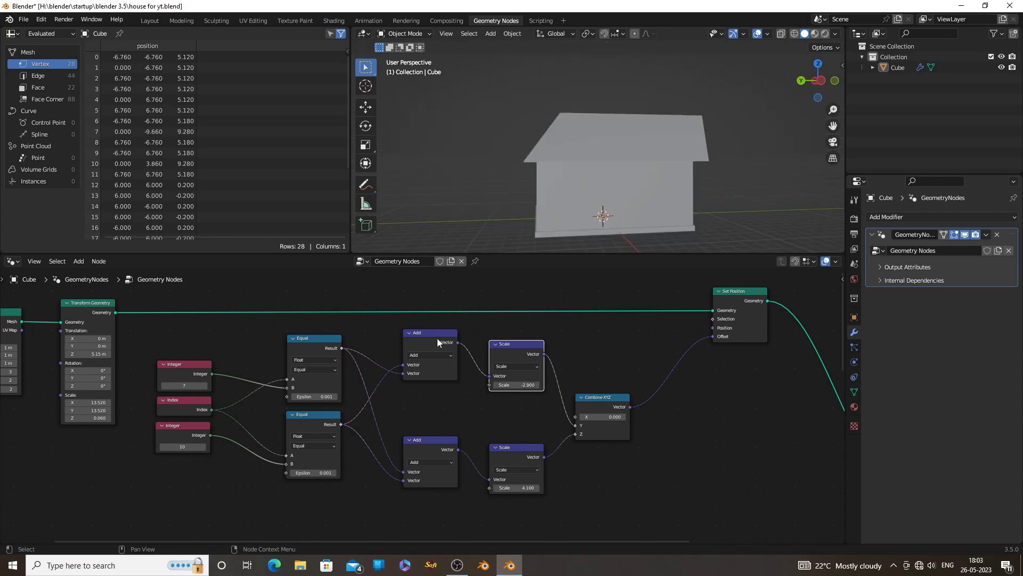
Spread out the Equal, Add, Scale and Combine XYZ nodes to leave room between the Equal and Add nodes.
drag(437, 338, 459, 355)
shift+drag(407, 327, 503, 401)
drag(542, 393, 691, 368)
drag(560, 426, 442, 496)
drag(506, 455, 633, 439)
mouse_move(477, 354)
mouse_down()
mouse_move(477, 338)
mouse_move(474, 347)
mouse_up()
drag(325, 424, 303, 453)
drag(309, 341, 287, 340)
drag(283, 444, 281, 448)
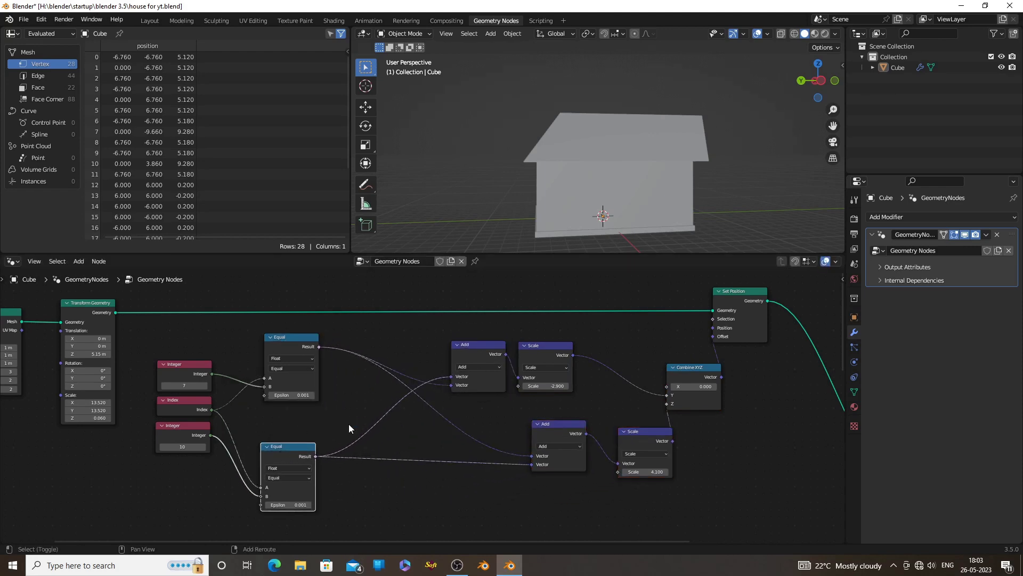
Insert a Math node into the link from the lower Equal to the upper Add.
key(shift+a)
click(321, 351)
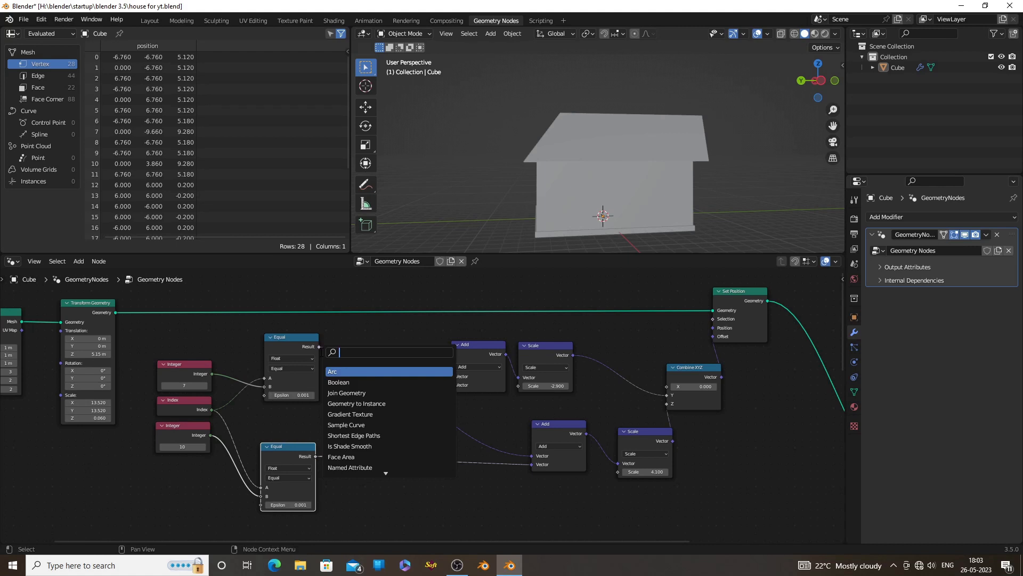
text(mat)
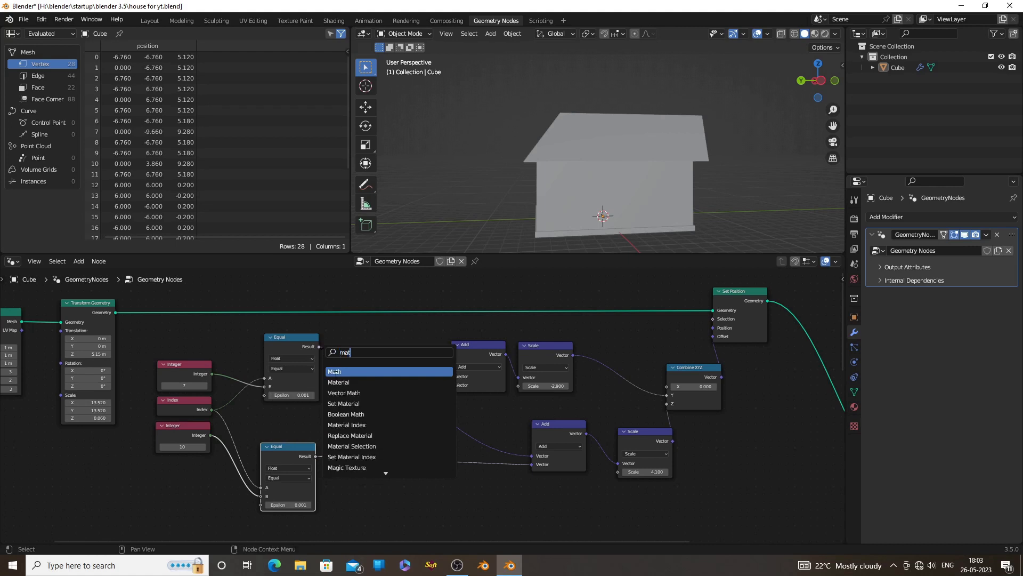
click(334, 371)
click(334, 409)
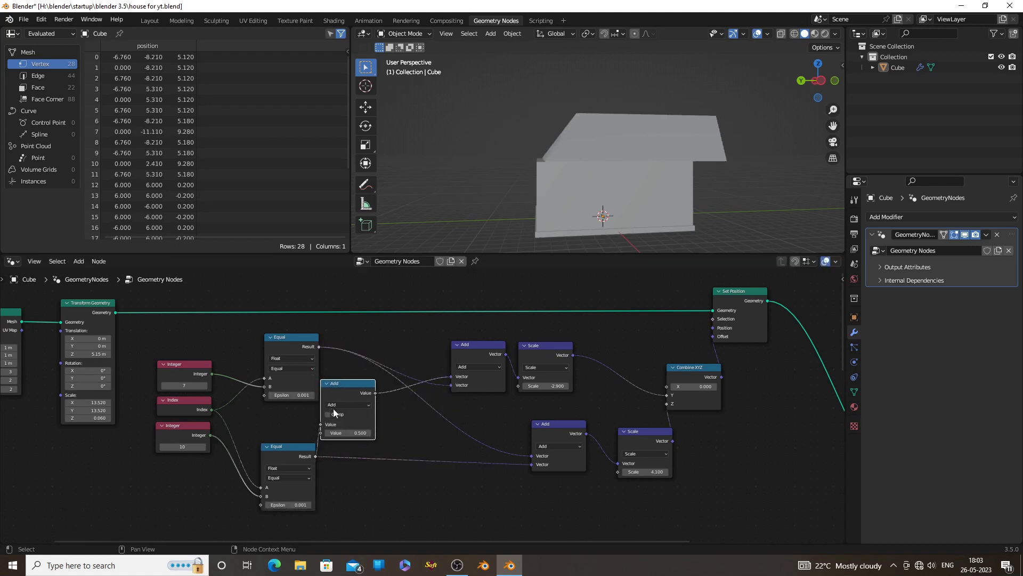
drag(363, 386, 375, 389)
Change the Math node's operation to Multiply and set its value to -1.
click(367, 407)
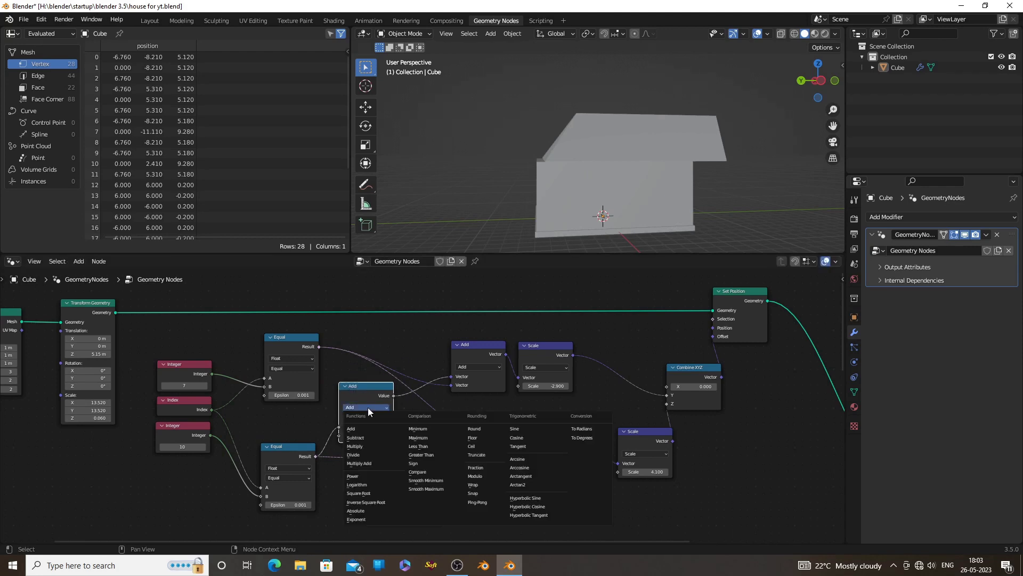
click(370, 445)
click(372, 435)
text(-1)
key(Return)
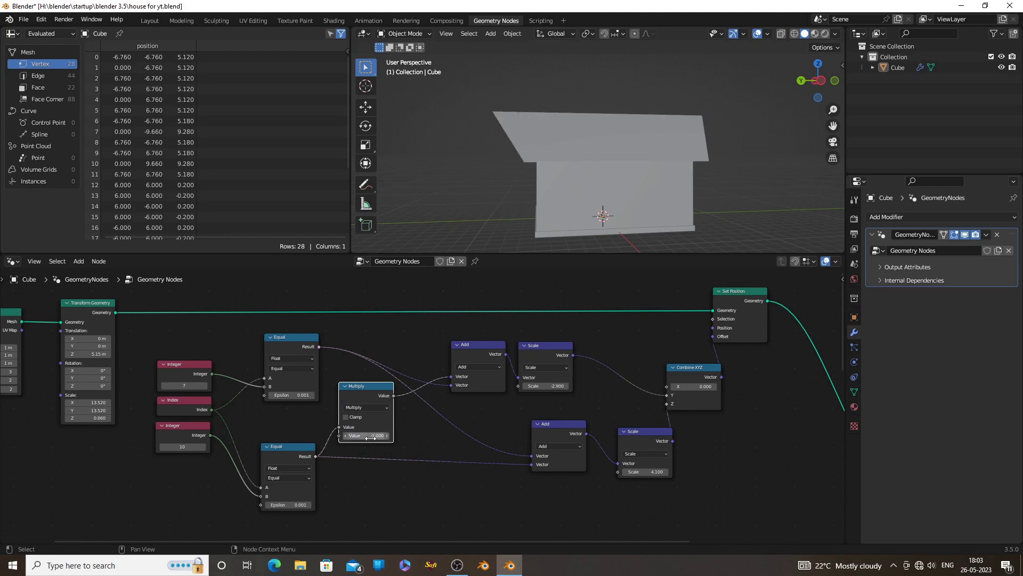
Set the Y branch's Scale factor to 2.0 and the Z branch's to 3.8 to pull both ridge ends inward.
middle_drag(480, 206, 584, 242)
scroll(567, 395, up, 1)
drag(564, 384, 639, 384)
middle_drag(638, 168, 559, 178)
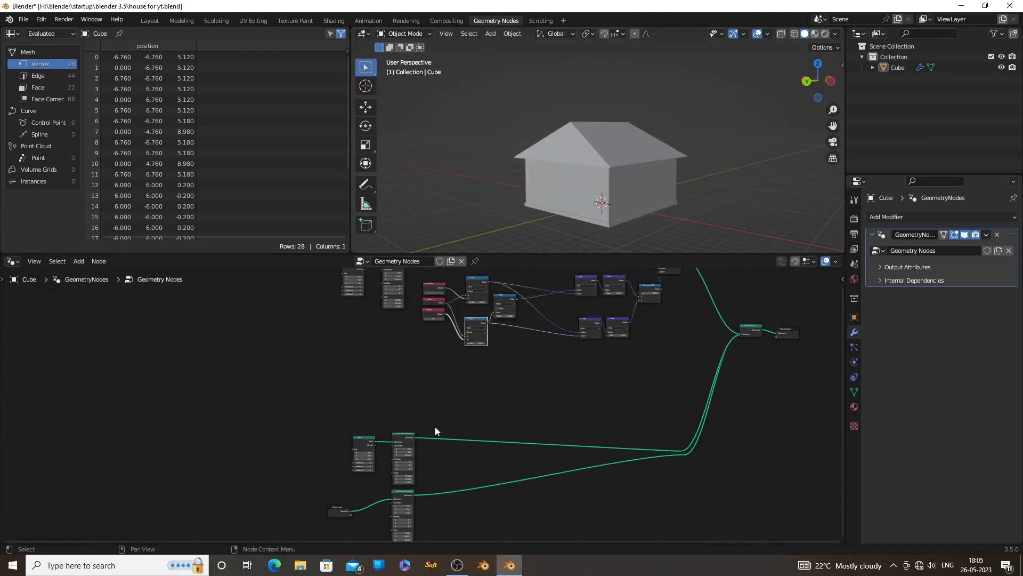
Duplicate the Group Input node and place the copy beneath the roof's offset nodes.
scroll(358, 465, up, 3)
click(338, 459)
key(shift+d)
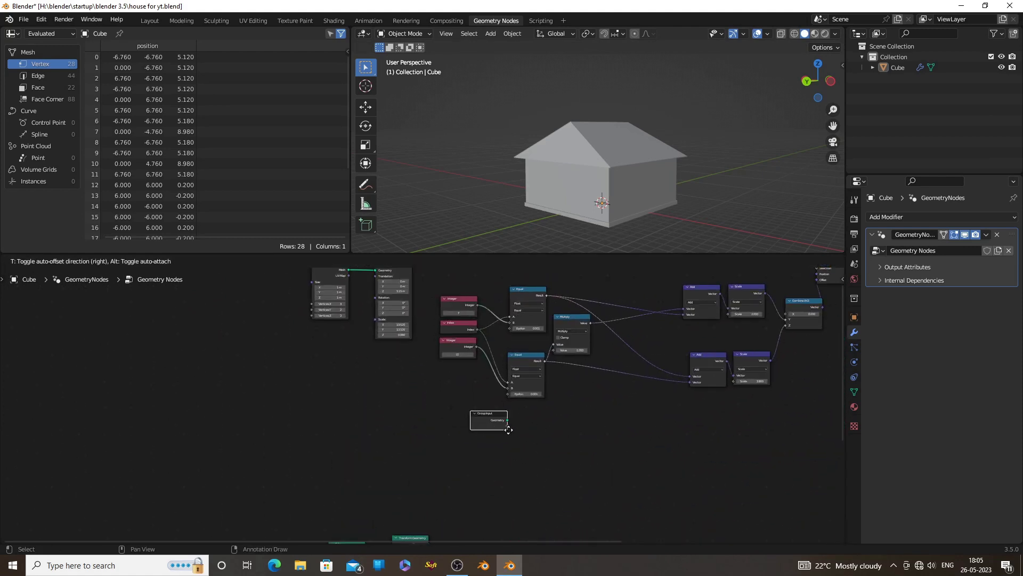
click(613, 408)
scroll(485, 453, up, 3)
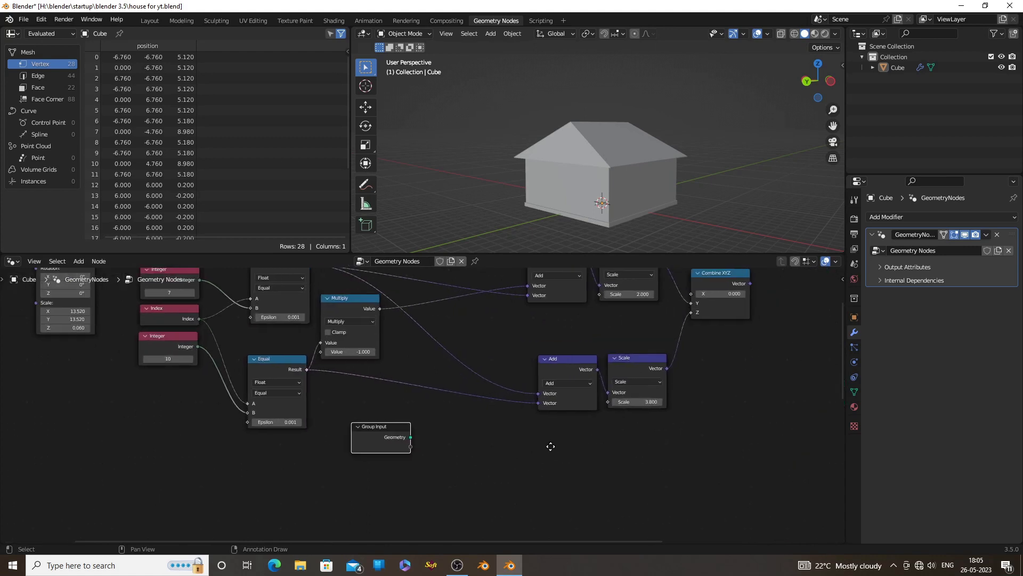
Move both Add nodes closer to Multiply and place the Group Input copy between the Add and Scale nodes.
drag(519, 376, 376, 353)
scroll(449, 414, down, 2)
drag(520, 335, 413, 350)
drag(575, 419, 563, 382)
drag(364, 484, 473, 385)
Expose the Z branch's Scale factor as a new input on the Group Input copy.
scroll(529, 402, up, 3)
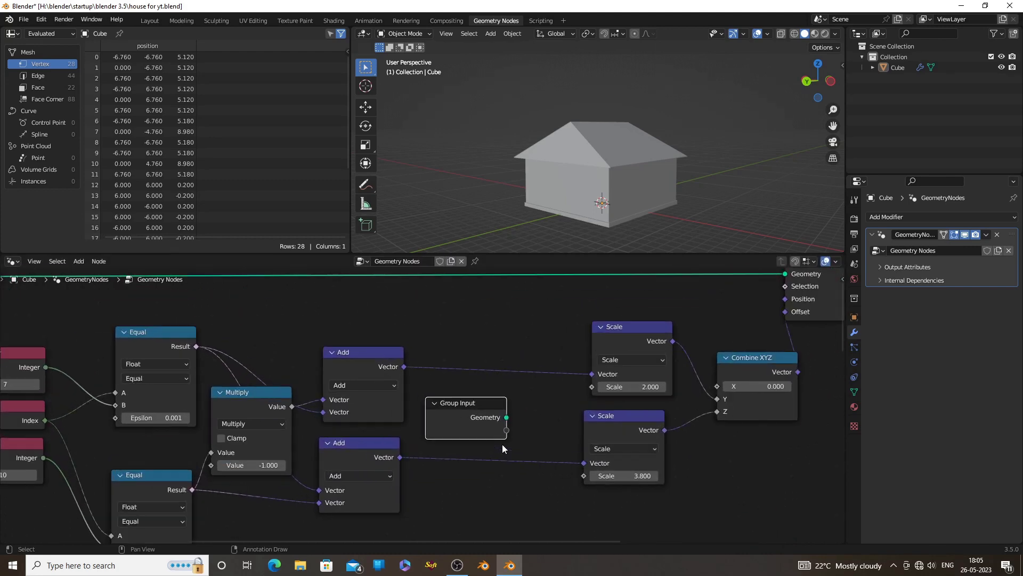
click(580, 476)
drag(581, 476, 506, 430)
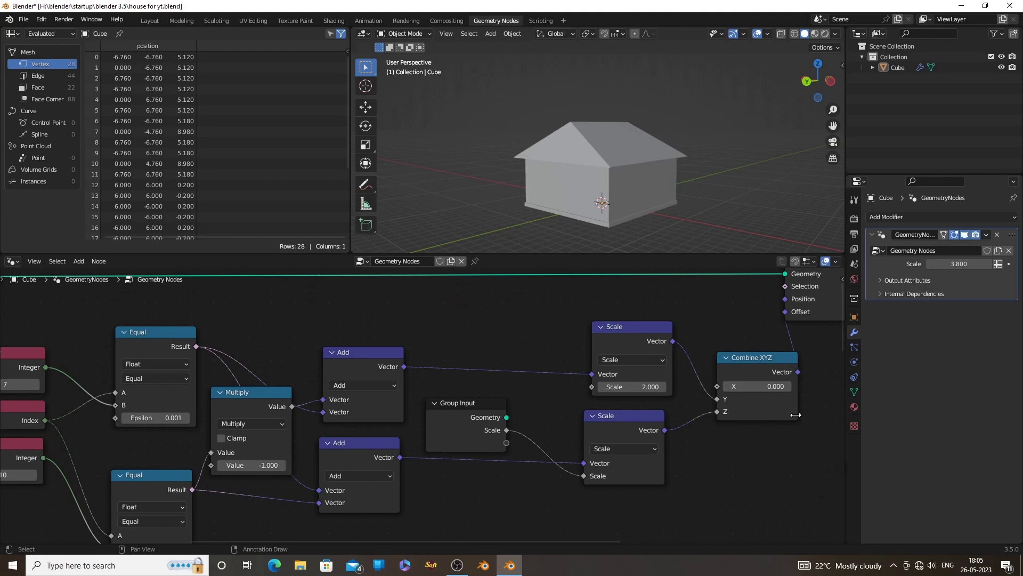
Open the node group's input settings and select the Scale input.
key(n)
scroll(540, 397, down, 1)
middle_drag(539, 396, 422, 401)
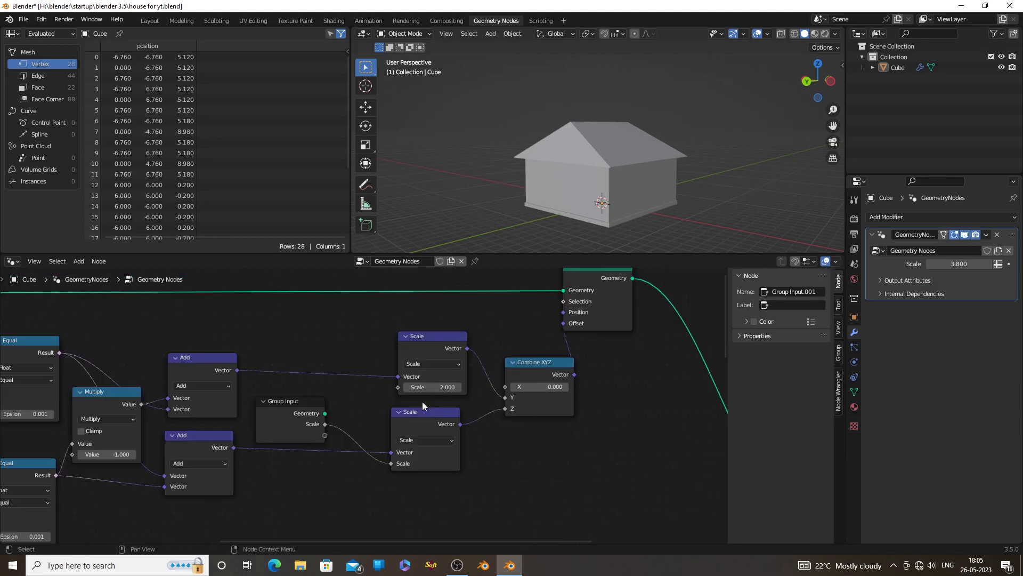
click(838, 352)
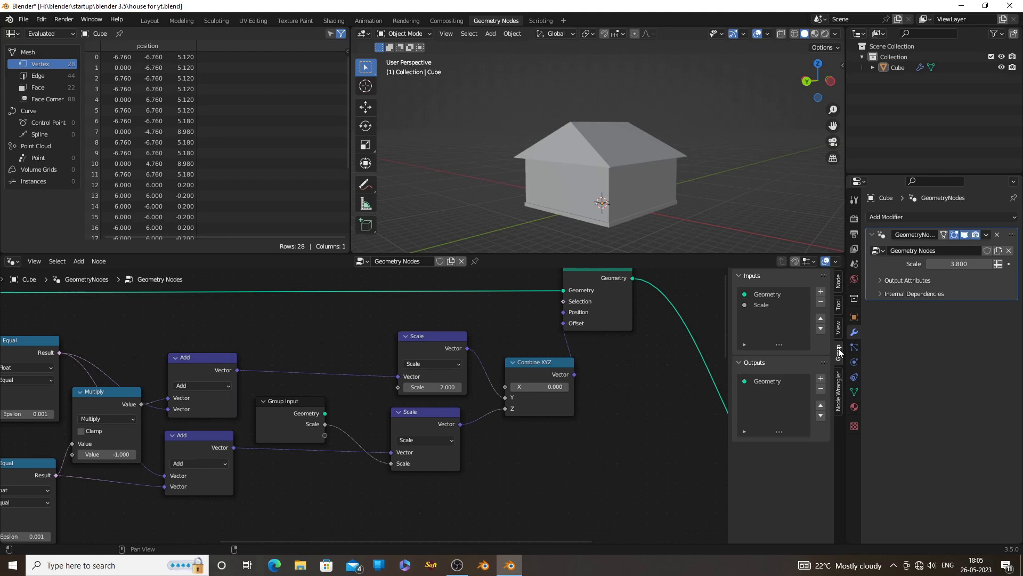
click(764, 306)
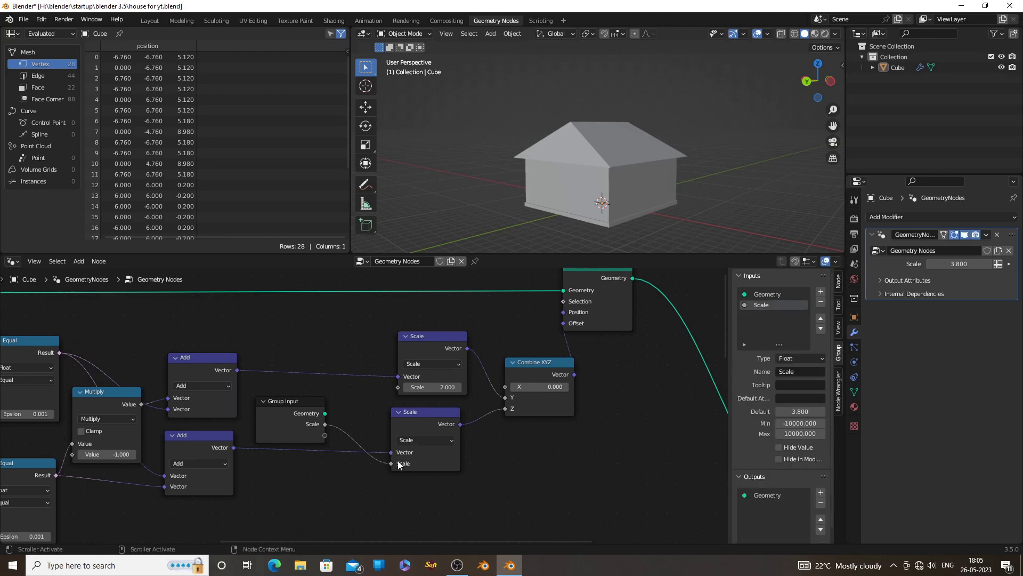
scroll(495, 462, down, 1)
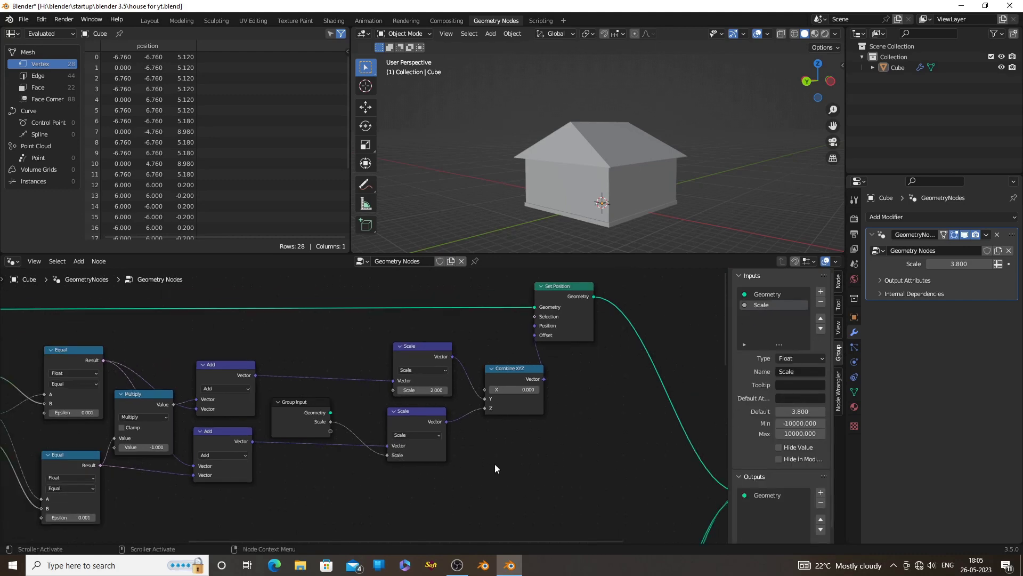
middle_drag(495, 462, 516, 460)
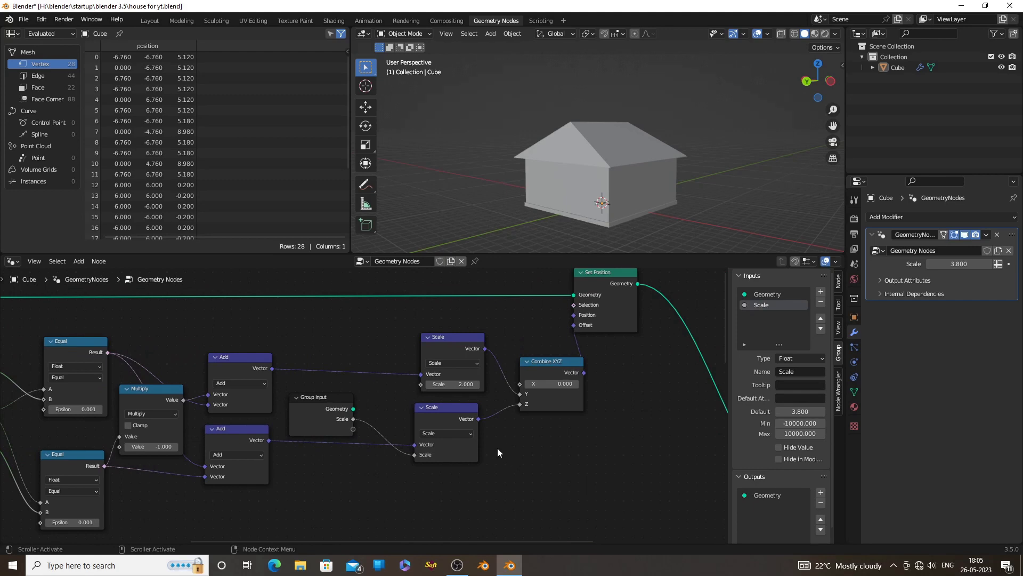
Set the Y branch's Scale factor to 2.3 and rename the selected group input to "roof height".
drag(461, 384, 462, 383)
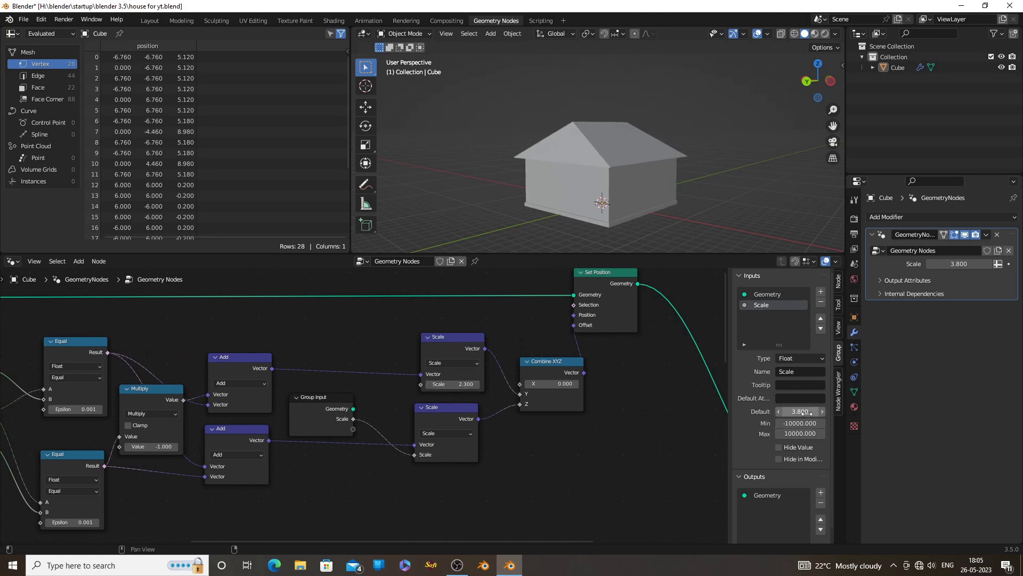
key(BackSpace)
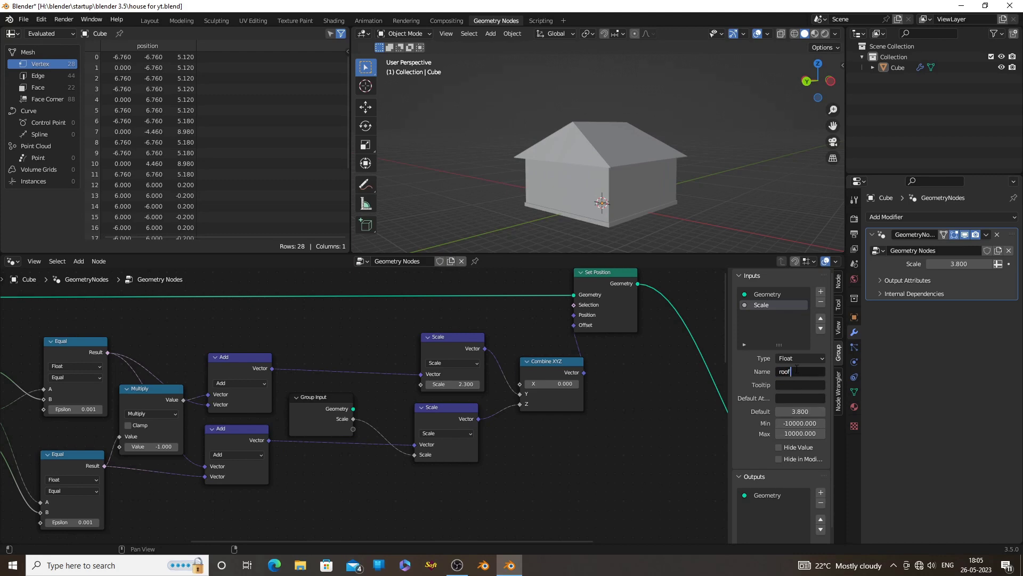
text(roof height)
key(Return)
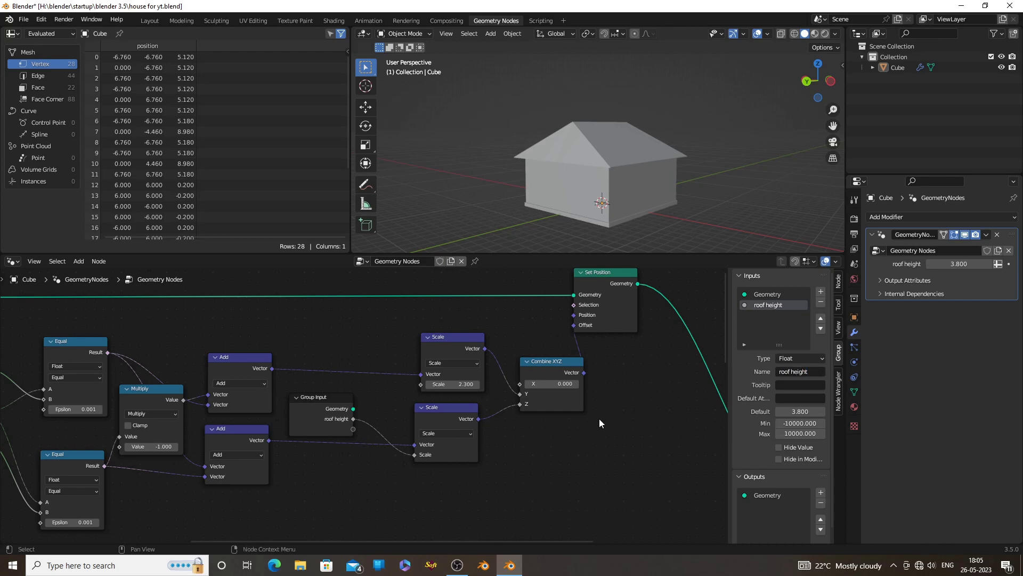
Raise the modifier's roof height to 5.18 and examine the taller roof from different angles.
scroll(610, 444, up, 2)
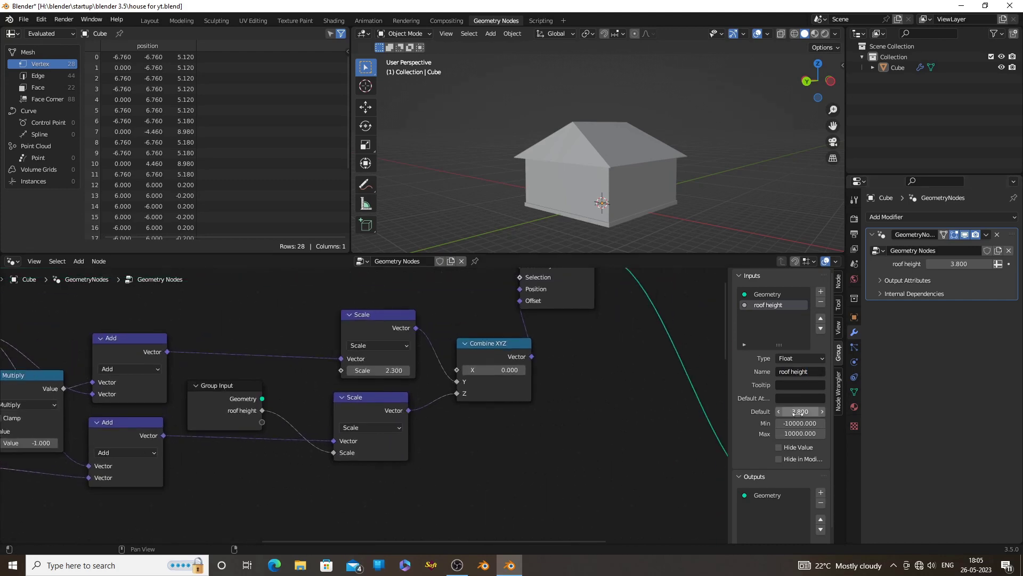
drag(959, 263, 1003, 264)
scroll(716, 142, down, 3)
middle_drag(702, 161, 670, 165)
scroll(657, 166, up, 5)
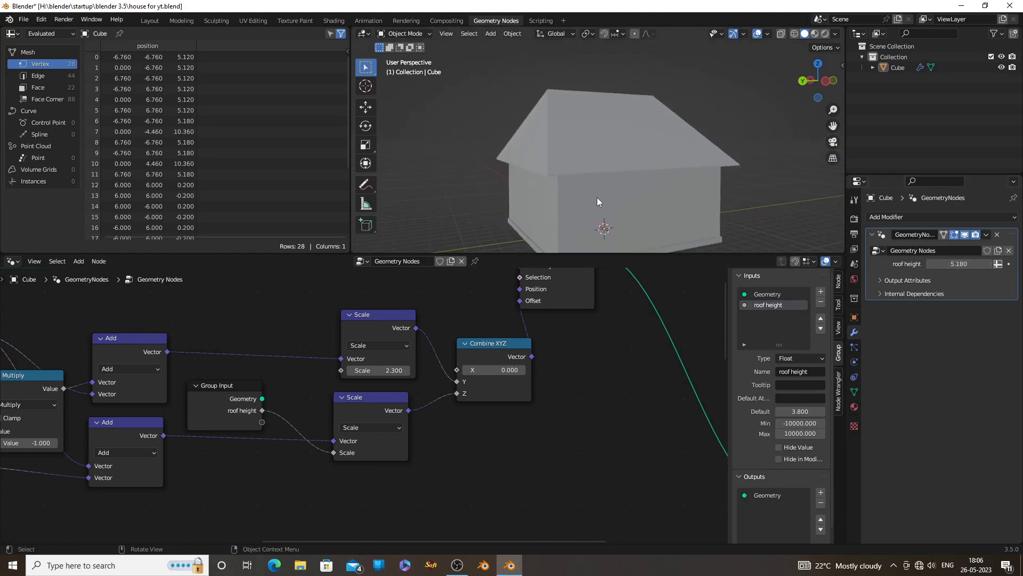
middle_drag(597, 198, 630, 185)
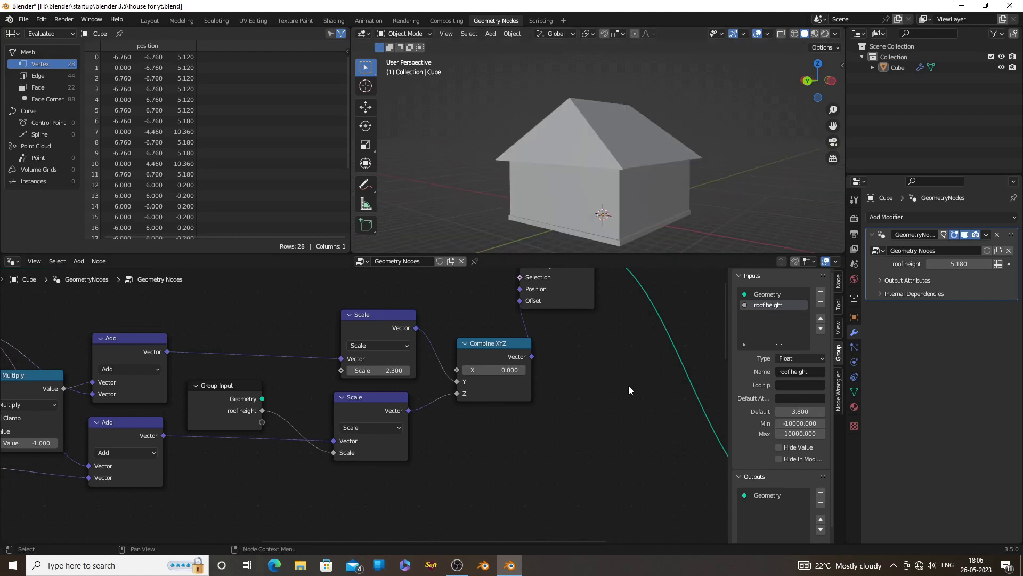
Give the roof height input a default of 2.5 and a minimum of 1, testing low roof heights in the modifier.
scroll(632, 394, down, 1)
drag(975, 264, 949, 264)
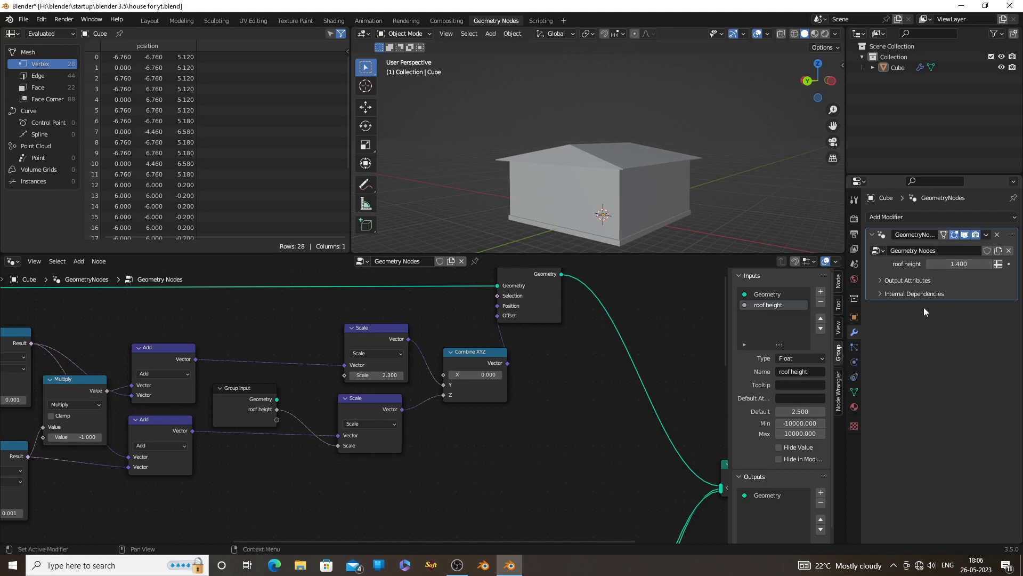
mouse_move(959, 264)
mouse_down()
mouse_move(944, 264)
mouse_move(983, 264)
mouse_move(951, 264)
mouse_up()
middle_drag(706, 219, 631, 207)
drag(960, 263, 930, 264)
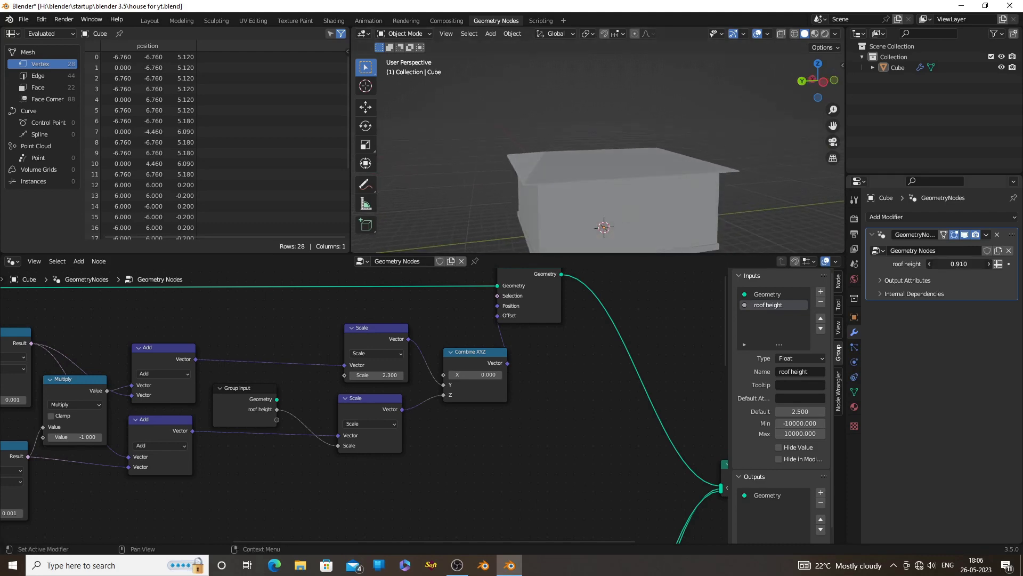
middle_drag(746, 207, 781, 199)
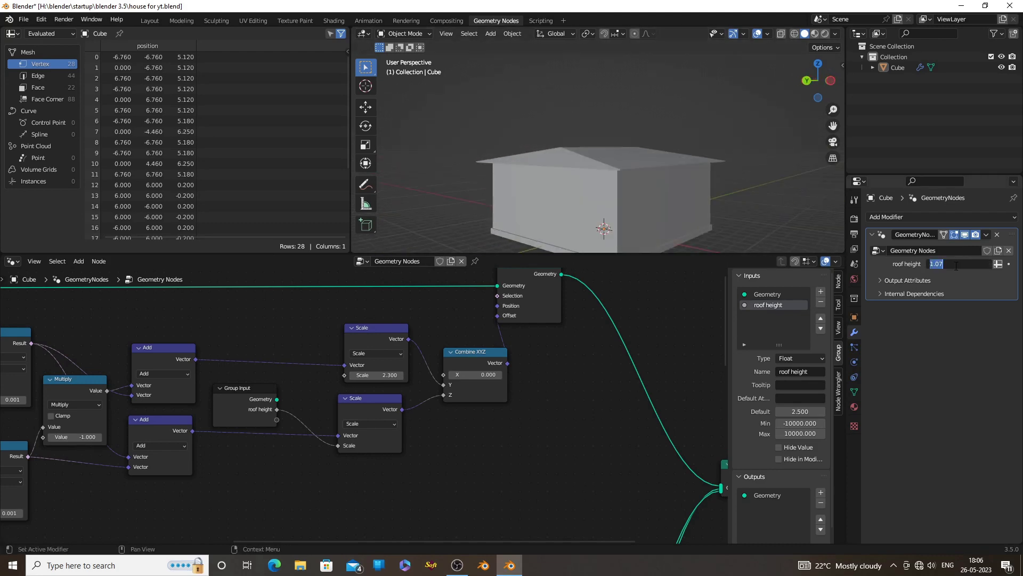
text(1)
key(Return)
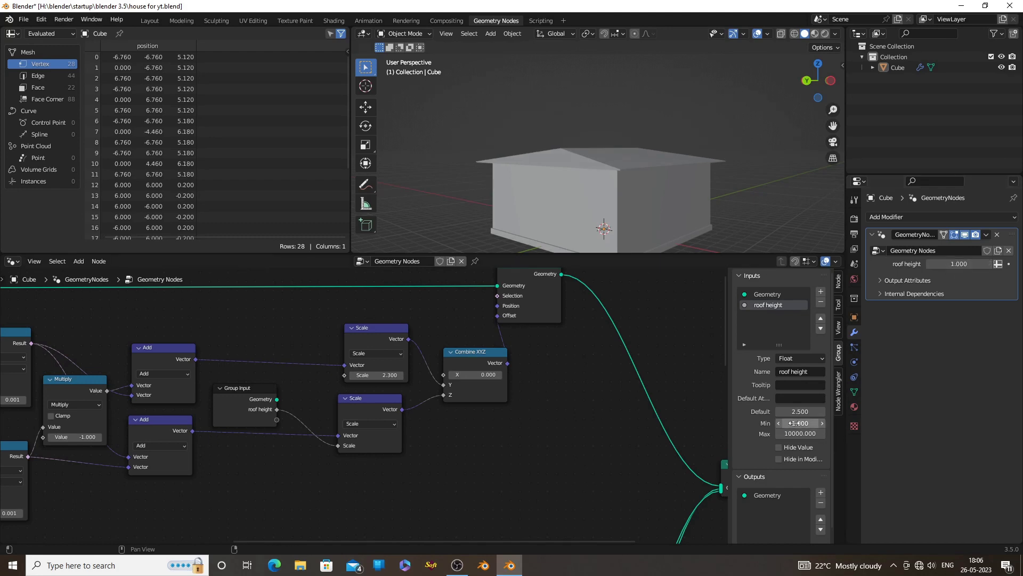
Limit the roof height input to a maximum of 5 and test the tall end of its range in the modifier.
drag(960, 264, 983, 263)
middle_drag(725, 197, 692, 203)
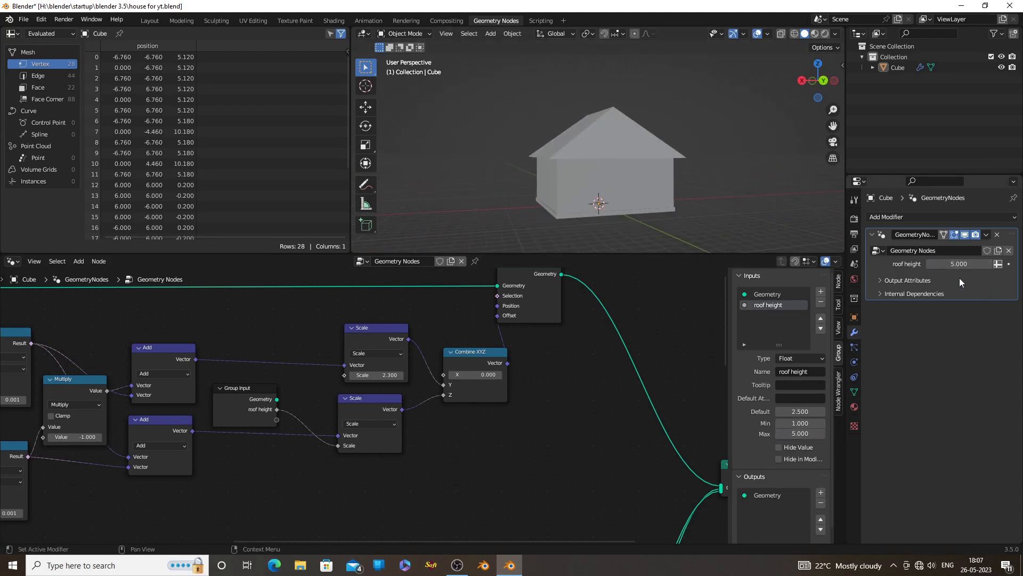
mouse_move(983, 264)
mouse_down()
mouse_move(946, 264)
mouse_move(986, 264)
mouse_up()
Expose the Y branch's Scale factor as a new input on the Group Input copy and name it "roof lenght".
scroll(541, 394, down, 1)
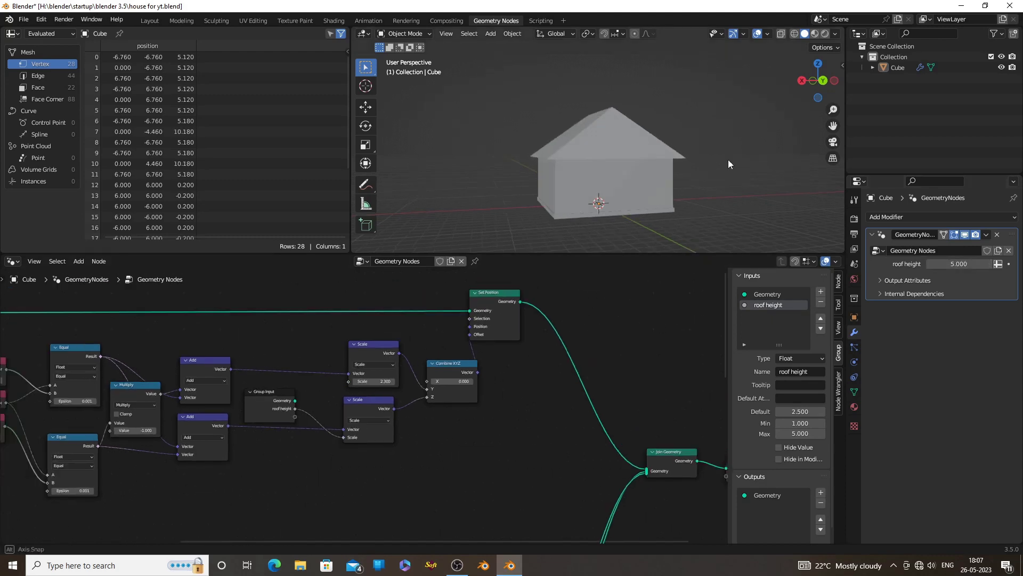
middle_drag(718, 161, 504, 202)
scroll(463, 413, up, 2)
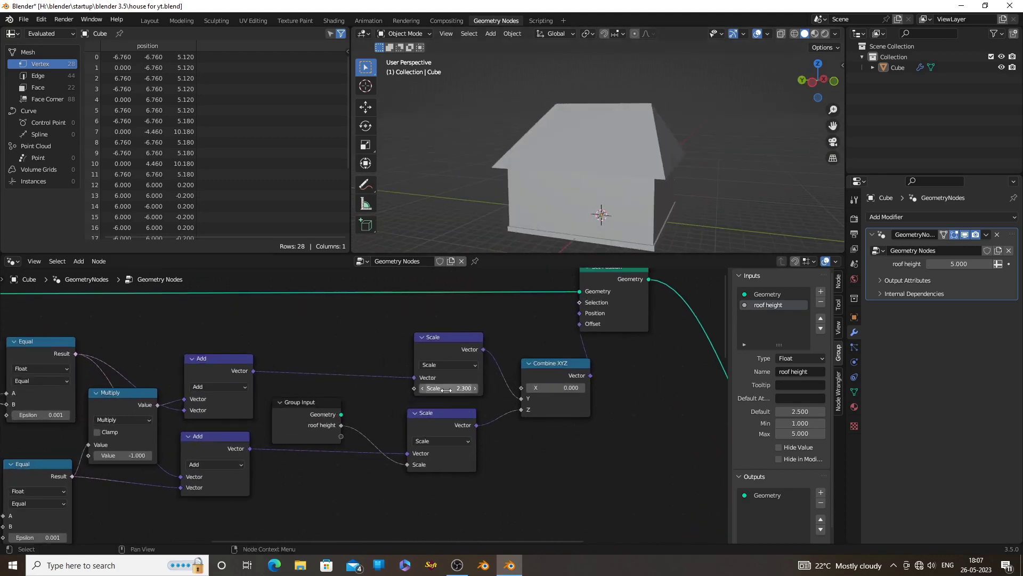
drag(449, 388, 475, 388)
scroll(551, 187, up, 3)
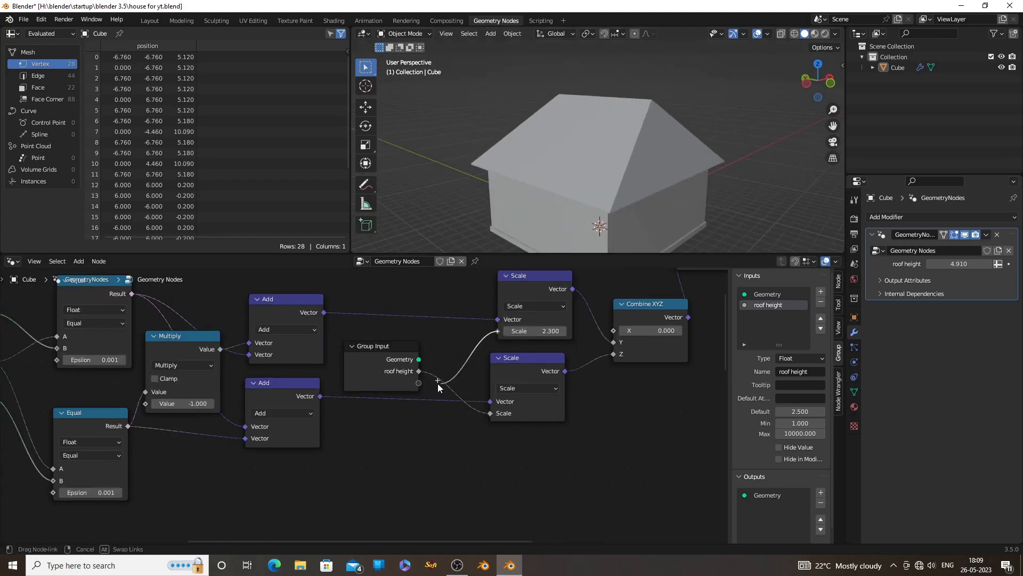
drag(437, 383, 419, 382)
double_click(768, 315)
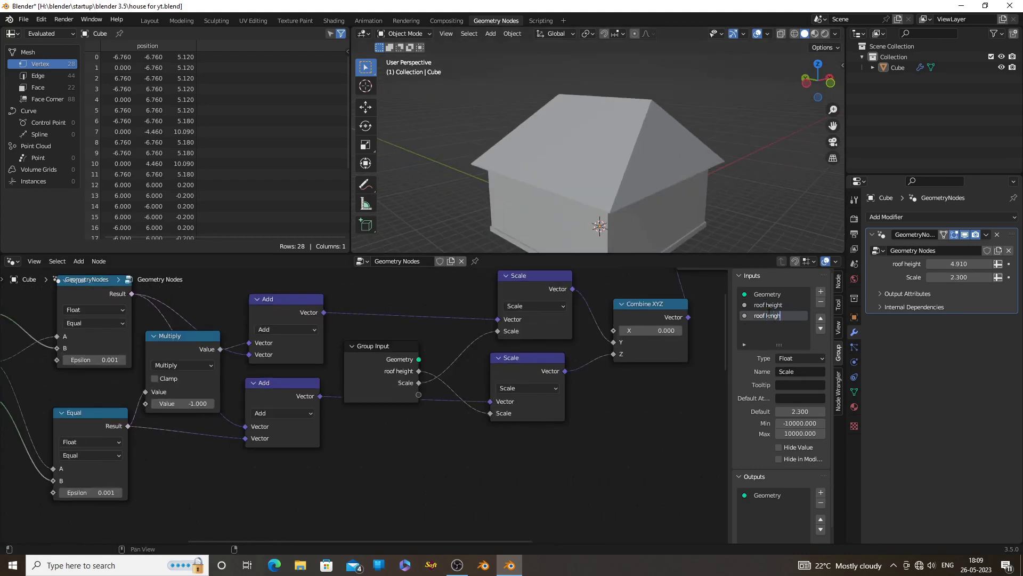
Test negative roof lengths in the left orthographic view and set the roof lenght input's minimum to -0.5.
mouse_move(964, 278)
mouse_down()
mouse_move(927, 277)
mouse_move(957, 278)
mouse_up()
click(807, 84)
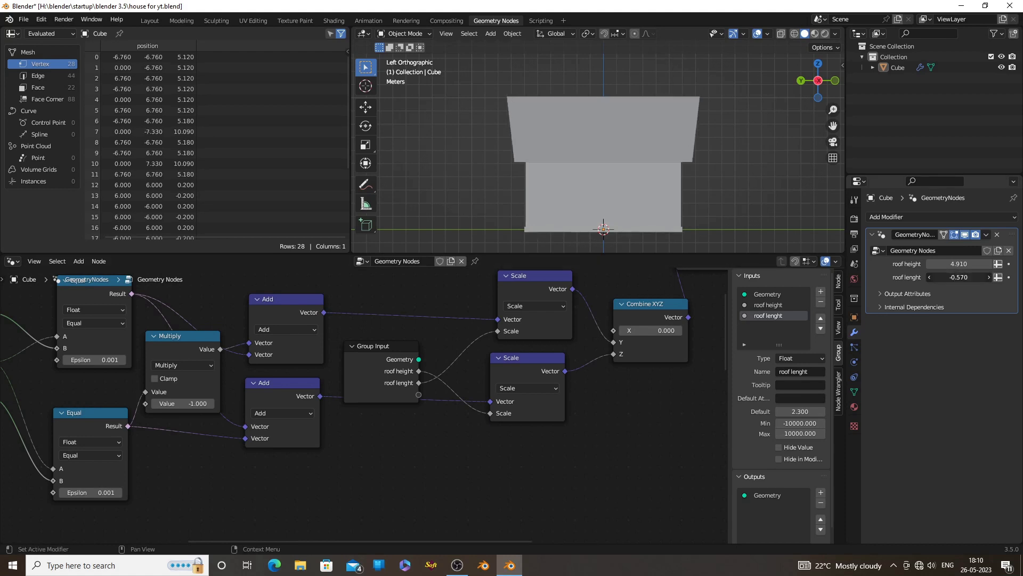
click(805, 425)
text(-0.5)
key(Return)
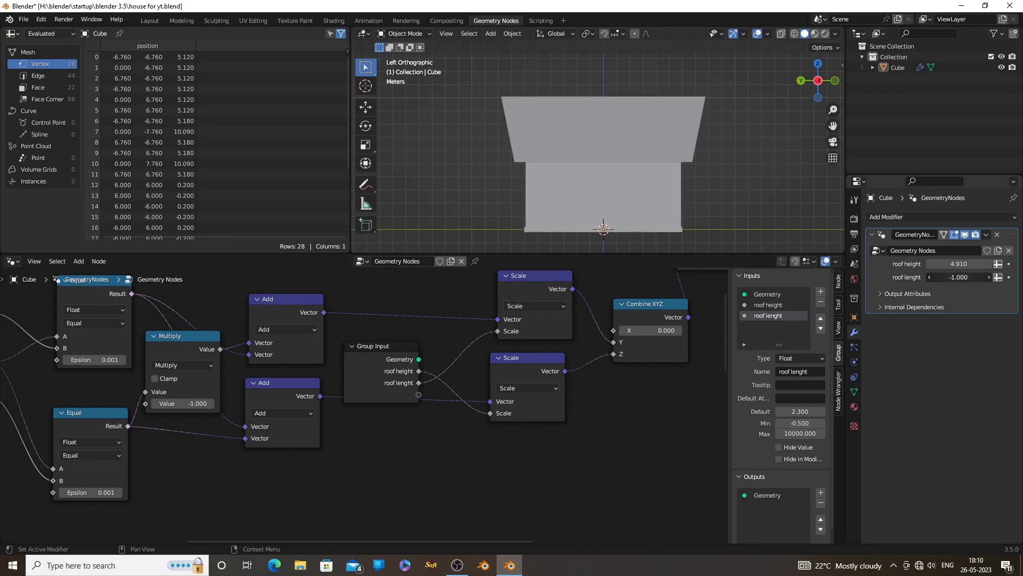
Set the roof lenght input's maximum to 6.5 after testing high values, and bring its modifier value to 0.21.
drag(954, 277, 992, 278)
middle_drag(611, 137, 606, 198)
scroll(605, 198, up, 2)
drag(971, 278, 981, 278)
click(802, 433)
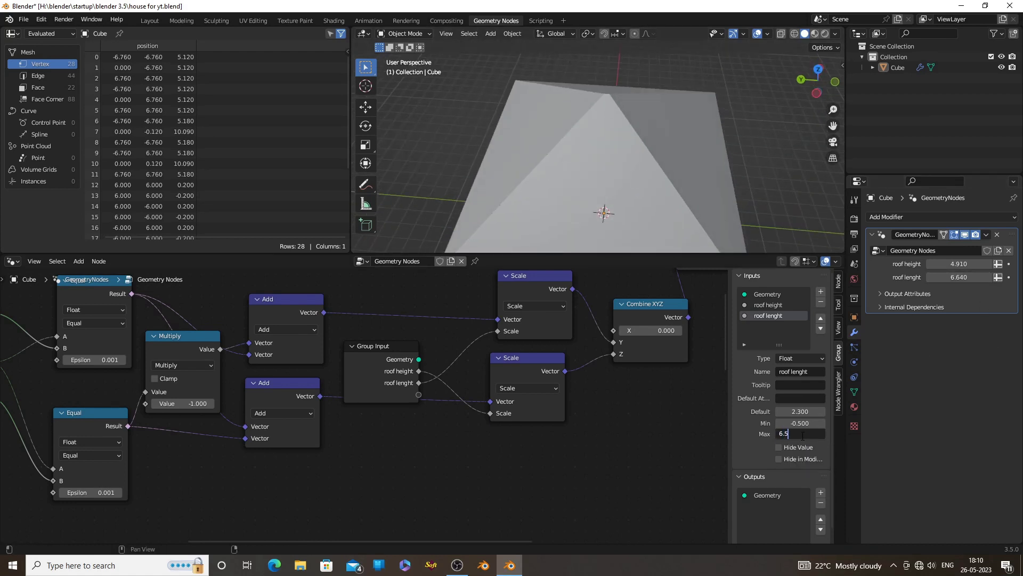
key(Return)
mouse_move(960, 277)
mouse_down()
mouse_move(924, 277)
mouse_move(963, 277)
mouse_up()
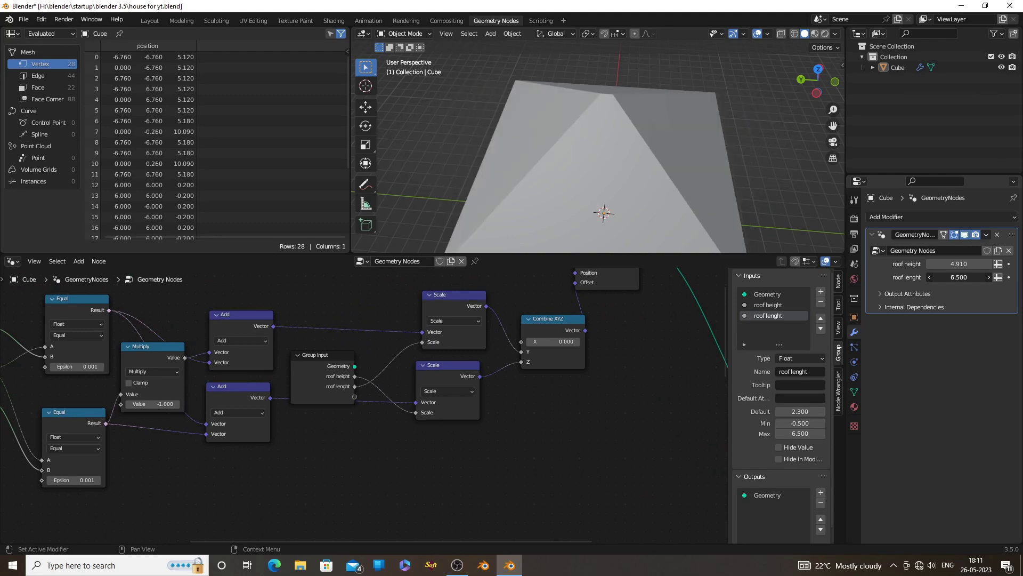
middle_drag(611, 189, 661, 150)
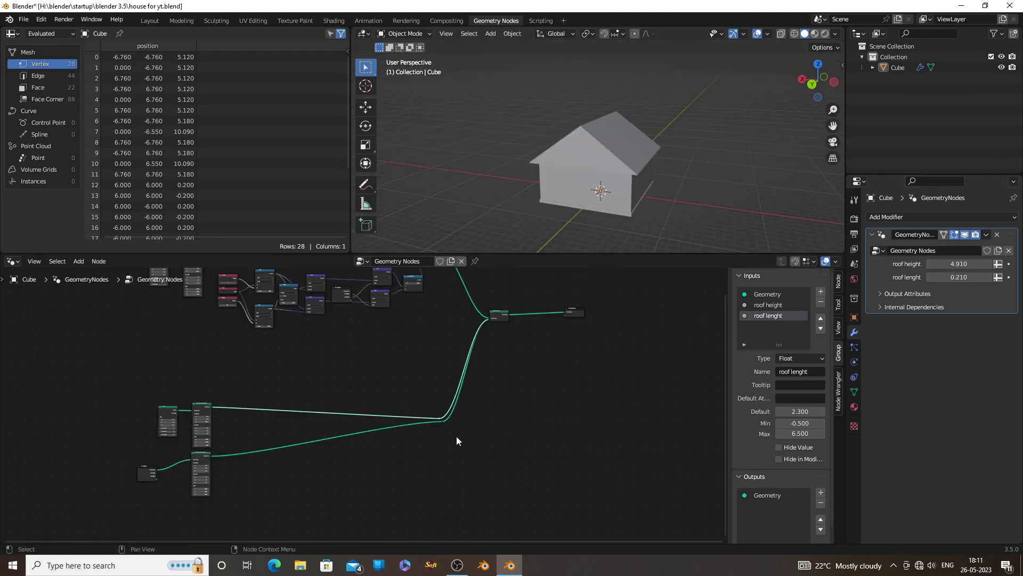
Separate the reroutes of the two lower links and shift Join Geometry and Group Output away from the roof nodes.
key(g)
click(445, 396)
middle_drag(613, 187, 569, 169)
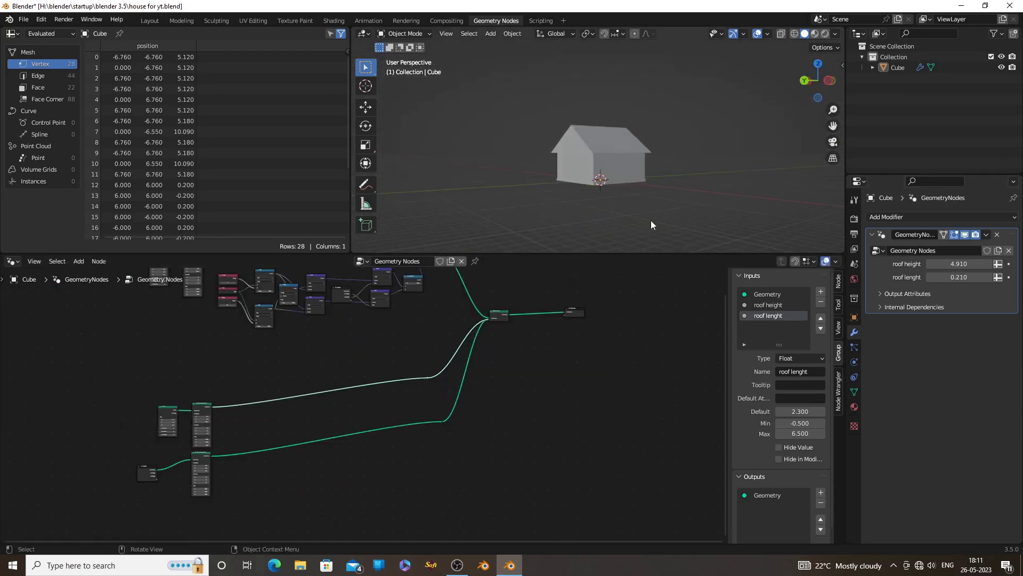
middle_drag(570, 304, 557, 386)
drag(464, 372, 589, 426)
key(g)
click(641, 435)
Insert a Set Material node on the roof link between Set Position and Join Geometry.
key(shift+a)
text(se)
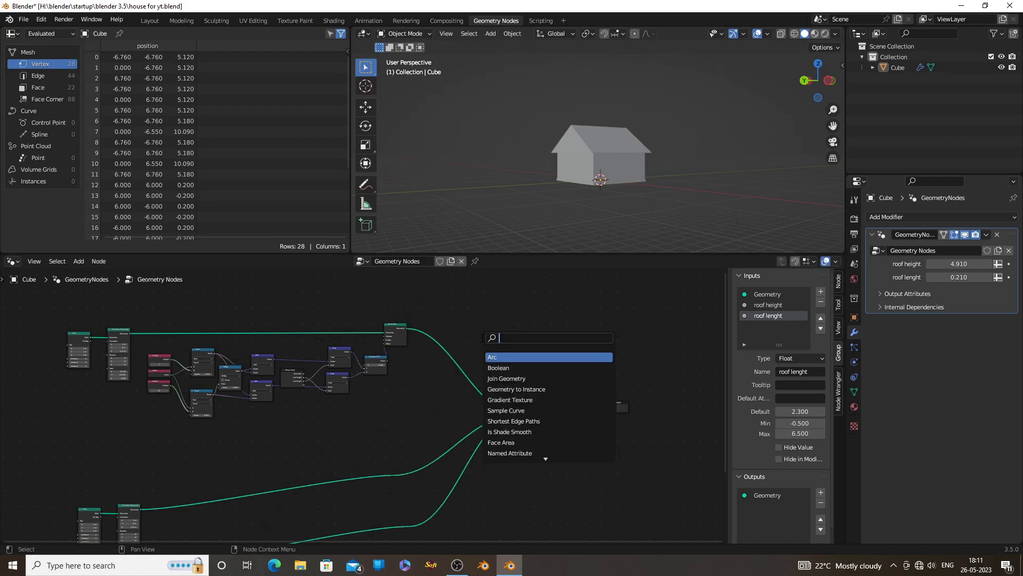
text(t)
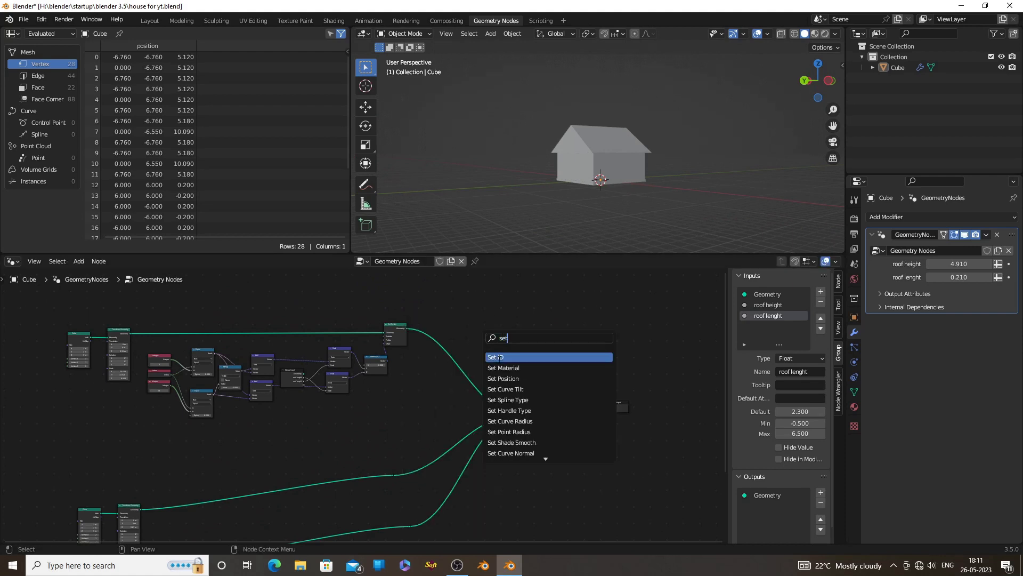
click(504, 368)
click(472, 337)
scroll(474, 333, up, 2)
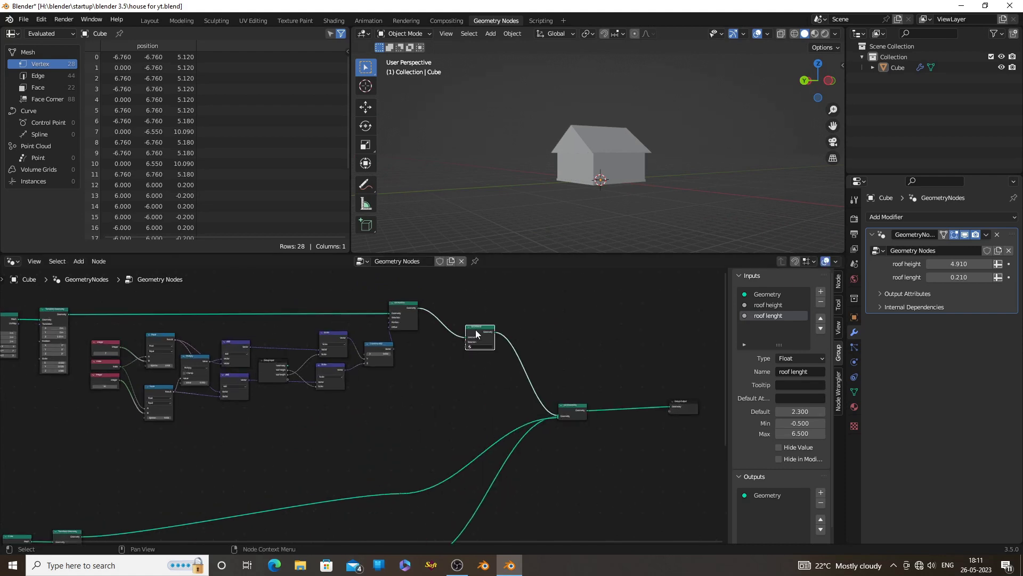
Duplicate the Set Material node twice and insert the copies on the wall and floor links into Join Geometry.
key(shift+d)
click(490, 429)
middle_drag(507, 459, 503, 357)
key(shift+d)
click(495, 359)
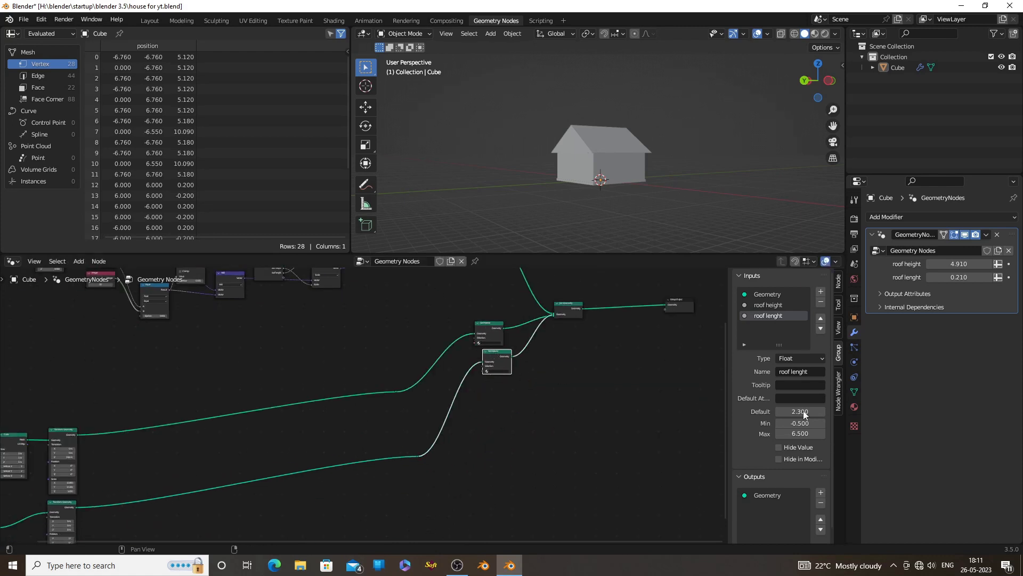
Rename the existing material to "floor", darken its base color and assign it in the floor's Set Material node.
click(855, 407)
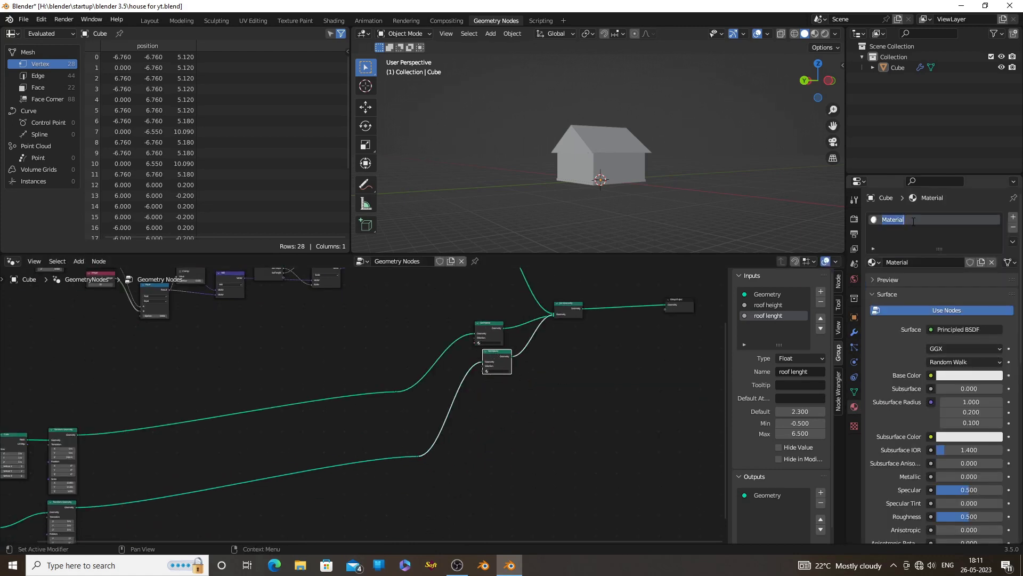
click(976, 378)
drag(997, 237, 996, 289)
click(632, 447)
scroll(526, 377, up, 2)
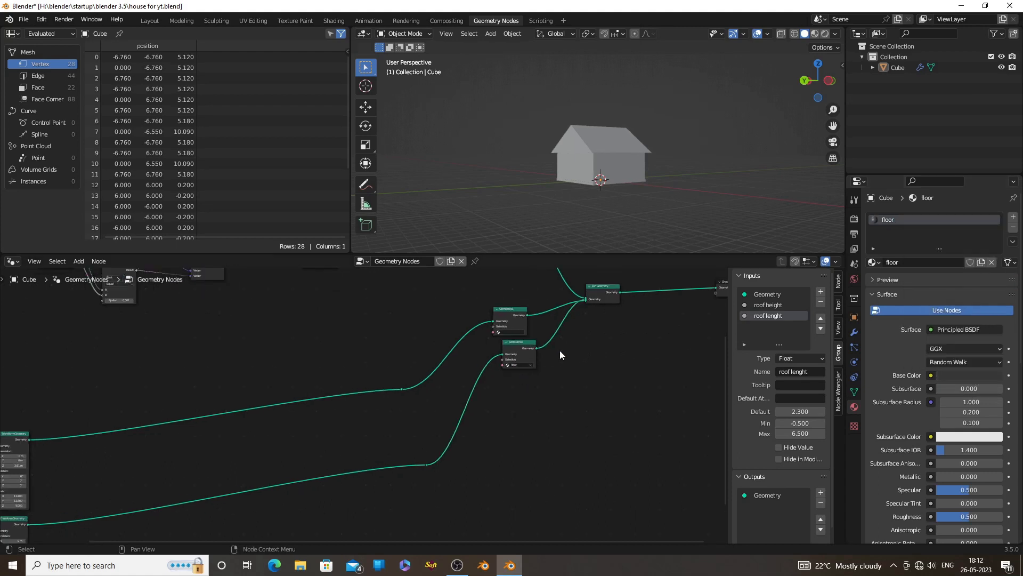
Switch the viewport to rendered shading and brighten the world background color to near white.
click(826, 34)
mouse_move(693, 155)
middle_down()
mouse_move(668, 178)
mouse_move(828, 176)
middle_up()
click(854, 279)
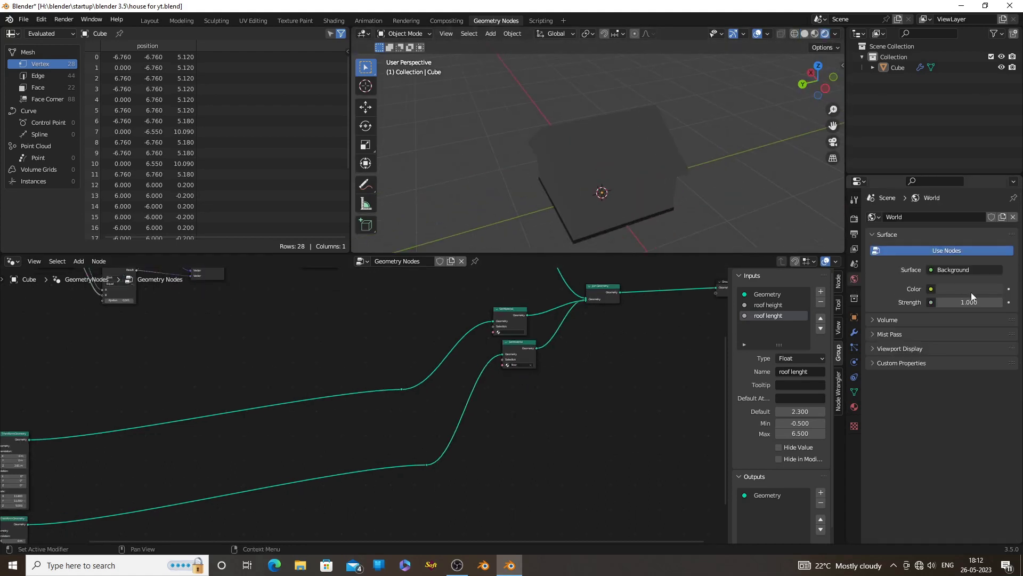
click(971, 289)
drag(997, 211, 997, 136)
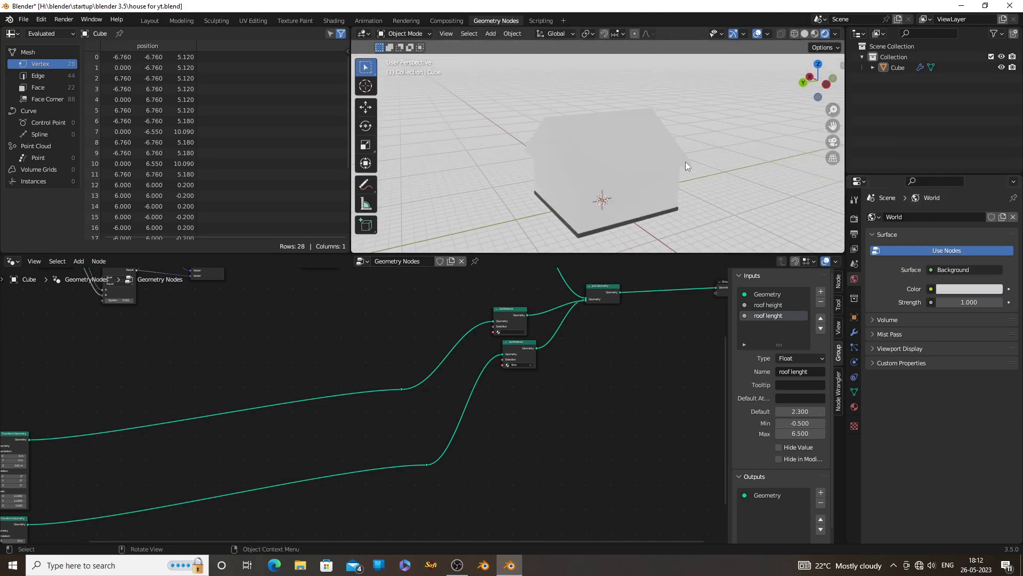
Create a second material named "wall" and assign it in the wall's Set Material node.
middle_drag(679, 172, 590, 240)
middle_drag(592, 320, 457, 398)
click(854, 406)
click(1013, 217)
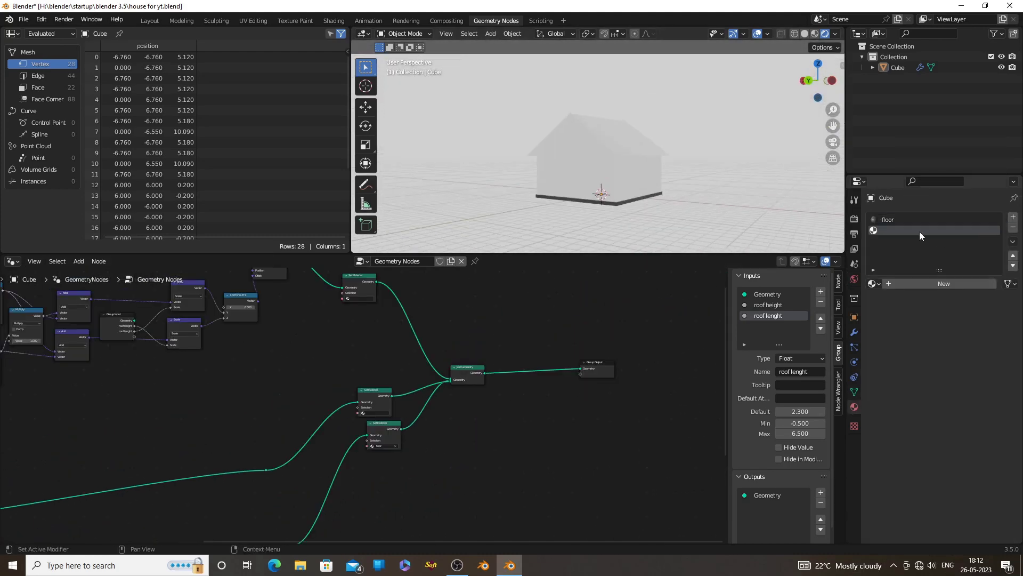
click(928, 285)
double_click(910, 229)
text(wall)
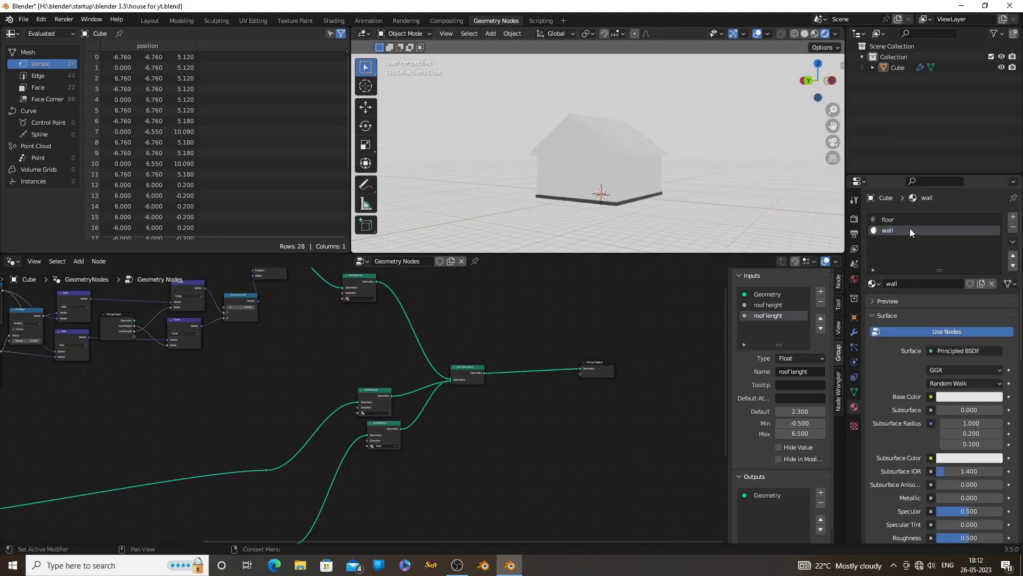
scroll(371, 409, up, 3)
click(364, 415)
click(375, 431)
Create a third material named "roof" with a dark brown base color and assign it in the roof's Set Material node.
scroll(377, 405, down, 2)
middle_drag(505, 357, 592, 475)
scroll(592, 475, up, 5)
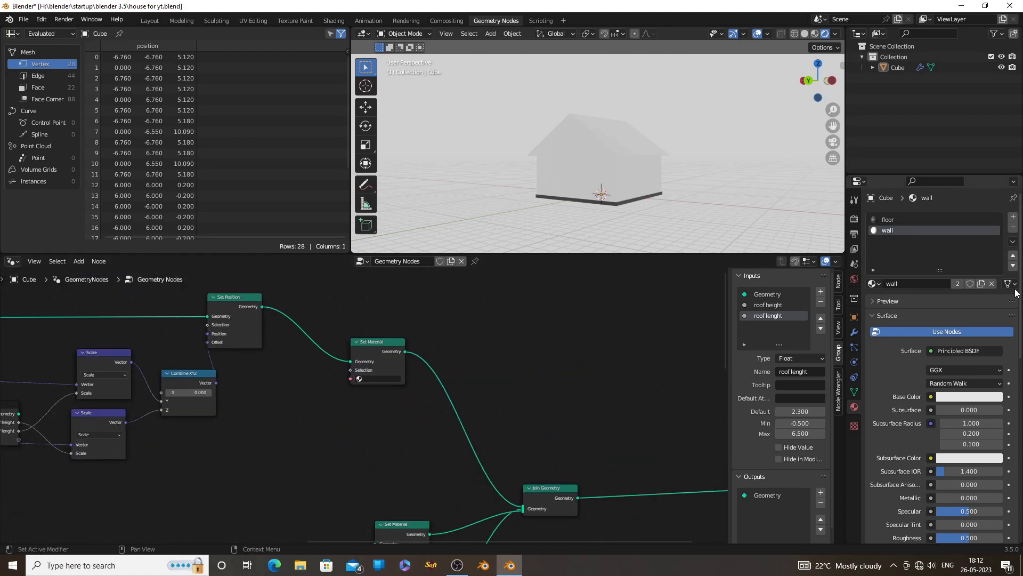
click(1014, 217)
click(928, 286)
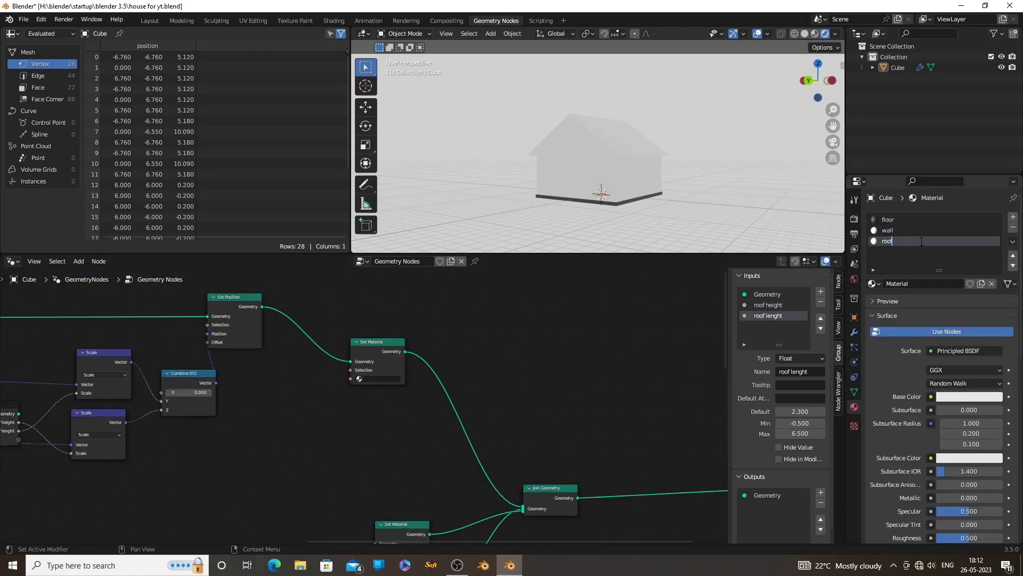
click(972, 395)
click(928, 305)
drag(996, 263, 996, 296)
click(937, 305)
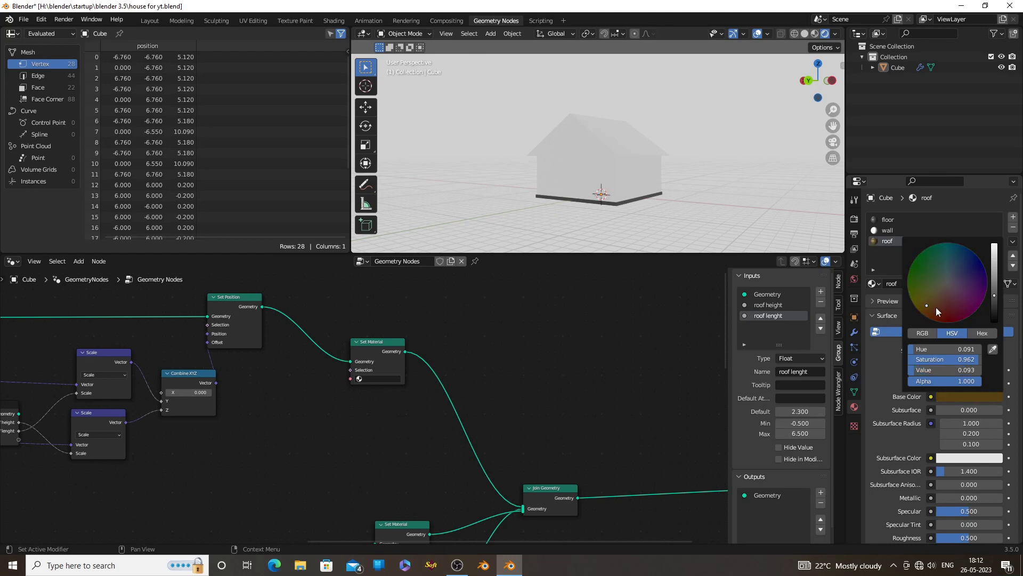
click(385, 399)
Change the wall material's base color to pink.
scroll(696, 165, down, 3)
middle_drag(762, 160, 783, 174)
scroll(773, 176, up, 4)
click(961, 231)
click(969, 396)
click(949, 289)
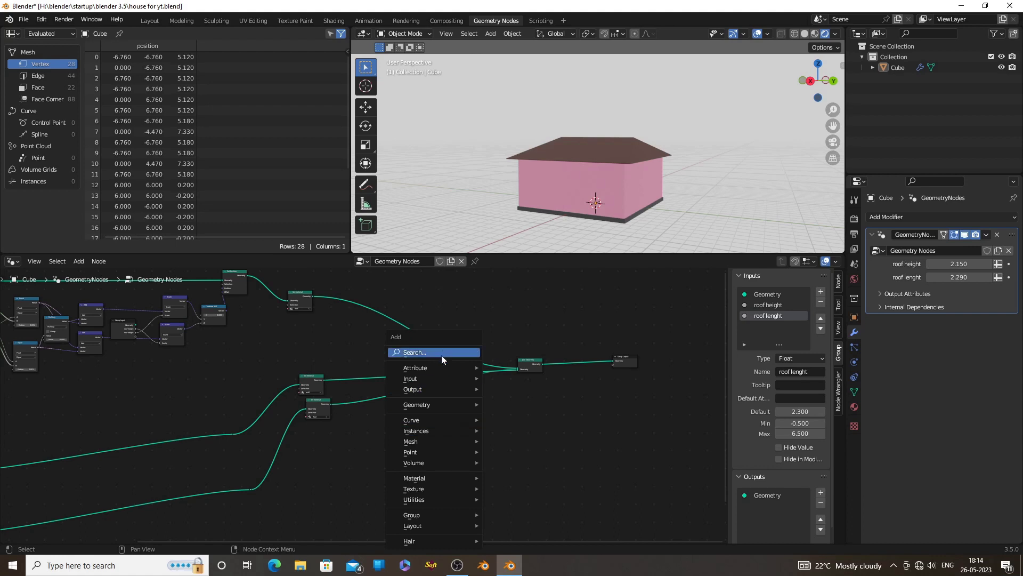
Insert a Transform Geometry node between Join Geometry and Group Output.
click(441, 352)
text(t)
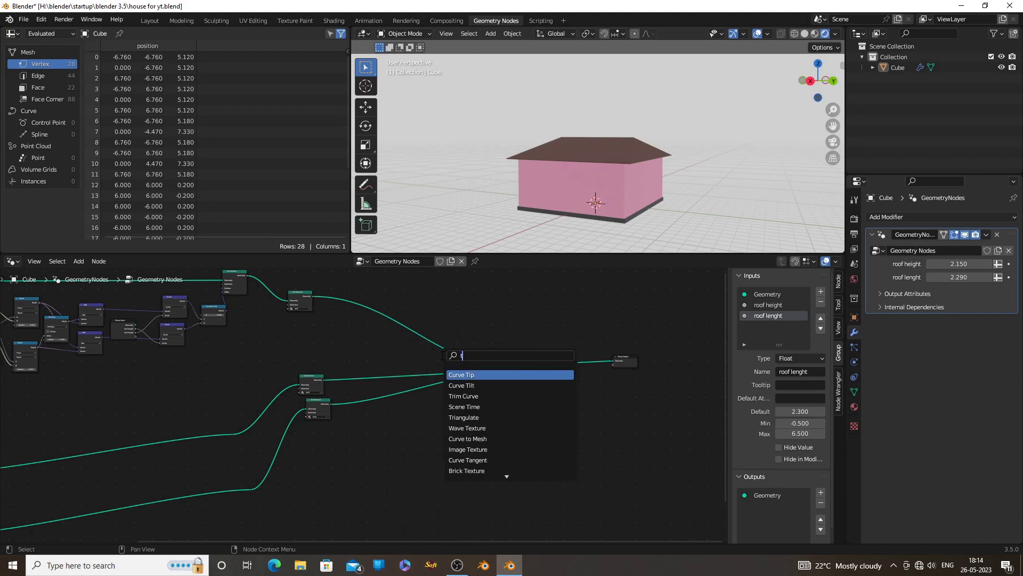
text(ras)
click(455, 374)
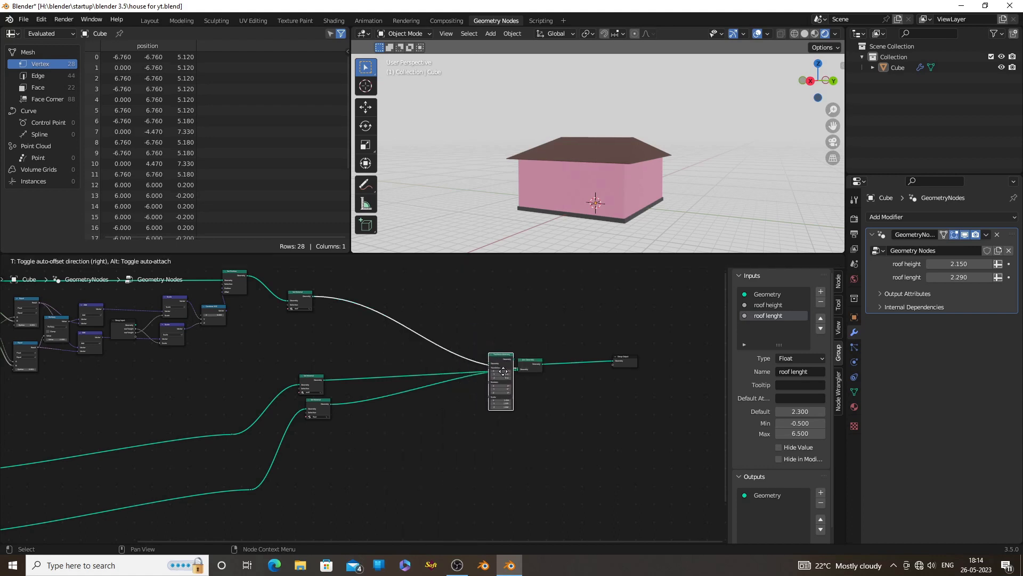
click(572, 369)
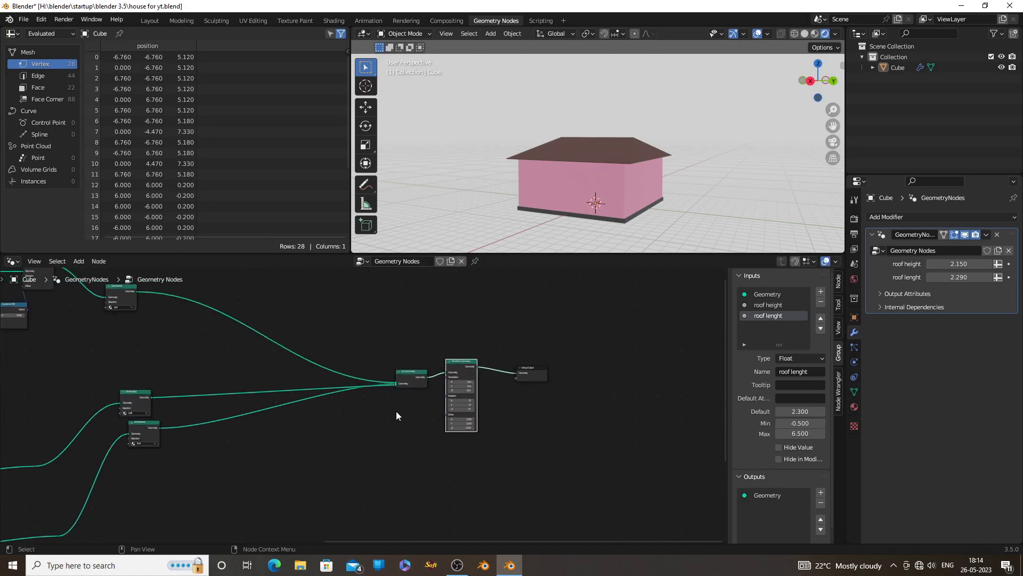